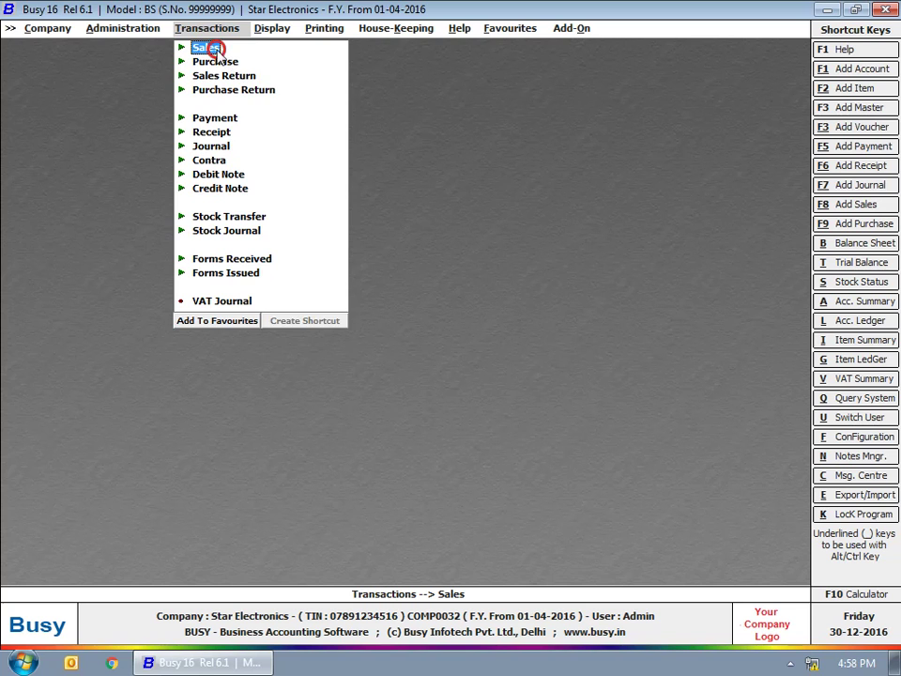
# - Start a new sales voucher in series Main, accepting 01-04-2016 as the voucher date and the stock updation date
pyautogui.click(208, 47)
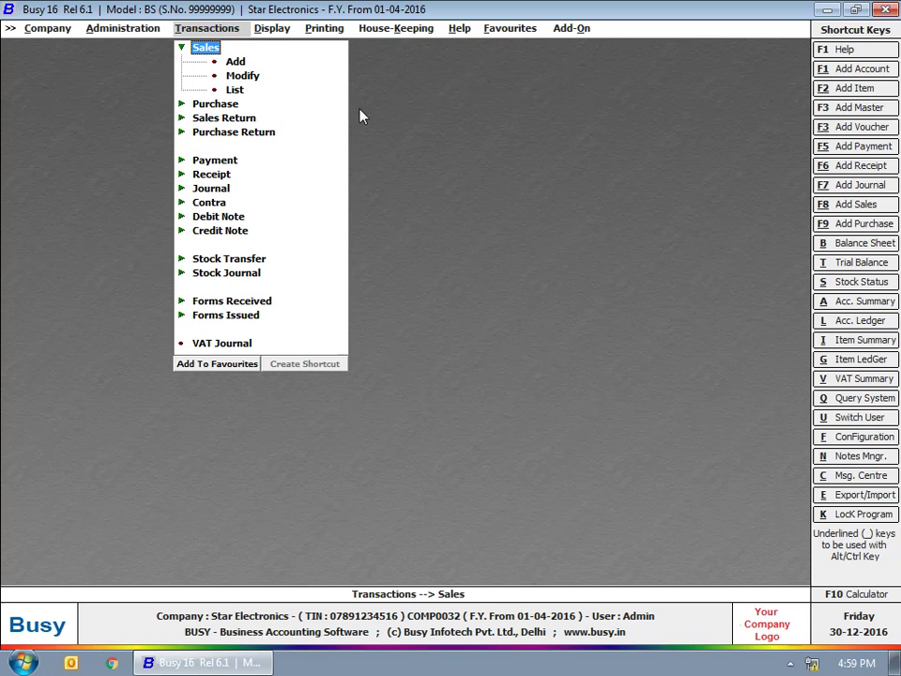
pyautogui.click(237, 62)
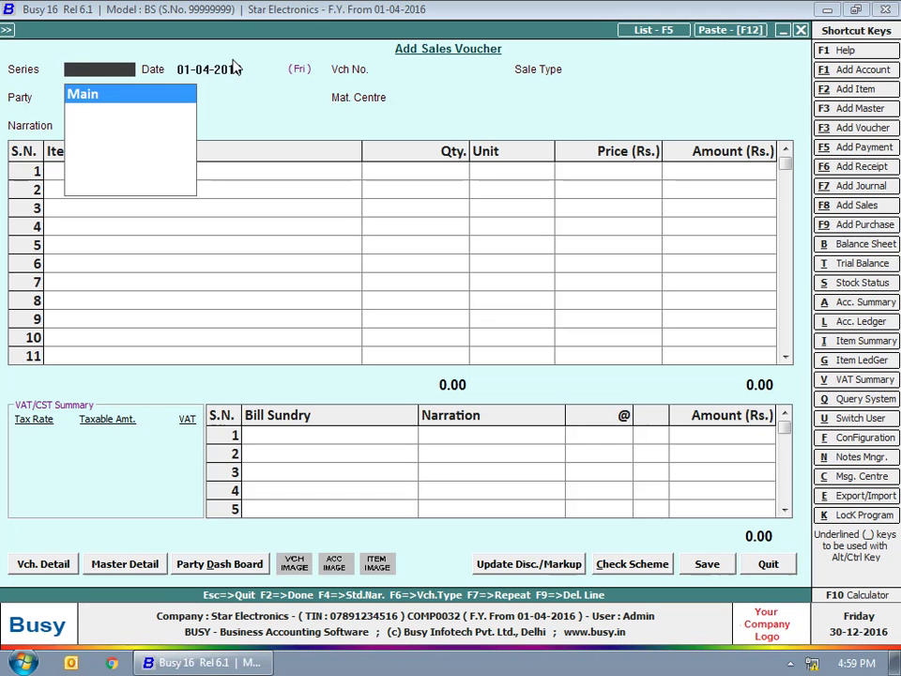
pyautogui.press('Return')
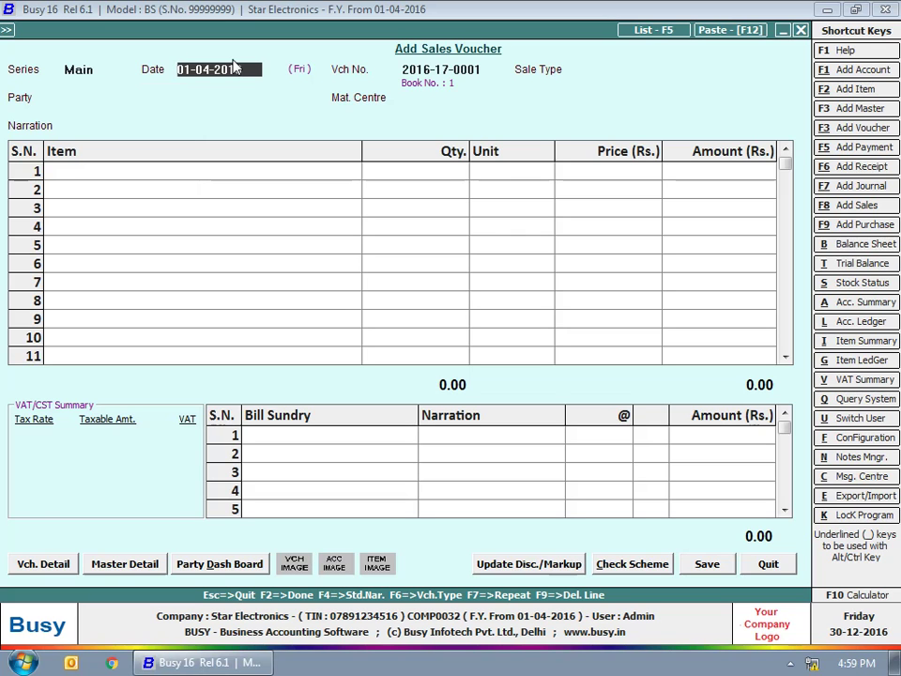
pyautogui.press('Return')
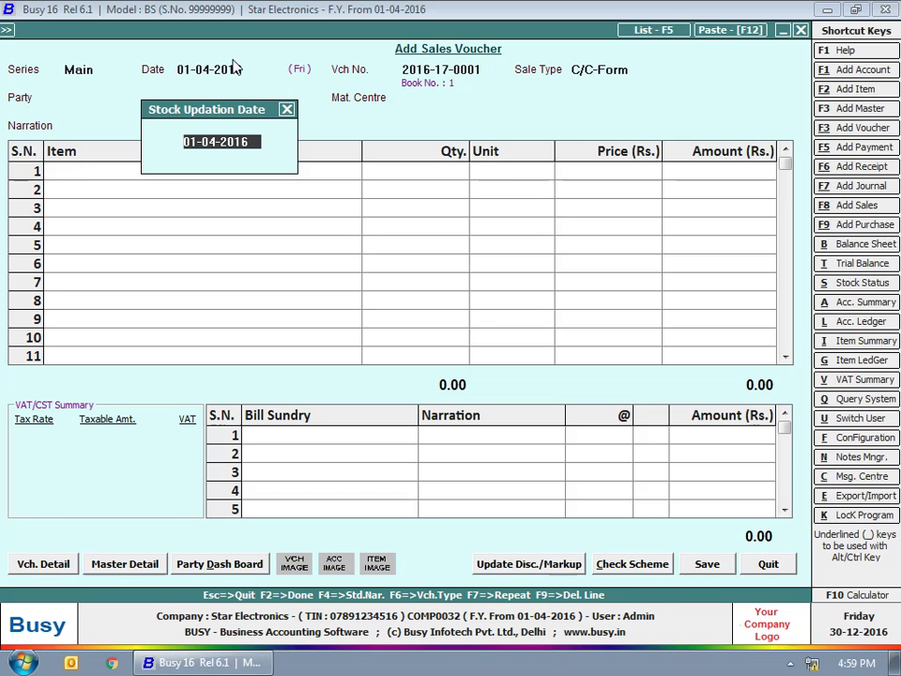
pyautogui.press('Return')
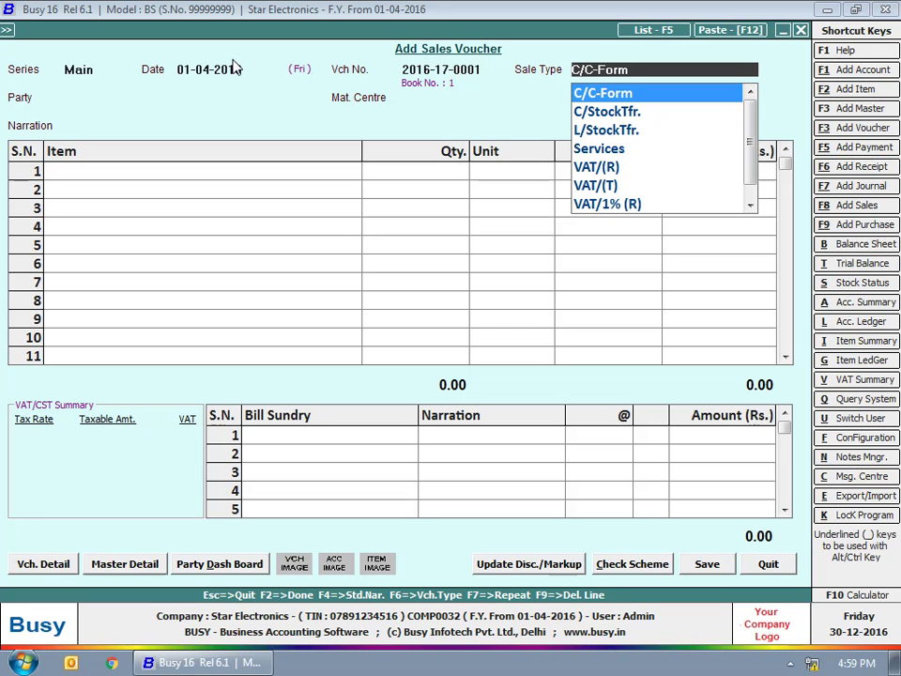
# - Set the voucher's sale type to VAT/12.5% (T)
pyautogui.write('vat')
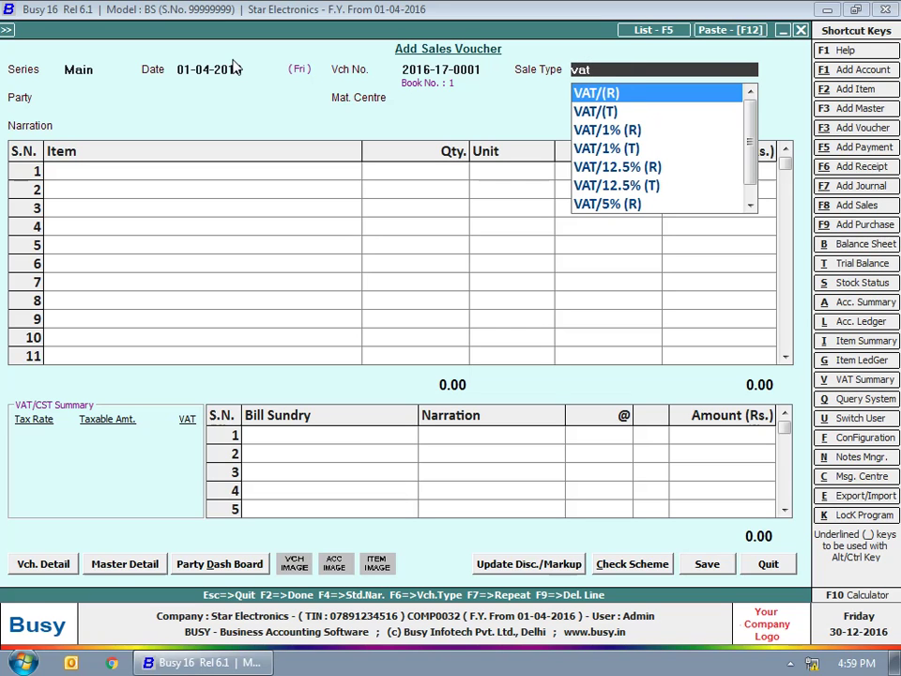
pyautogui.press('Down')
pyautogui.press('Down')
pyautogui.press('Down')
pyautogui.press('Down')
pyautogui.press('Down')
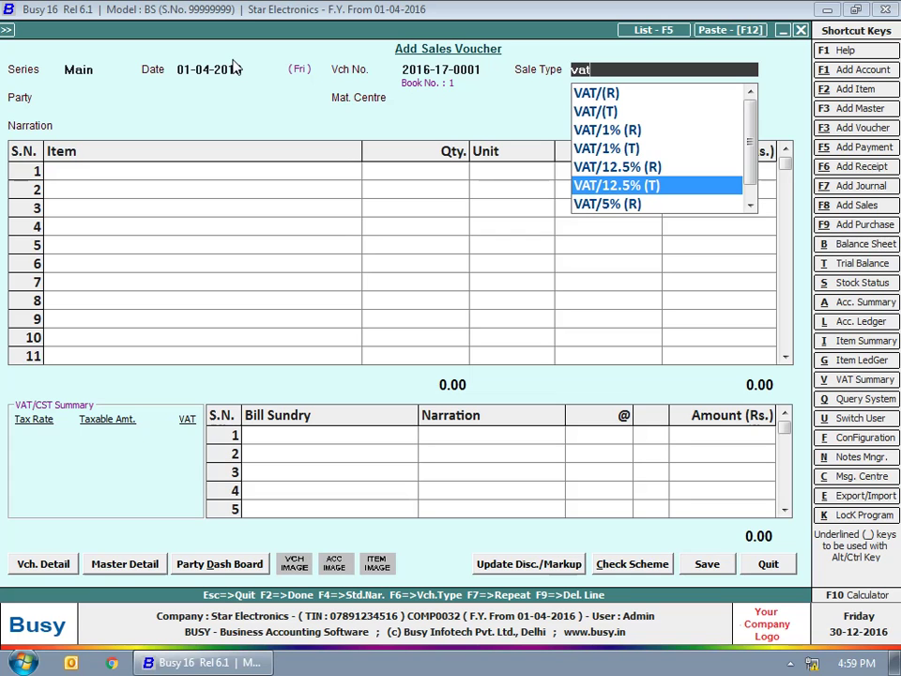
pyautogui.press('Return')
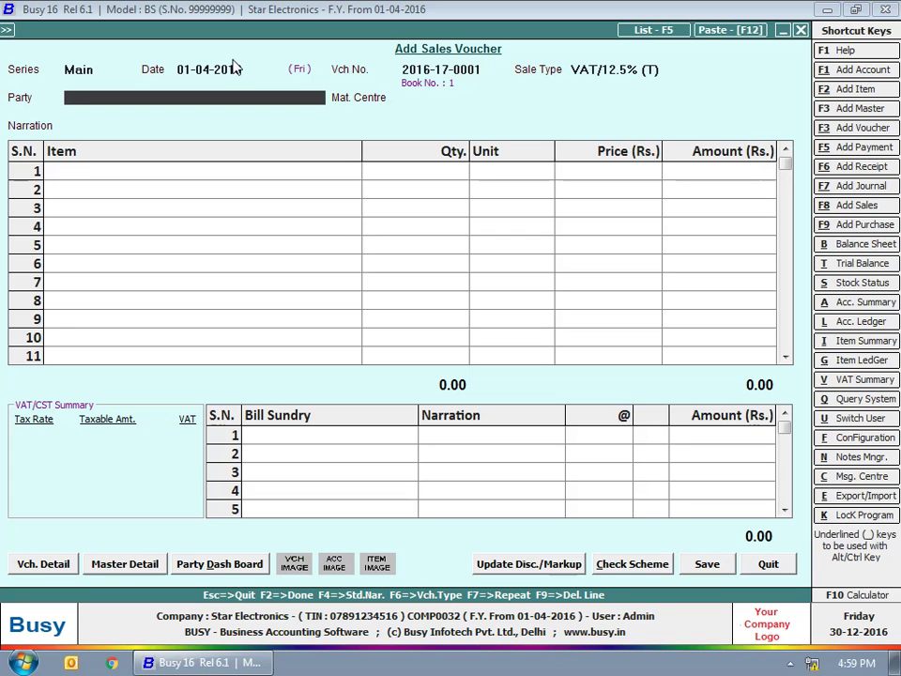
# - Choose Bright Electricals as the party and Kamla Nagar Outlet as the material centre
pyautogui.write('br')
pyautogui.press('Return')
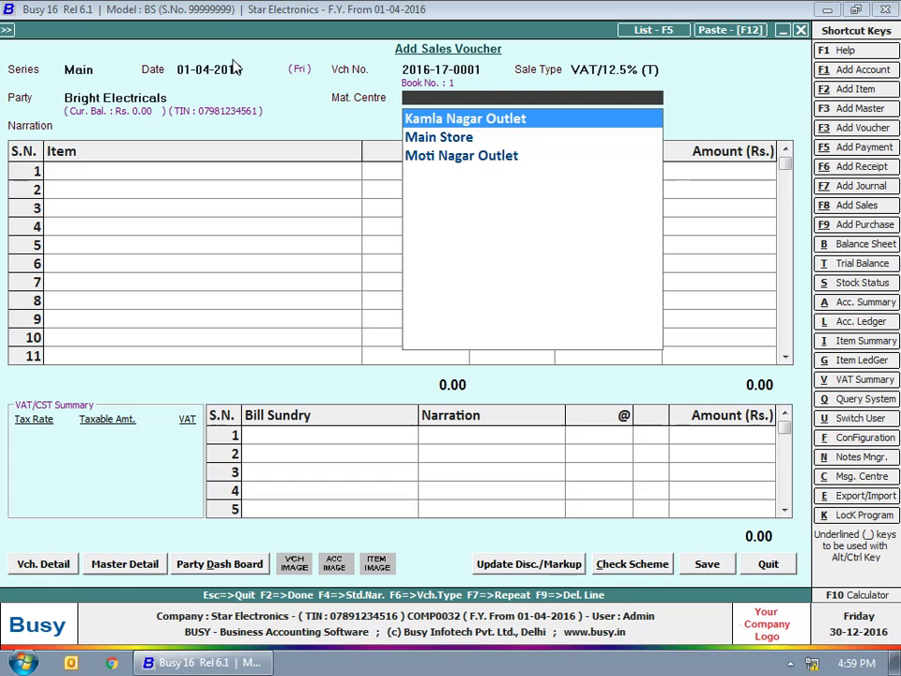
pyautogui.press('Return')
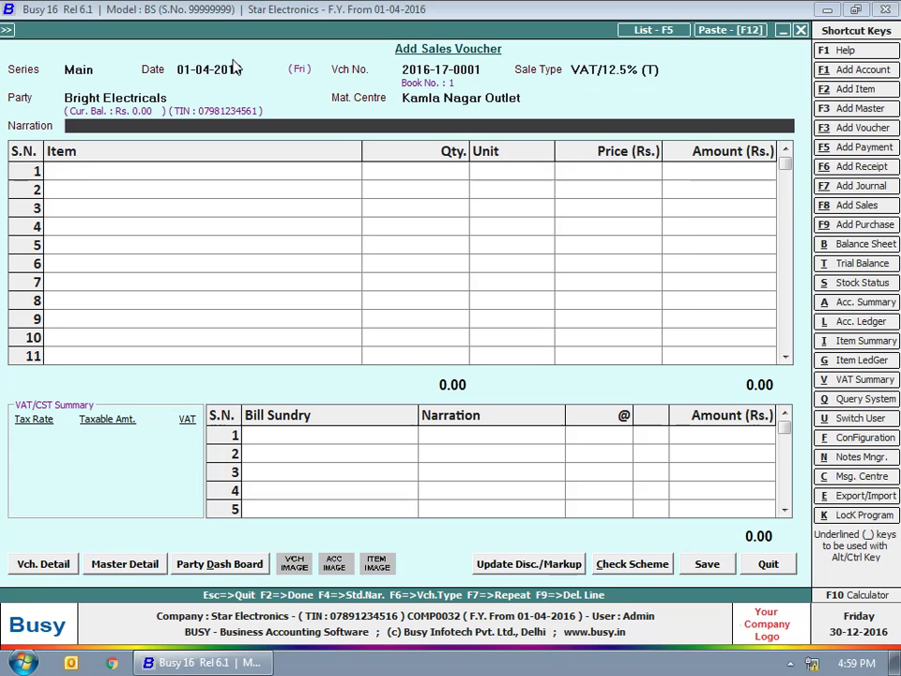
# - Leave the narration blank and enter 1 Pcs. of Whirpool Washing Machine at Rs. 25,000 as the first item
pyautogui.press('Return')
pyautogui.write('s')
pyautogui.press('Down')
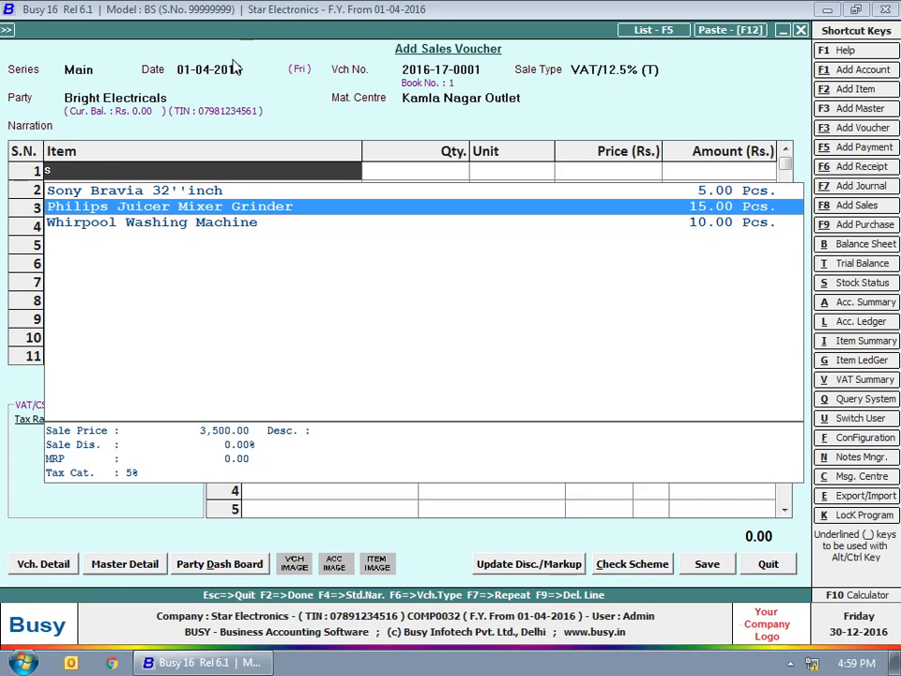
pyautogui.press('Down')
pyautogui.press('Return')
pyautogui.write('1')
pyautogui.press('Return')
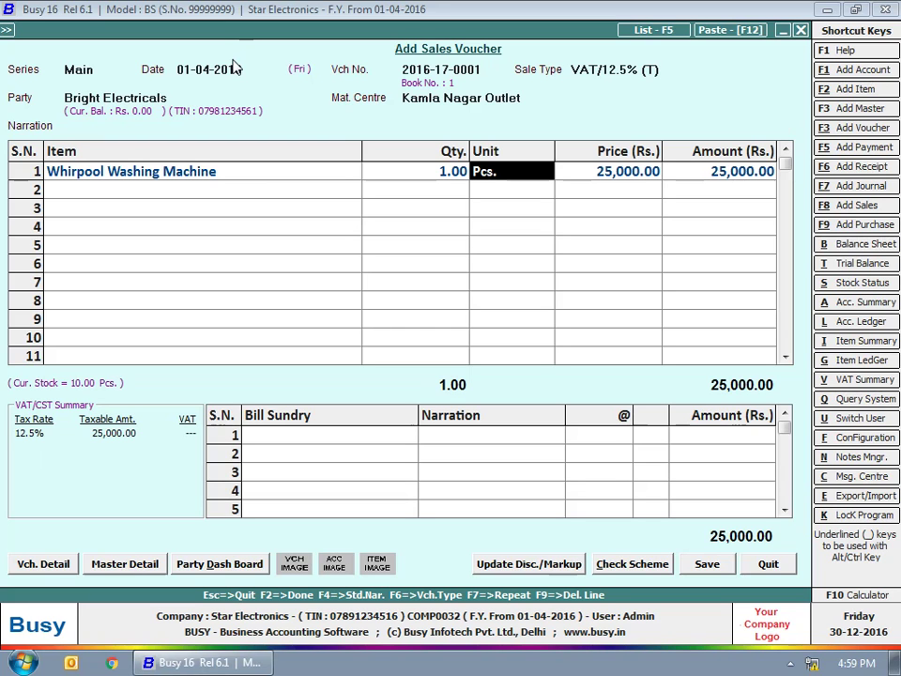
pyautogui.press('Return')
pyautogui.press('Return')
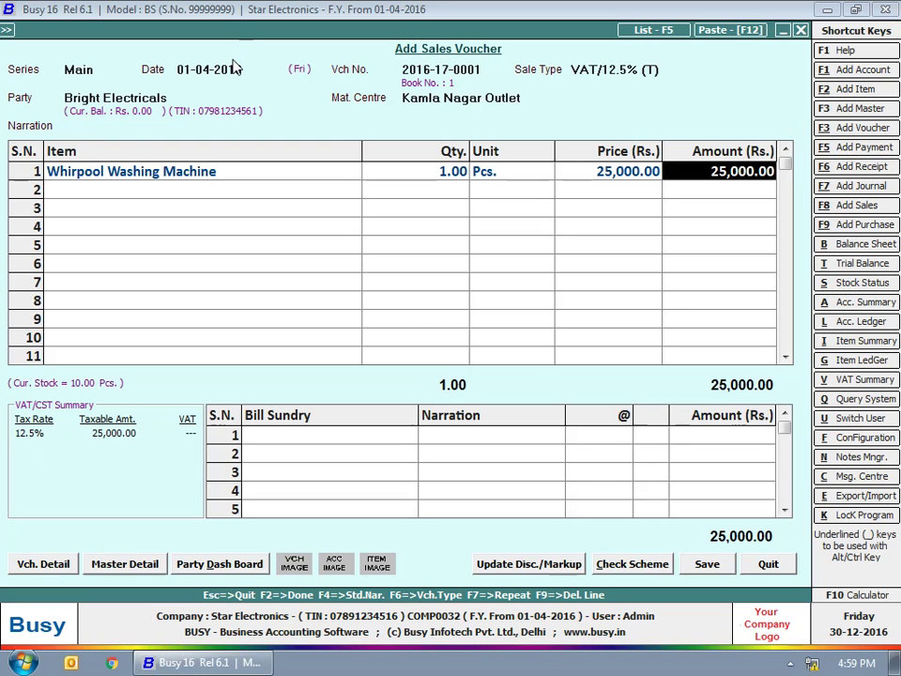
# - Add the VAT bill sundry at 12.5% to the Bright Electricals voucher
pyautogui.press('Return')
pyautogui.write('vat')
pyautogui.press('Return')
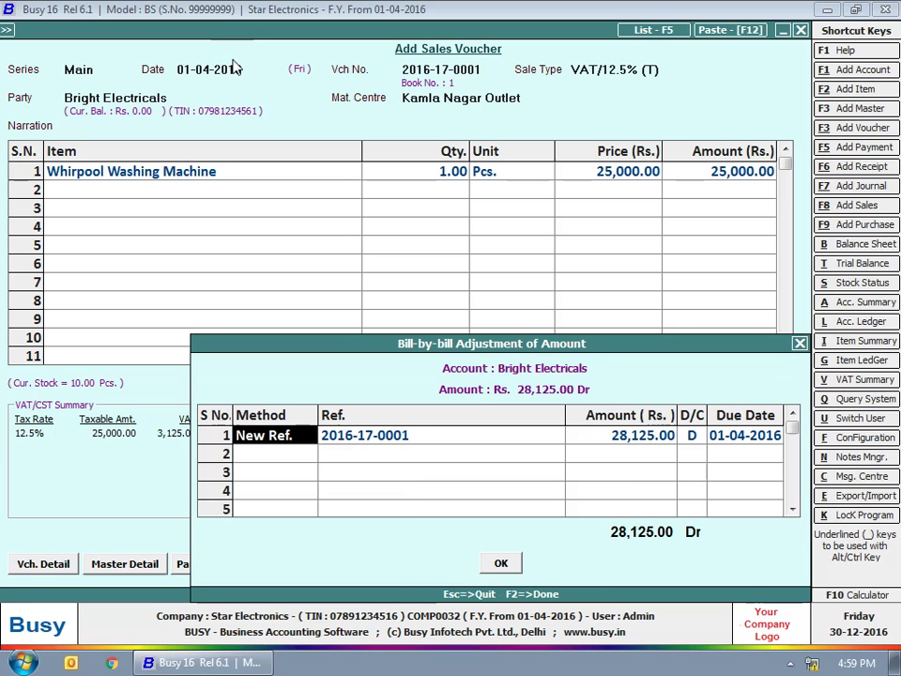
# - Set the new bill reference's due date to 10-04-2016 and save the voucher without printing the invoice
pyautogui.press('Return')
pyautogui.press('Return')
pyautogui.press('Return')
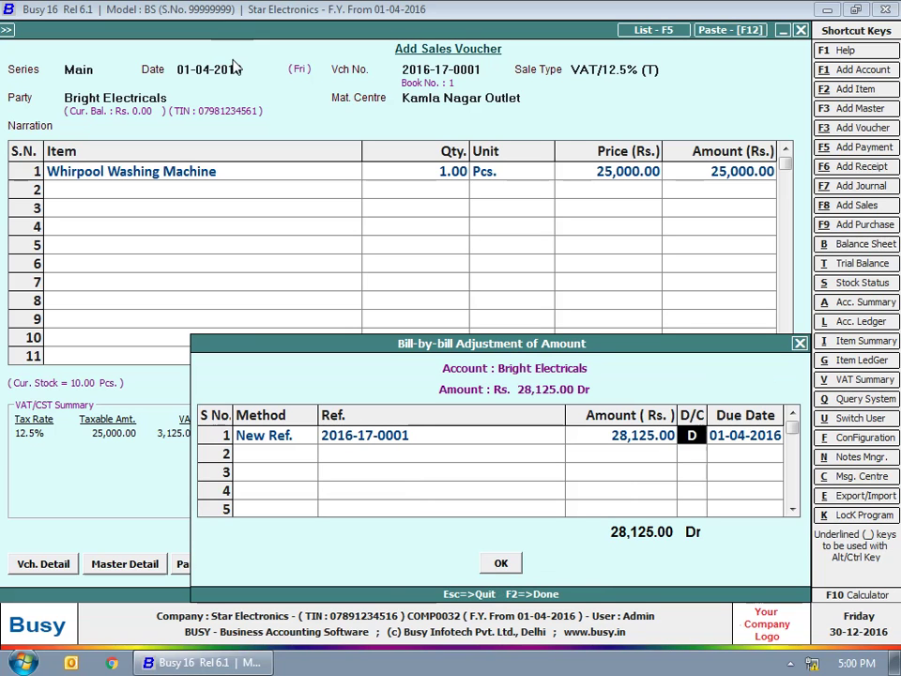
pyautogui.press('Return')
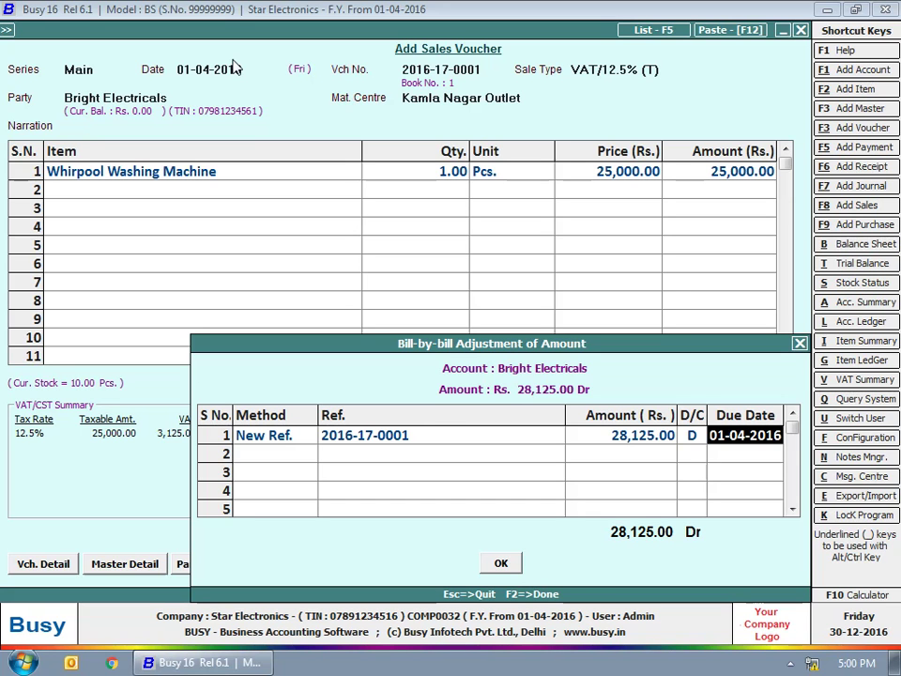
pyautogui.write('10-4')
pyautogui.press('Return')
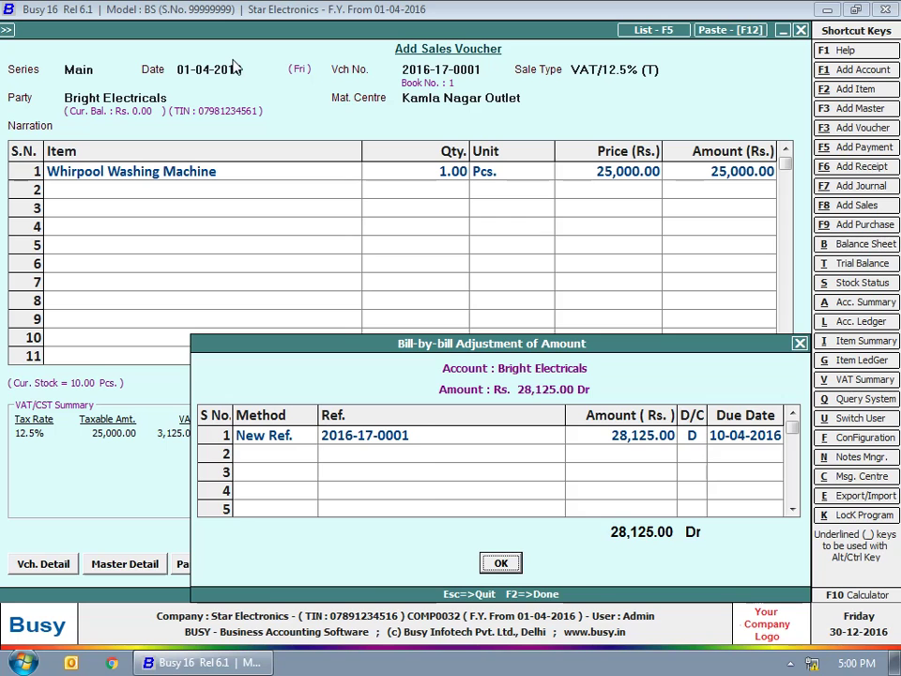
pyautogui.press('Return')
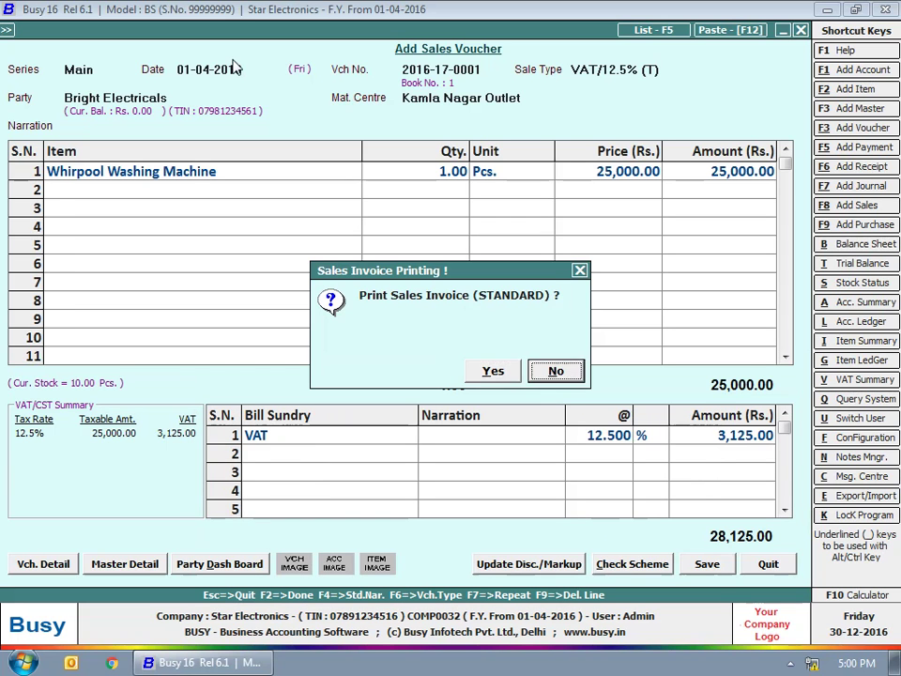
pyautogui.press('n')
pyautogui.press('Return')
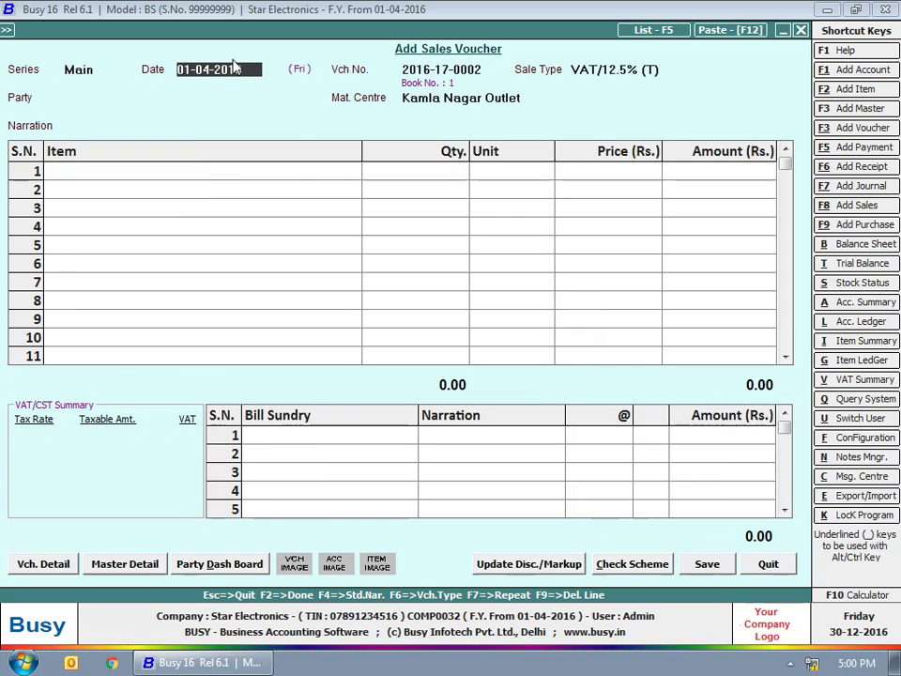
# - Fill in the second voucher's header: date 01-04-2016, sale type VAT/12.5% (R), party Cash and material centre Kamla Nagar Outlet
pyautogui.press('Return')
pyautogui.press('Return')
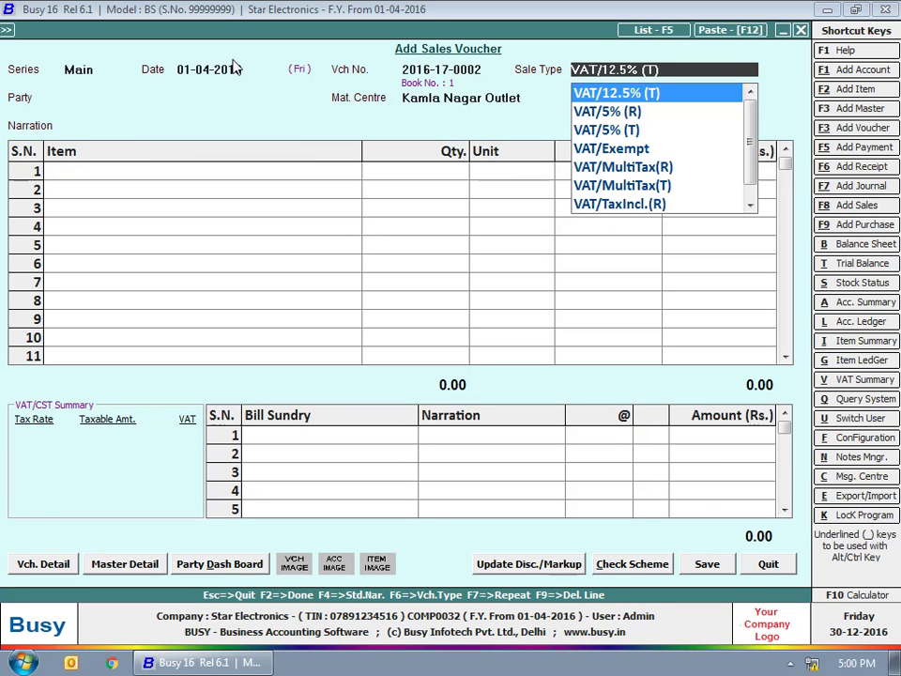
pyautogui.press('Up')
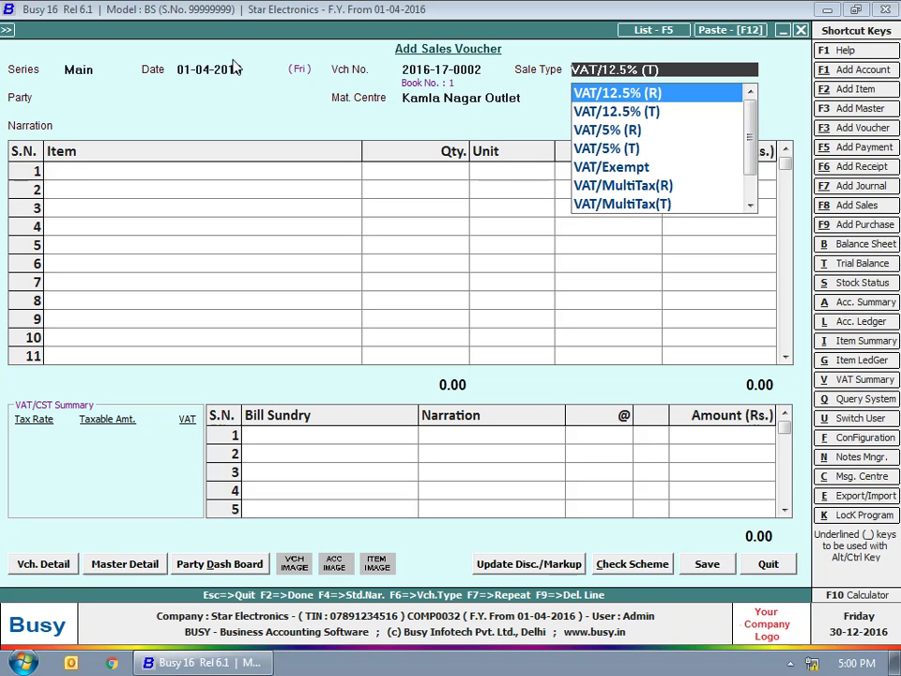
pyautogui.press('Return')
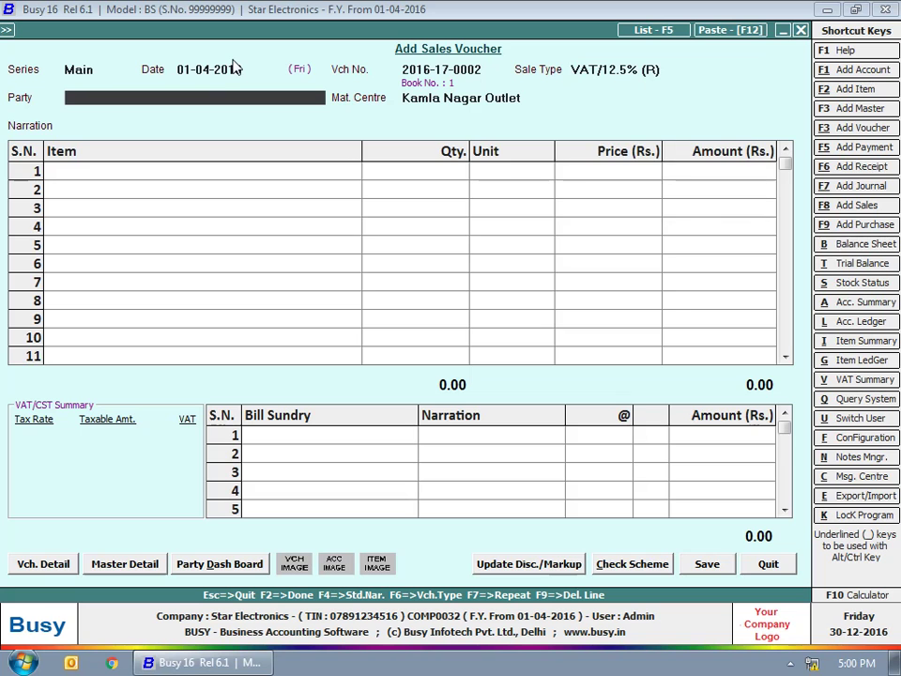
pyautogui.write('cash')
pyautogui.press('Return')
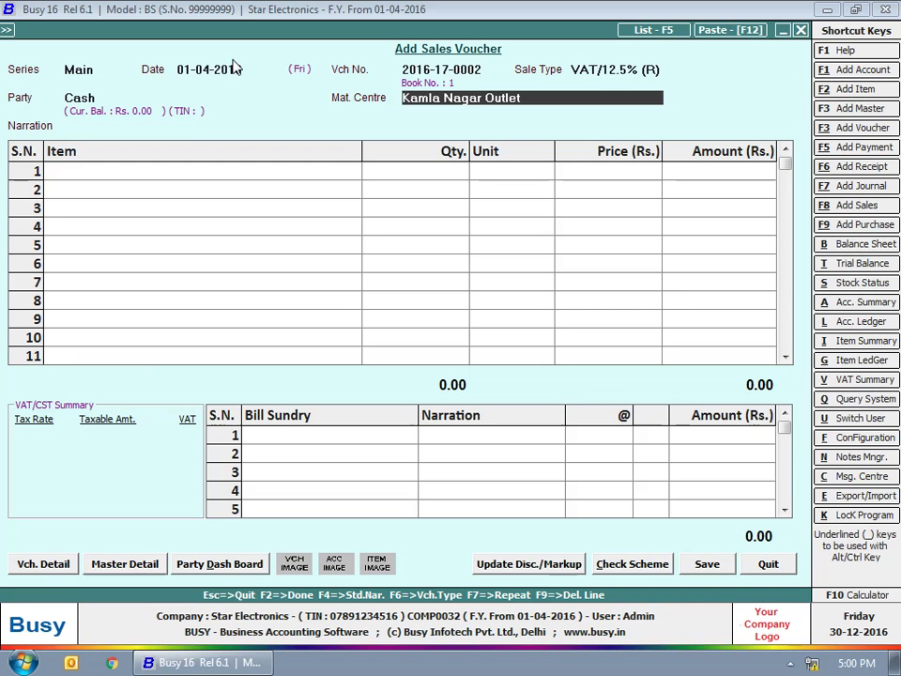
pyautogui.press('Return')
# - Enter 1 Pcs. of Whirpool Washing Machine at Rs. 25,000 in the cash sales voucher
pyautogui.write('wh')
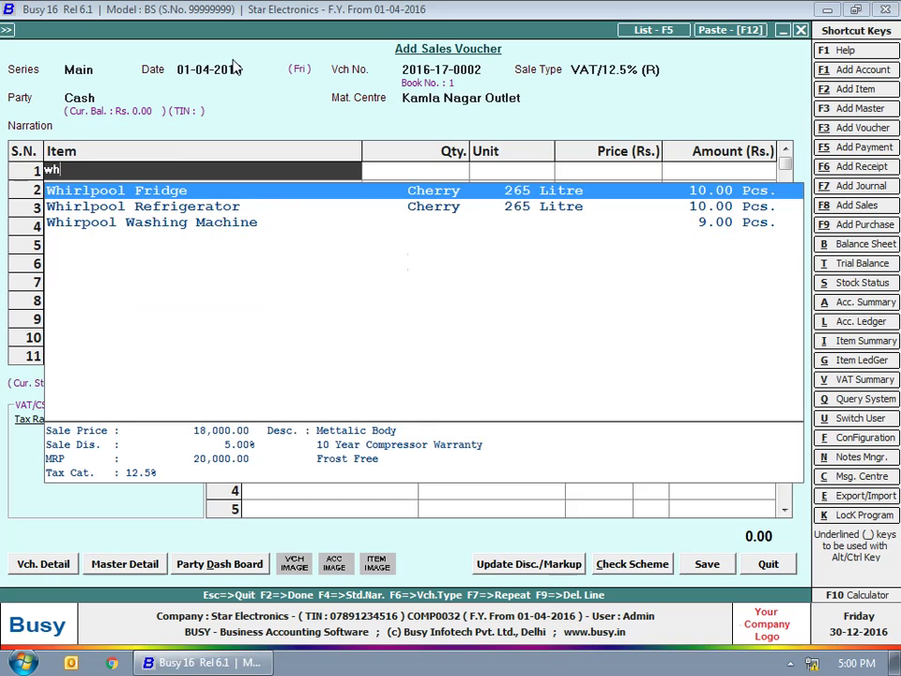
pyautogui.press('Down')
pyautogui.press('Down')
pyautogui.press('Return')
pyautogui.write('1')
pyautogui.press('Return')
pyautogui.press('Return')
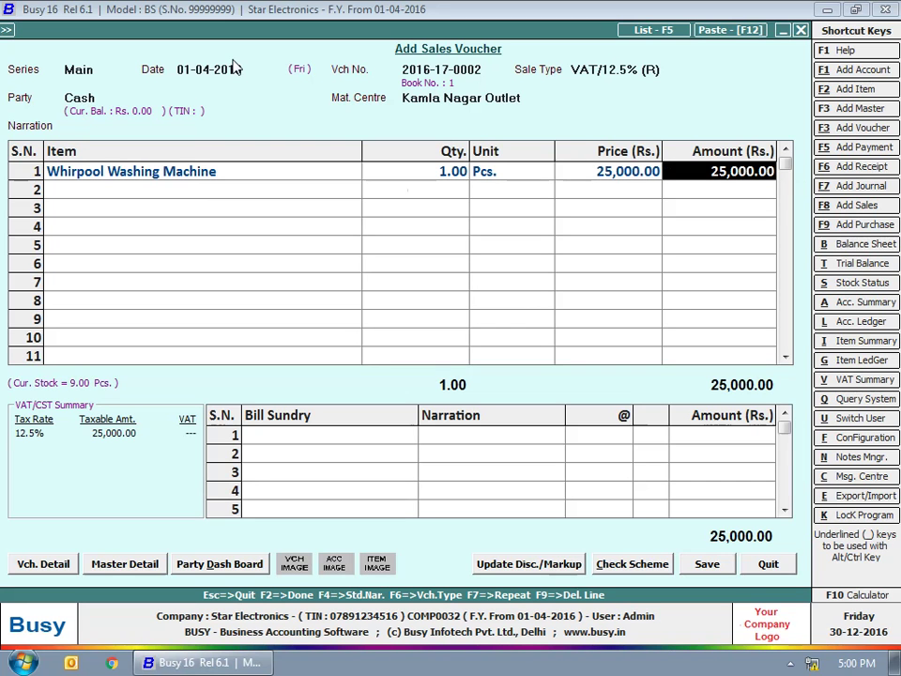
# - Add the 12.5% VAT bill sundry to the cash voucher and save it without printing the invoice
pyautogui.press('Return')
pyautogui.press('Return')
pyautogui.write('vat')
pyautogui.press('Return')
pyautogui.press('Return')
pyautogui.press('Return')
pyautogui.press('Return')
pyautogui.press('Return')
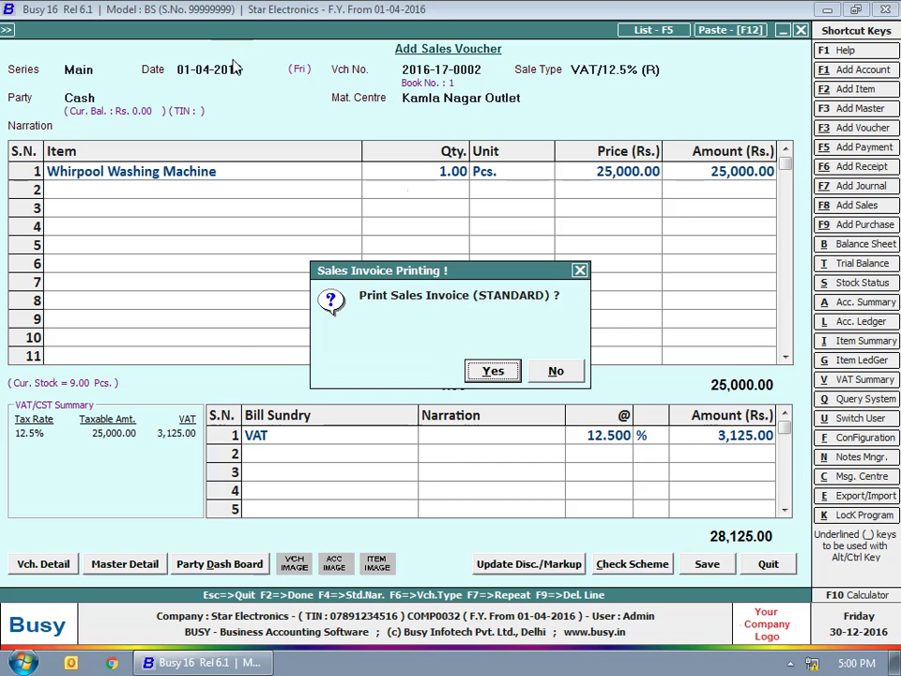
pyautogui.press('Right')
pyautogui.press('Return')
pyautogui.press('Return')
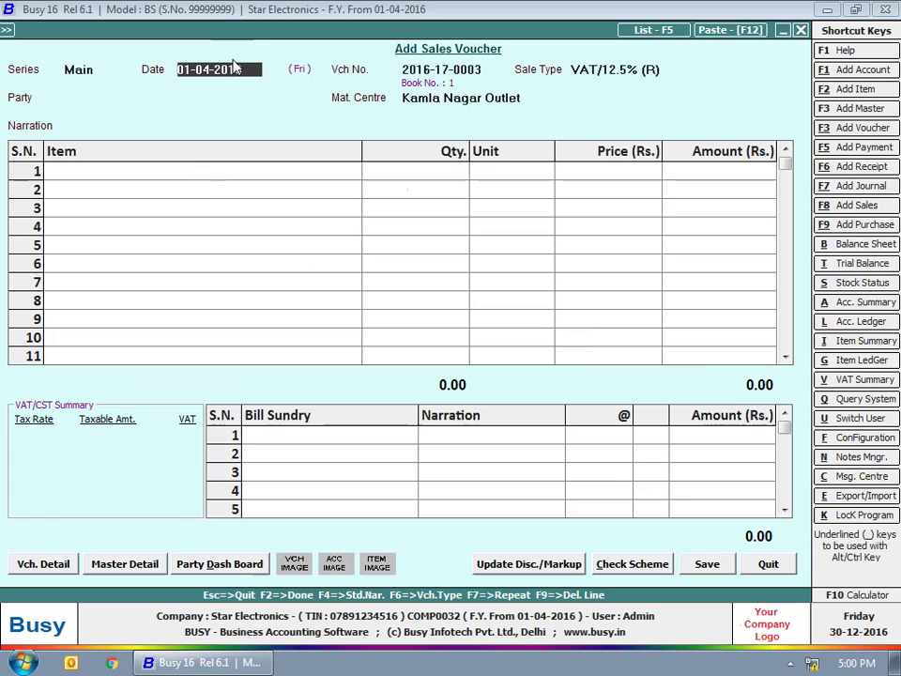
# - Date the third sales voucher 02-04-2016 and accept its voucher number
pyautogui.write('2-4')
pyautogui.press('Return')
pyautogui.press('Return')
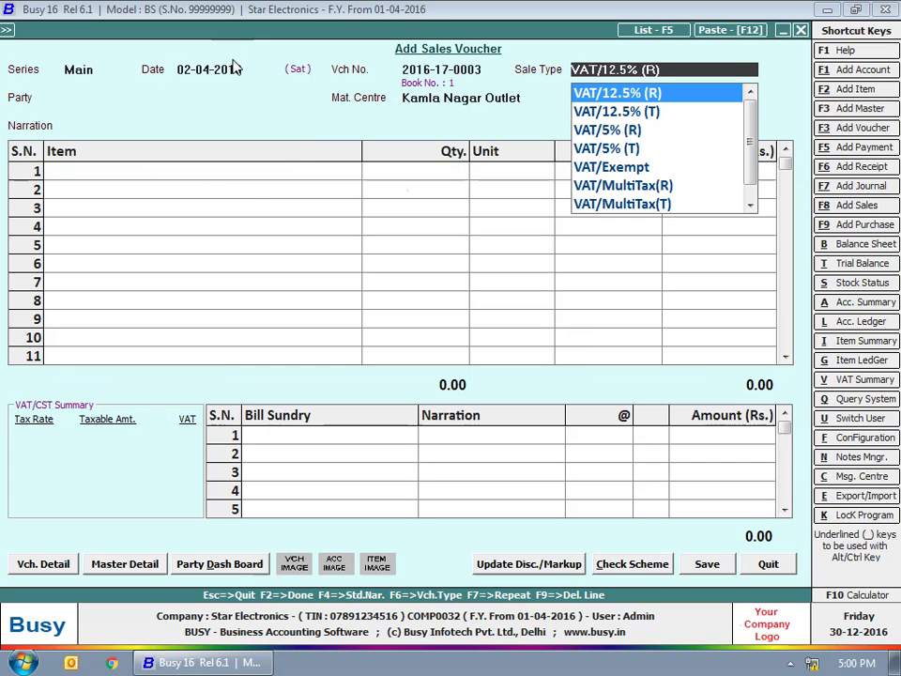
# - Set the third voucher's sale type to VAT/(T)
pyautogui.press('Down')
pyautogui.press('Down')
pyautogui.press('Down')
pyautogui.press('Down')
pyautogui.press('Up')
pyautogui.press('Up')
pyautogui.press('Up')
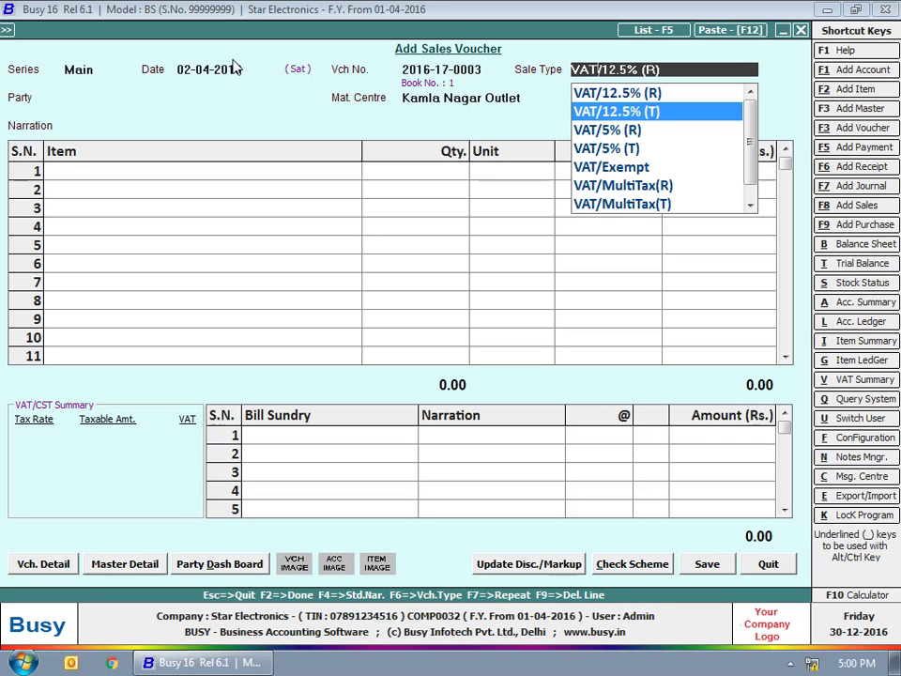
pyautogui.press('Up')
pyautogui.press('Up')
pyautogui.press('Up')
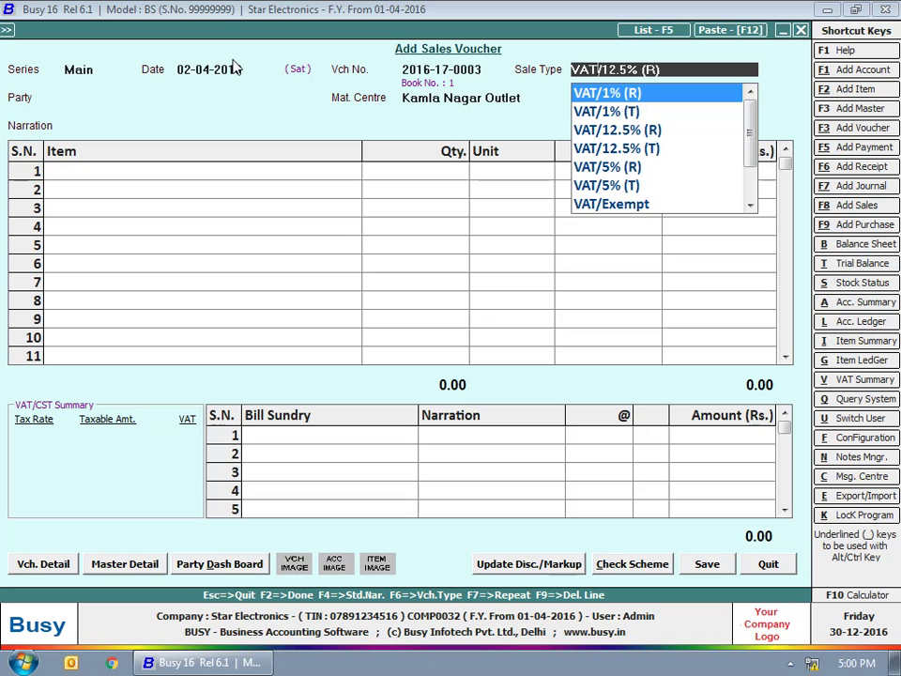
pyautogui.press('Up')
pyautogui.press('Up')
pyautogui.press('Down')
pyautogui.press('Return')
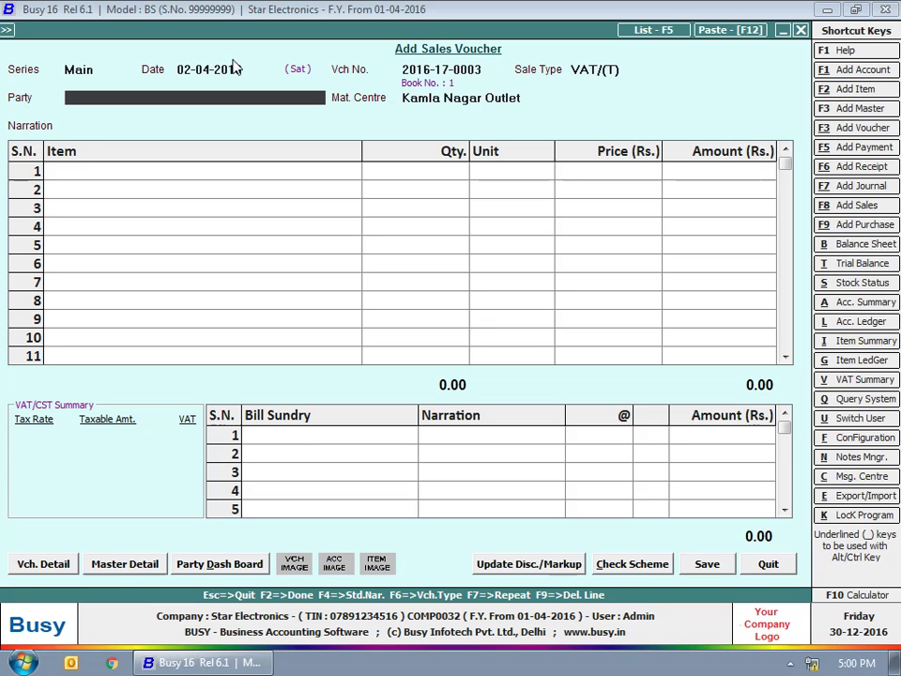
# - Choose Kamal Electricals as the party and keep Kamla Nagar Outlet as the material centre
pyautogui.write('kam')
pyautogui.press('Return')
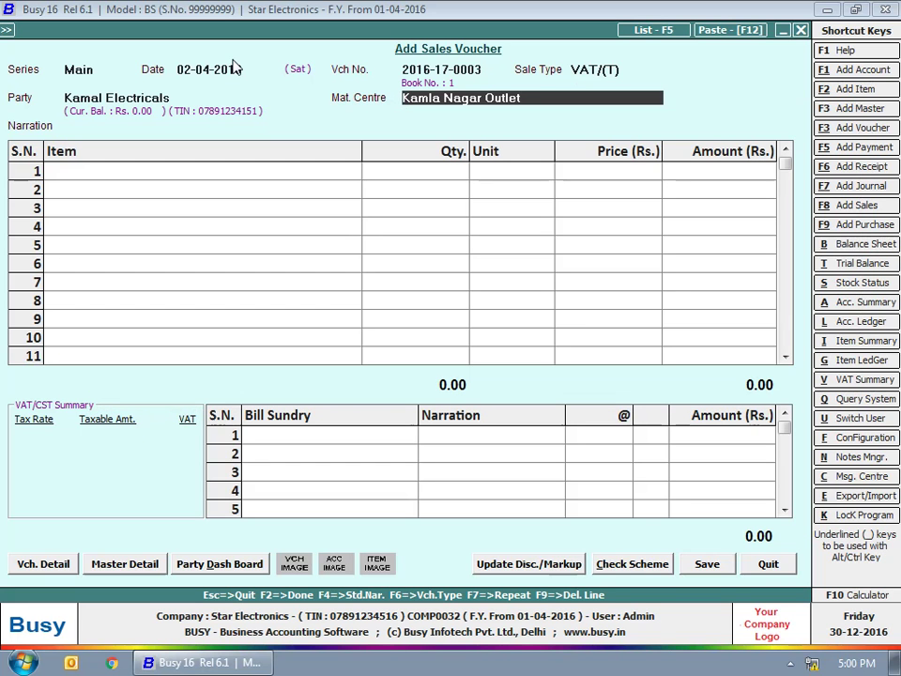
pyautogui.press('Return')
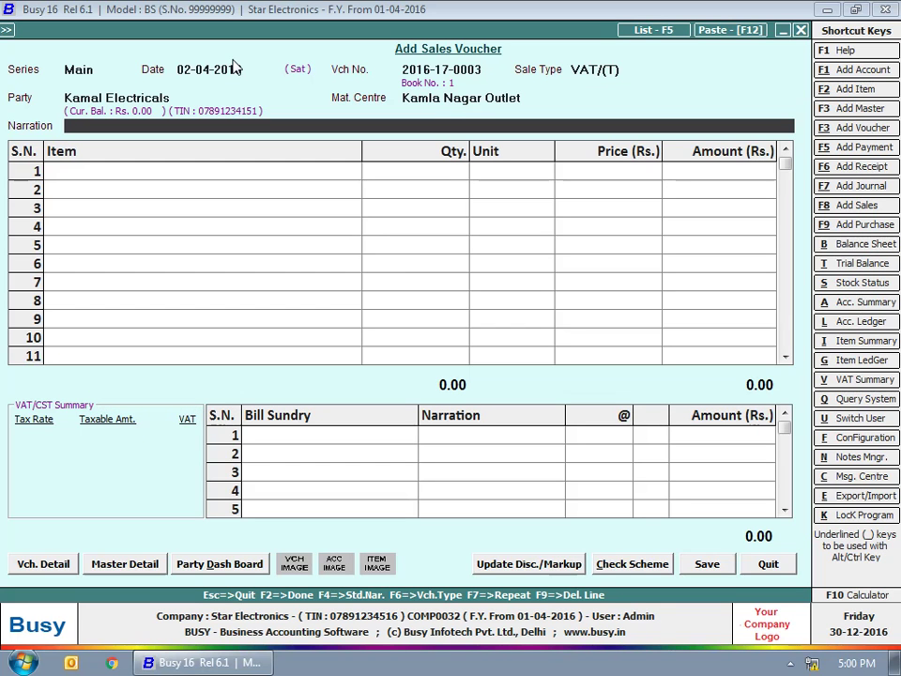
# - Add 5 Pcs. of Whirlpool Refrigerator at Rs. 20,000 as the first item, leaving the narration blank
pyautogui.press('Return')
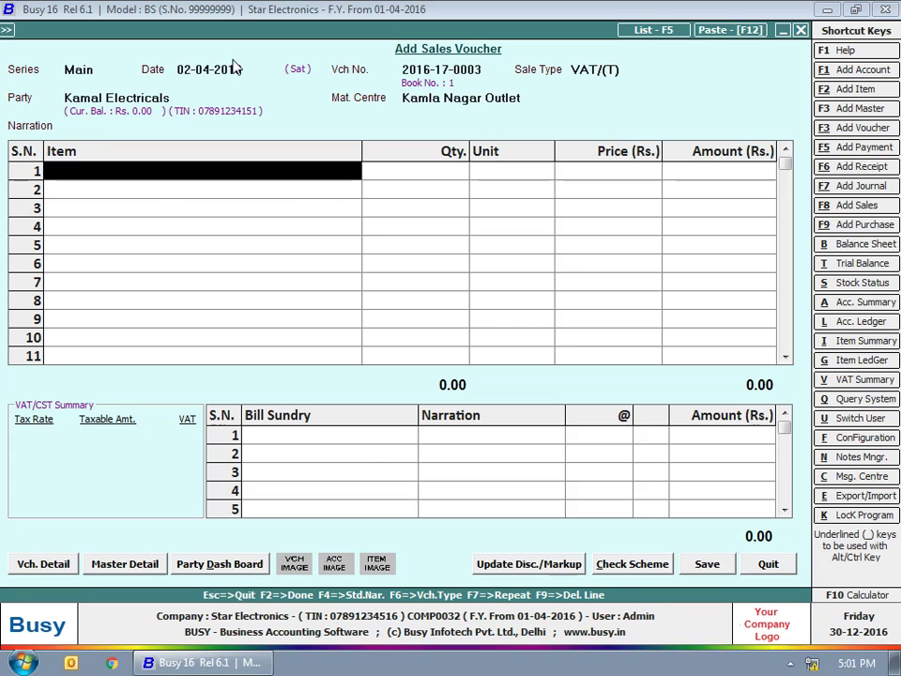
pyautogui.write('wh')
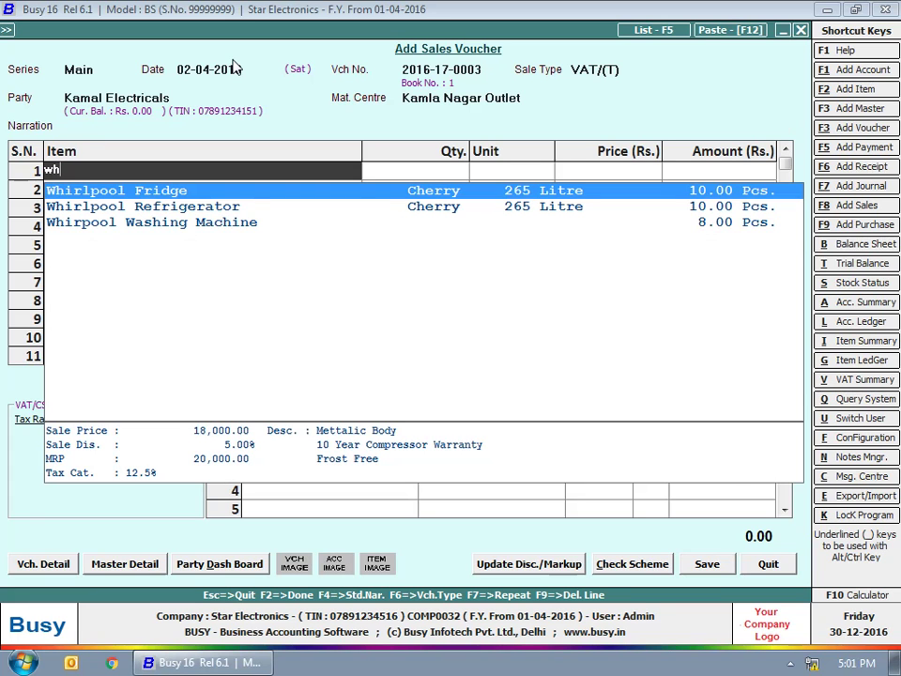
pyautogui.press('Down')
pyautogui.press('Return')
pyautogui.write('5')
pyautogui.press('Return')
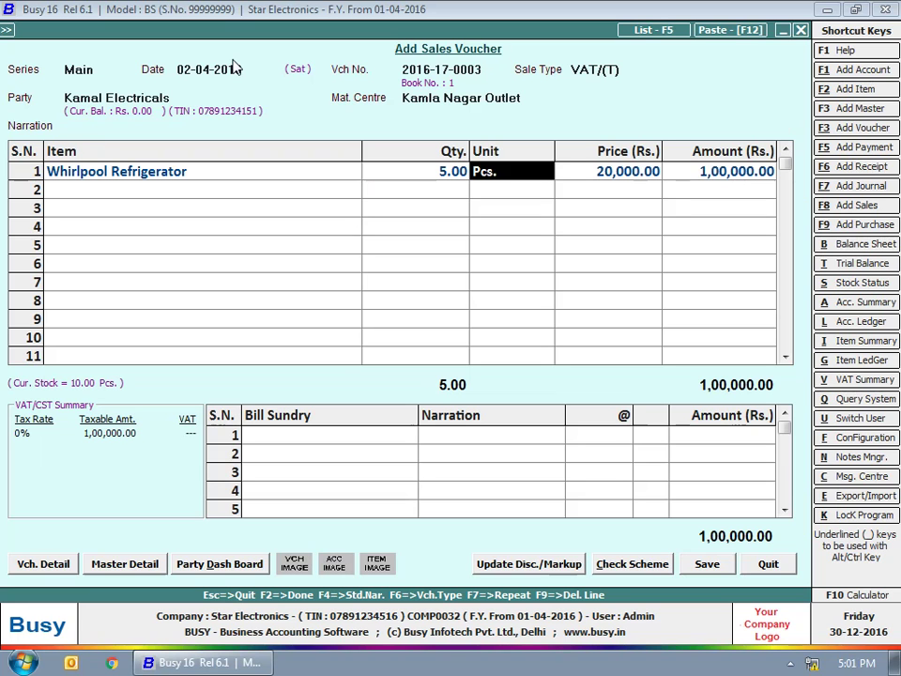
pyautogui.press('Return')
pyautogui.press('Return')
pyautogui.press('Return')
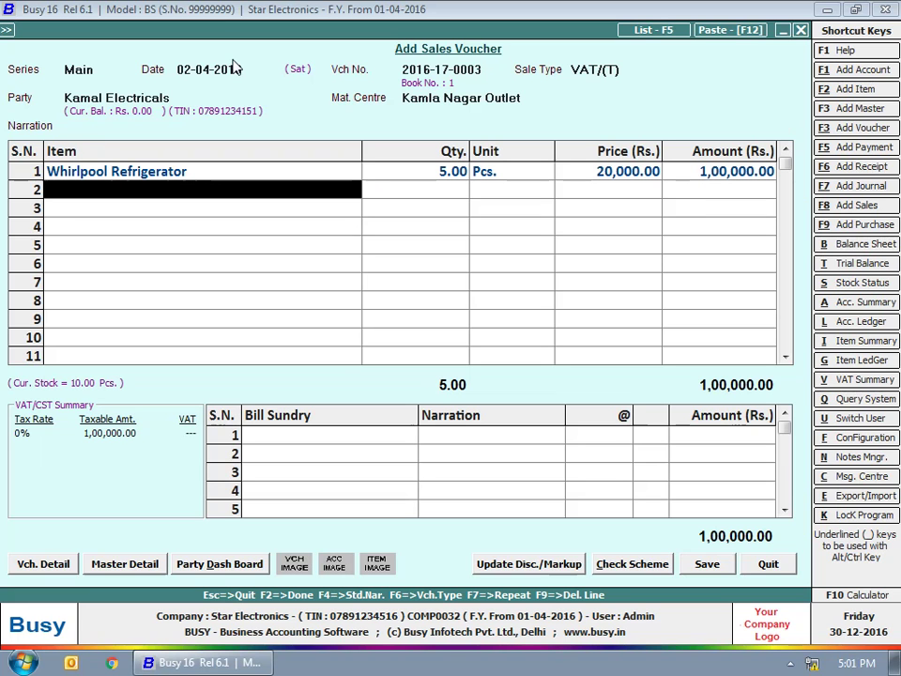
# - Add 10 Pcs. of Philips Juicer Mixer Grinder at Rs. 3,500 as the second item and finish the item list
pyautogui.write('ph')
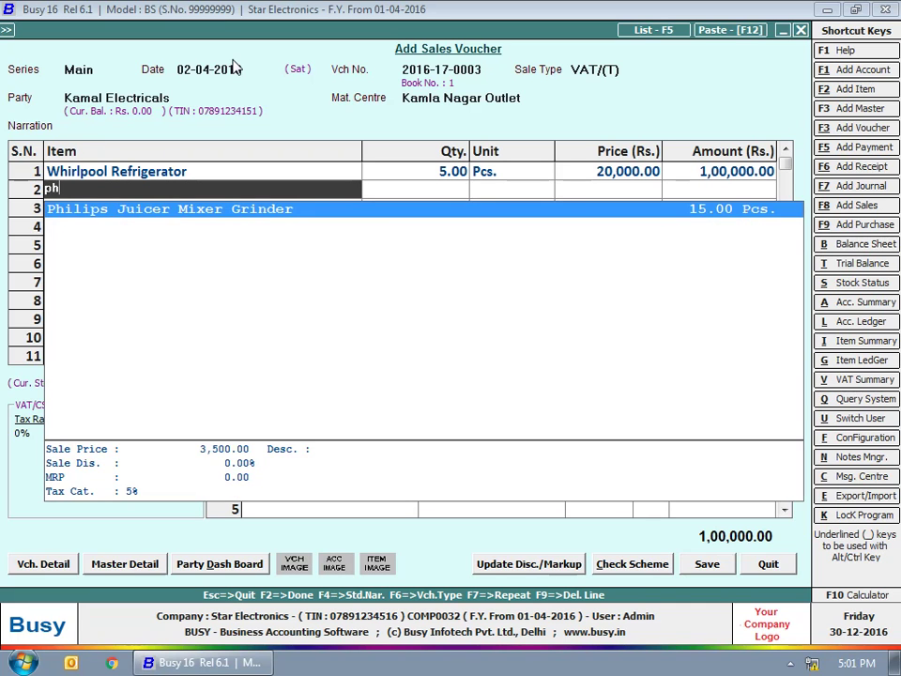
pyautogui.press('Return')
pyautogui.write('10')
pyautogui.press('Return')
pyautogui.press('Return')
pyautogui.press('Return')
pyautogui.press('Return')
pyautogui.press('Return')
# - Add a VAT bill sundry at 12.5% and compare its amount with the refrigerator's amount
pyautogui.write('vat')
pyautogui.press('Return')
pyautogui.write('12.5')
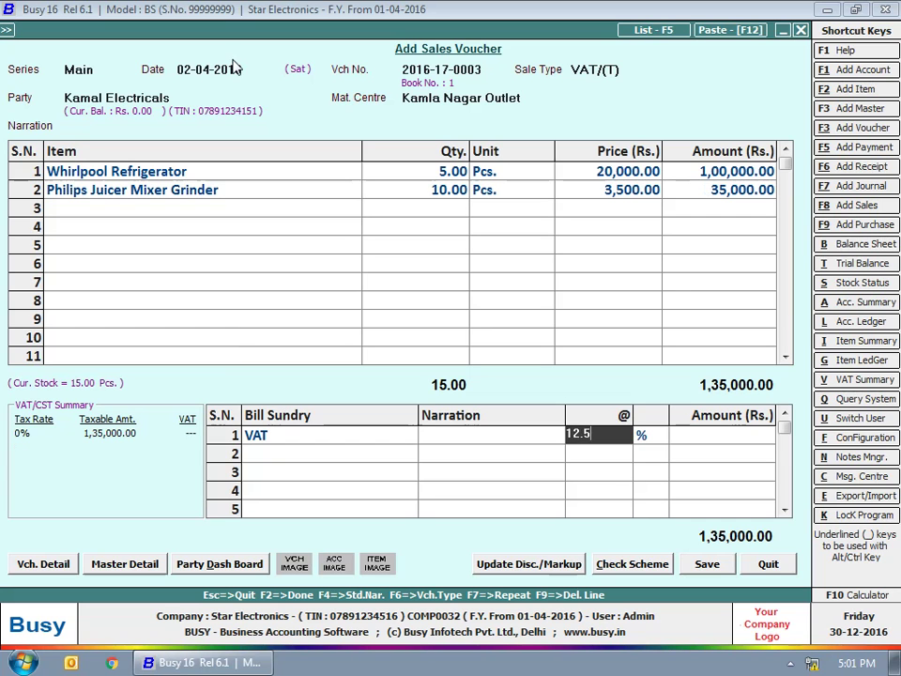
pyautogui.press('Return')
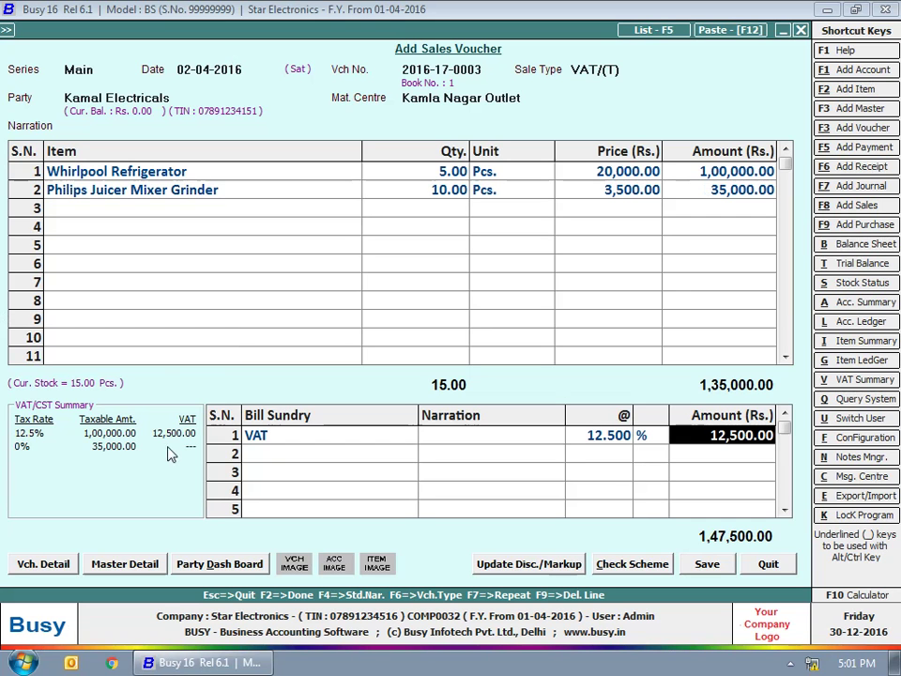
pyautogui.click(755, 171)
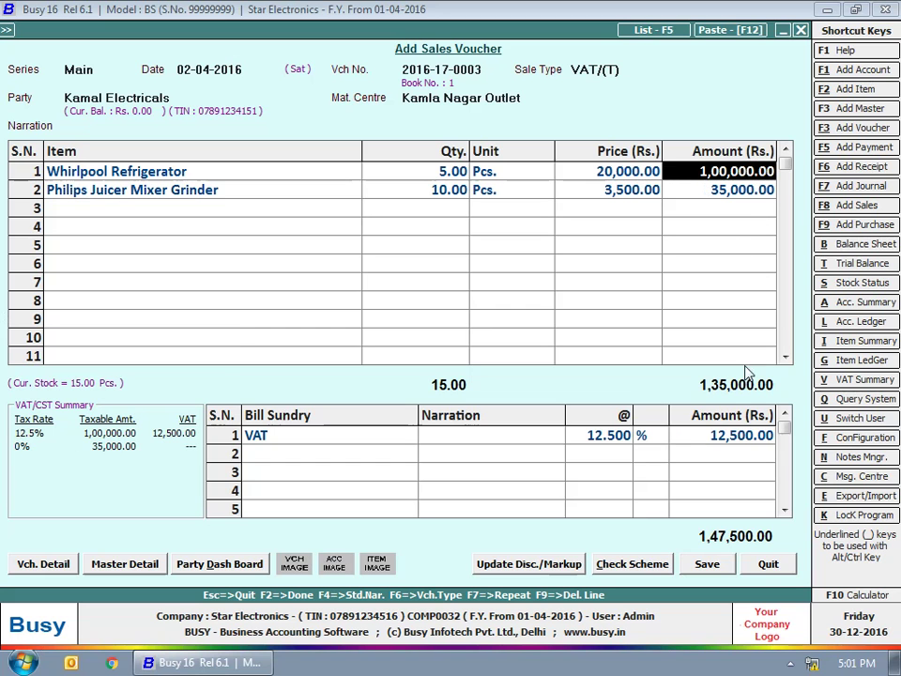
pyautogui.click(757, 443)
# - Add a second VAT bill sundry at 5% and compare its amount with the juicer mixer grinder's amount
pyautogui.click(338, 453)
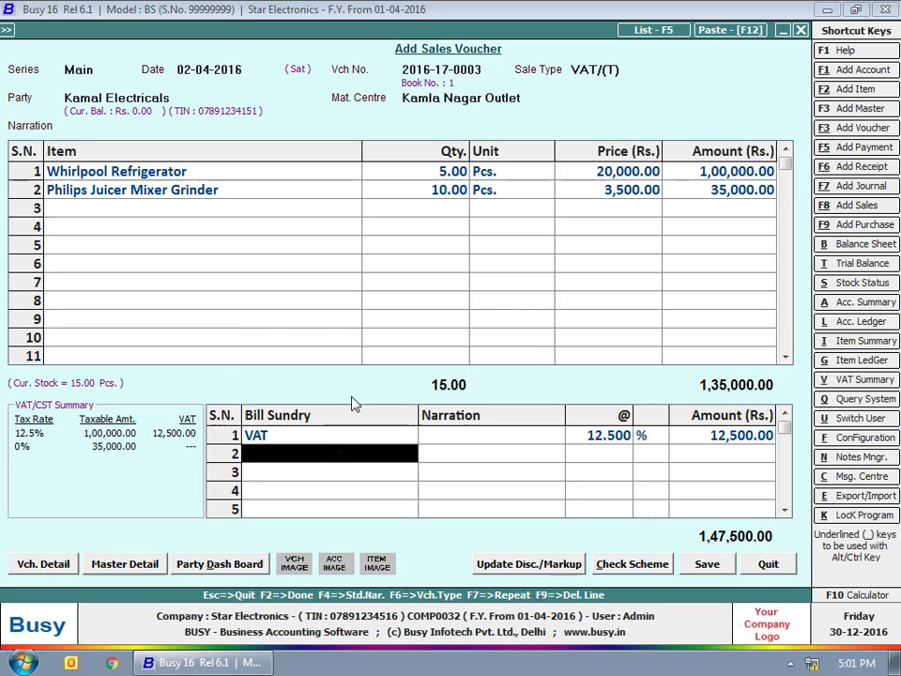
pyautogui.write('vat')
pyautogui.press('Return')
pyautogui.press('Return')
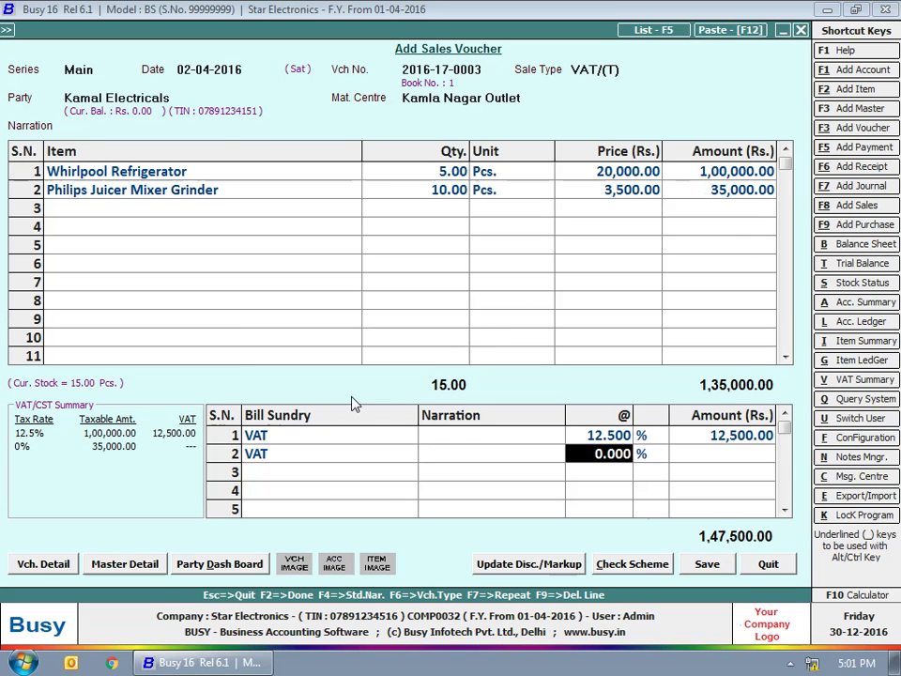
pyautogui.write('5')
pyautogui.press('Return')
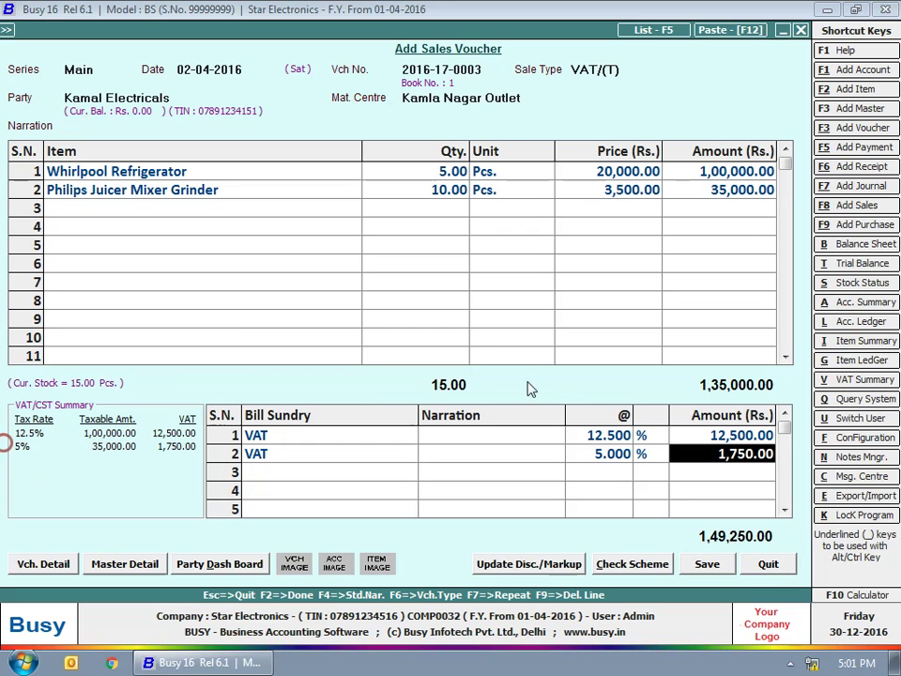
pyautogui.click(756, 191)
pyautogui.click(762, 456)
# - Check the tax category in the Whirlpool Refrigerator item master and return to the voucher
pyautogui.click(218, 171)
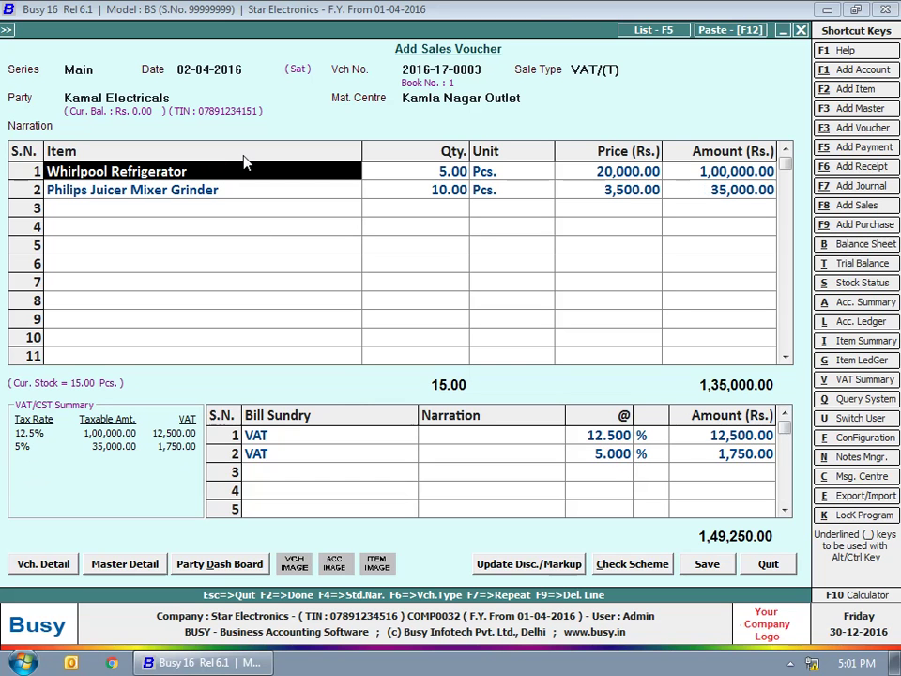
pyautogui.doubleClick(243, 165)
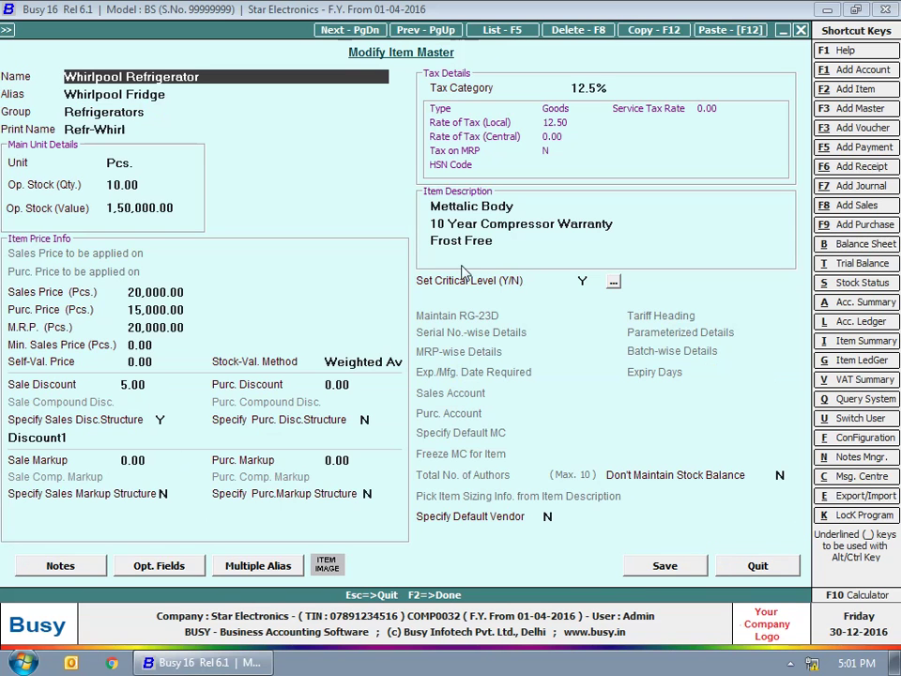
pyautogui.click(601, 91)
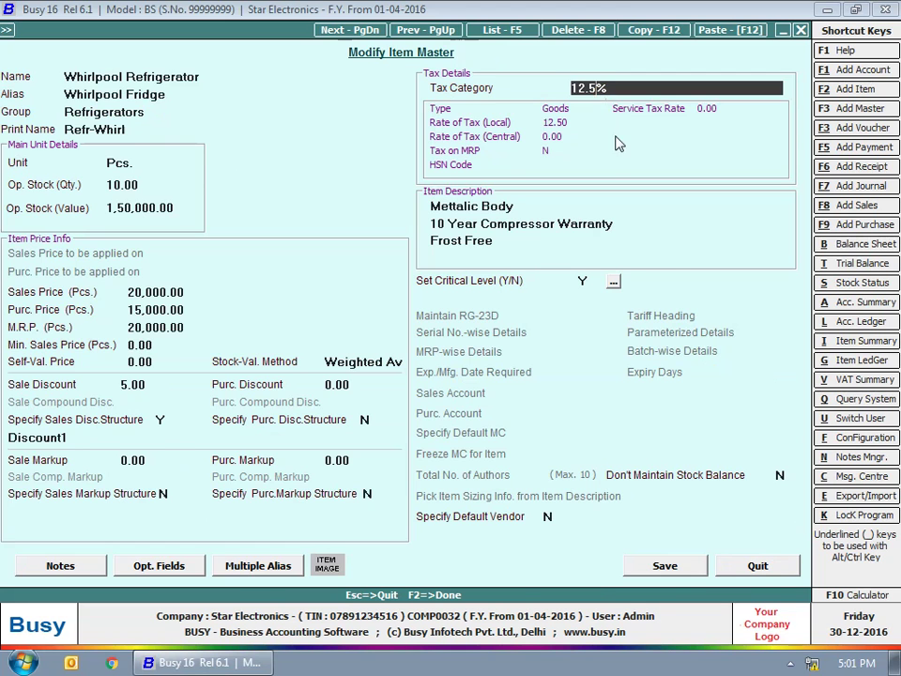
pyautogui.press('Escape')
# - Check the tax category in the Philips Juicer Mixer Grinder item master and return to the voucher
pyautogui.click(150, 192)
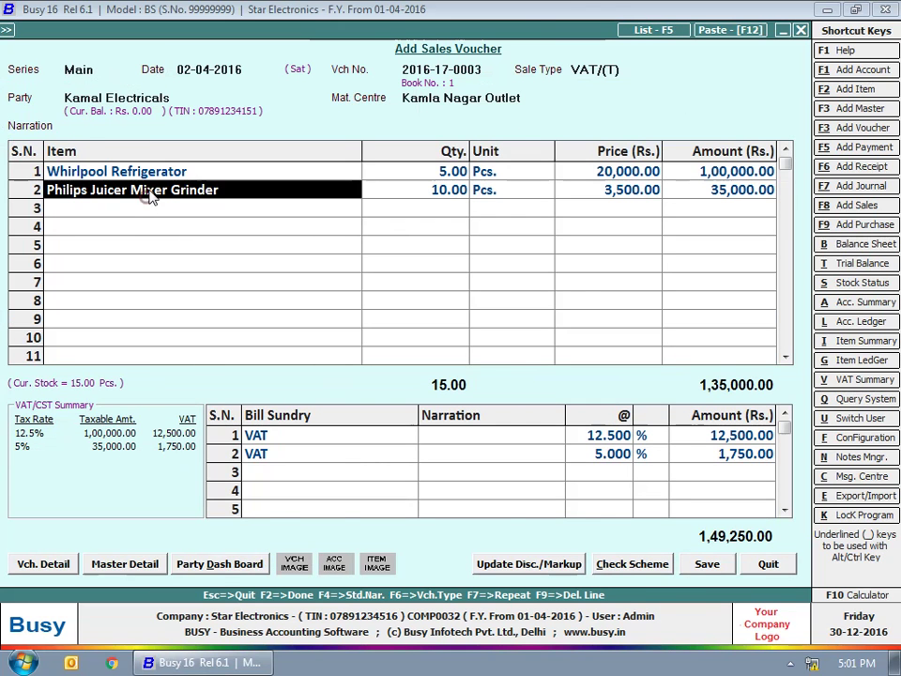
pyautogui.doubleClick(150, 193)
pyautogui.click(575, 88)
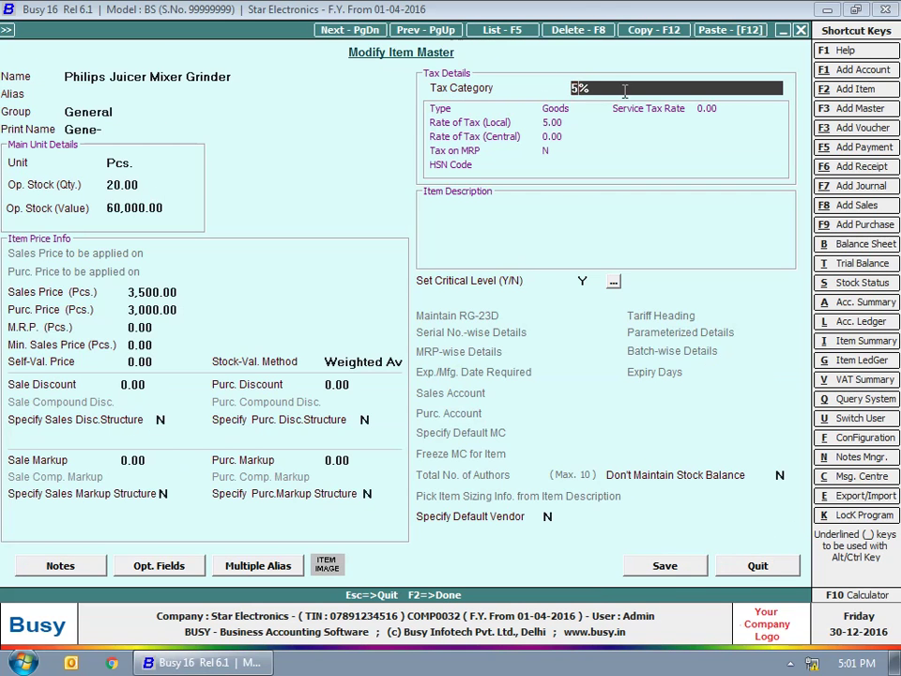
pyautogui.click(757, 565)
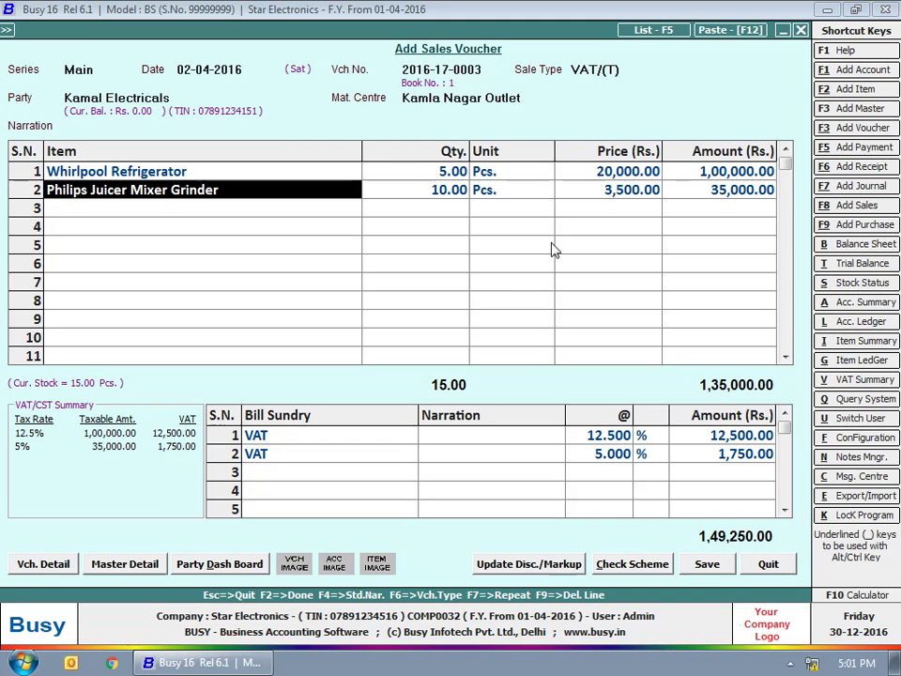
# - Save the third sales voucher without printing the invoice
pyautogui.click(709, 564)
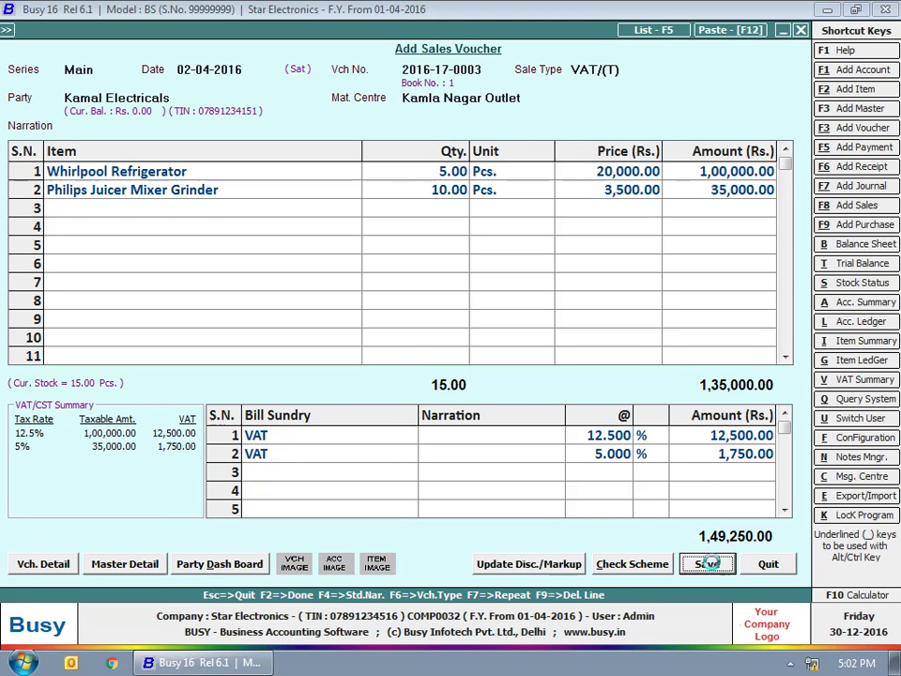
pyautogui.click(503, 562)
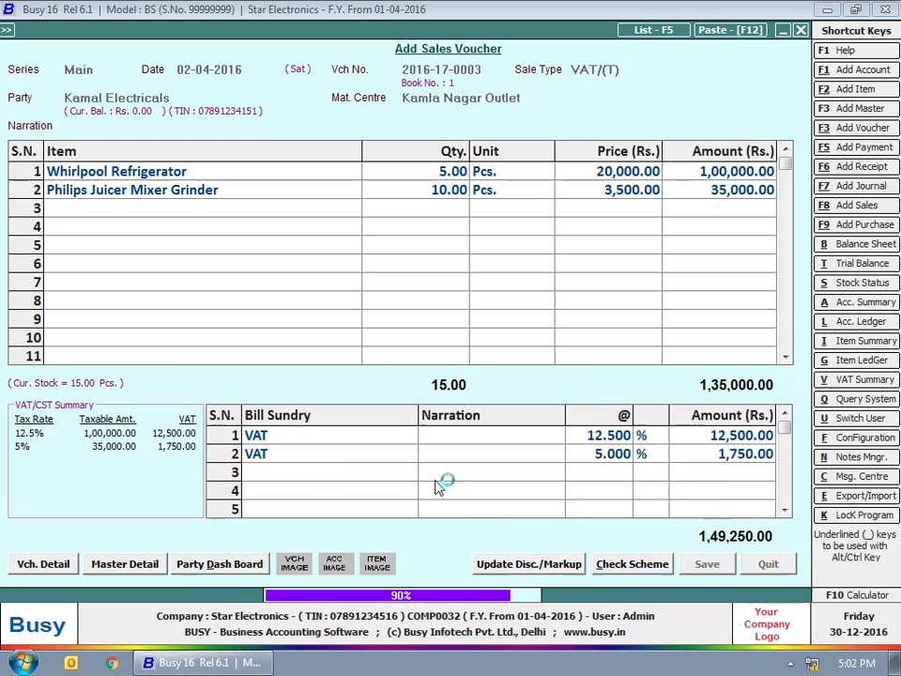
pyautogui.click(556, 370)
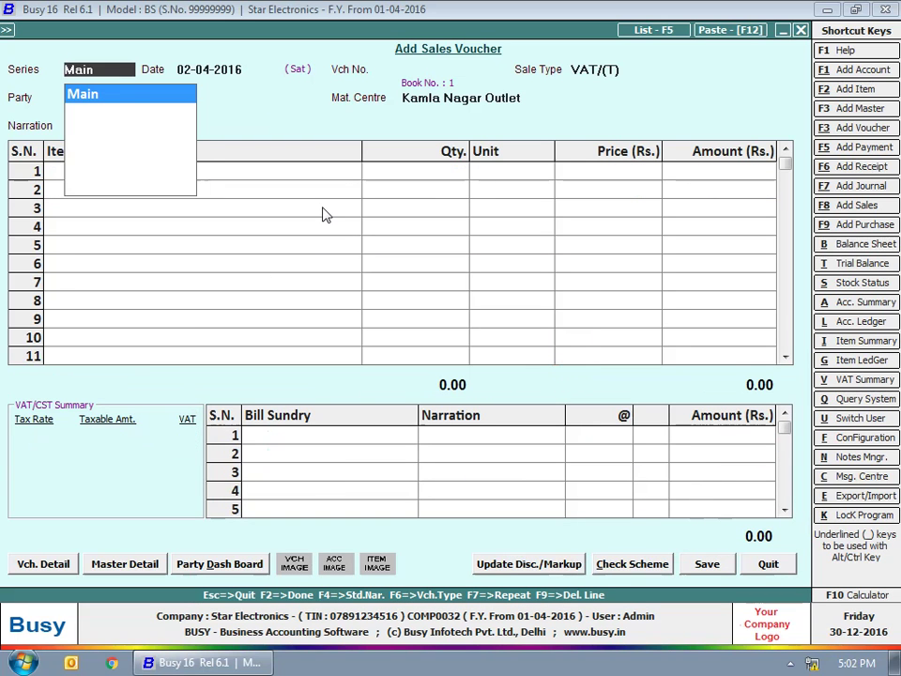
# - Start the fourth sales voucher in the Main series, keeping the date 02-04-2016 and its voucher number
pyautogui.press('Return')
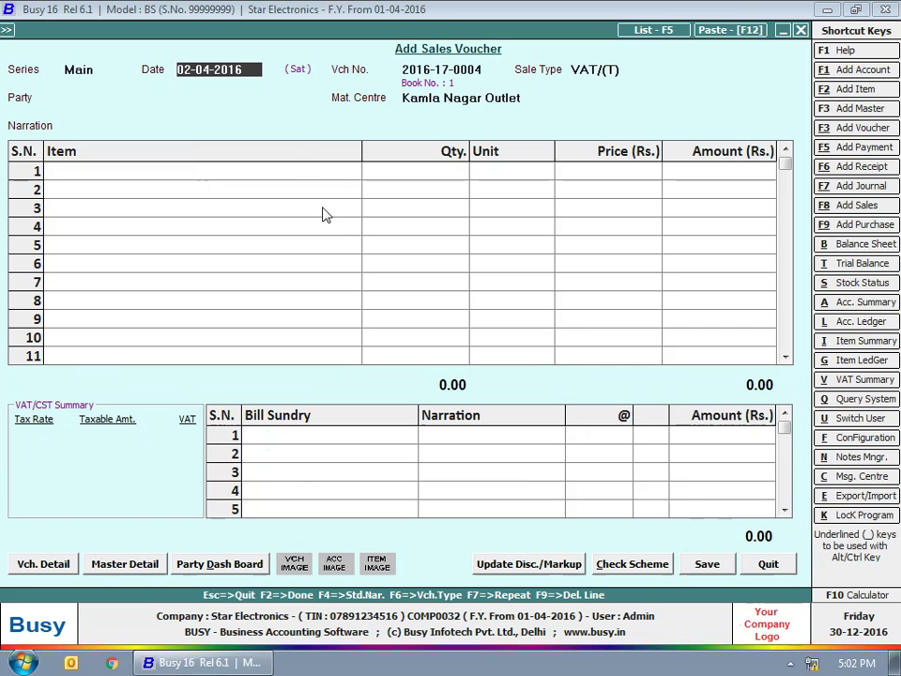
pyautogui.press('Return')
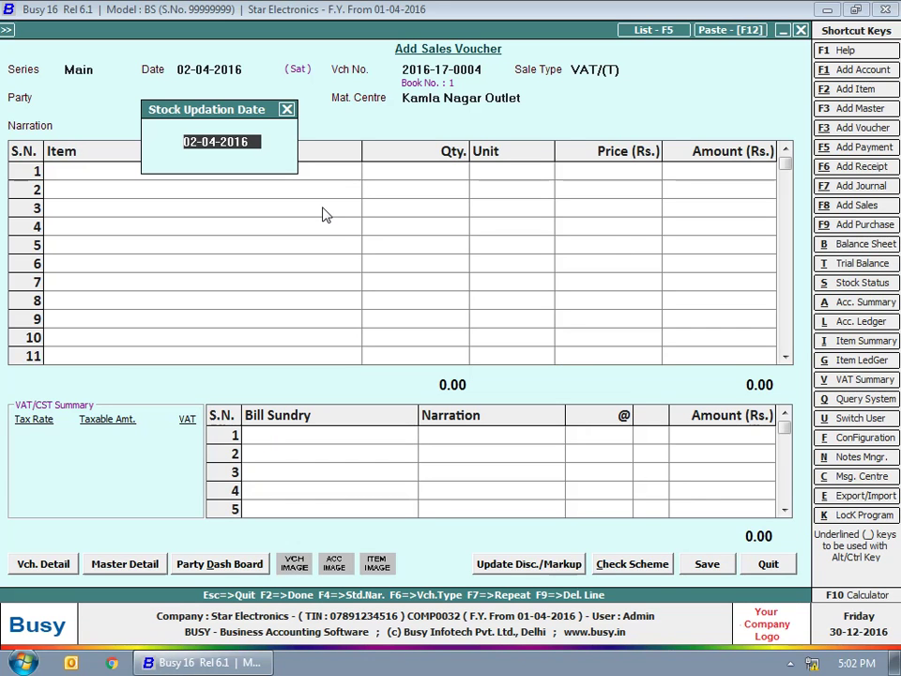
pyautogui.write('3-4')
pyautogui.press('Return')
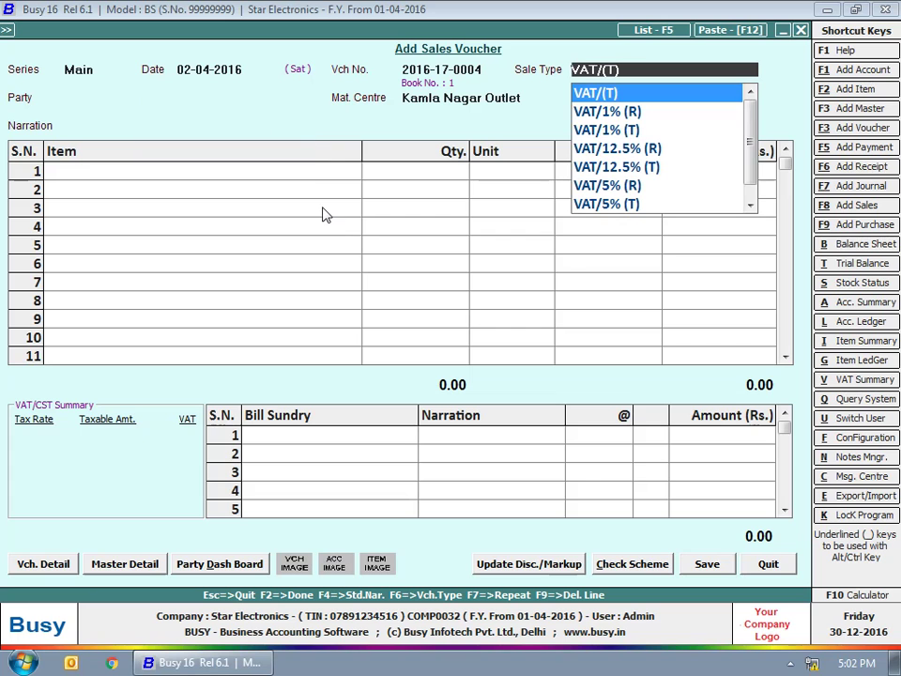
# - Set the fourth voucher's sale type to VAT/MultiTax(T)
pyautogui.press('Down')
pyautogui.press('Down')
pyautogui.press('Down')
pyautogui.press('Down')
pyautogui.press('Down')
pyautogui.press('Down')
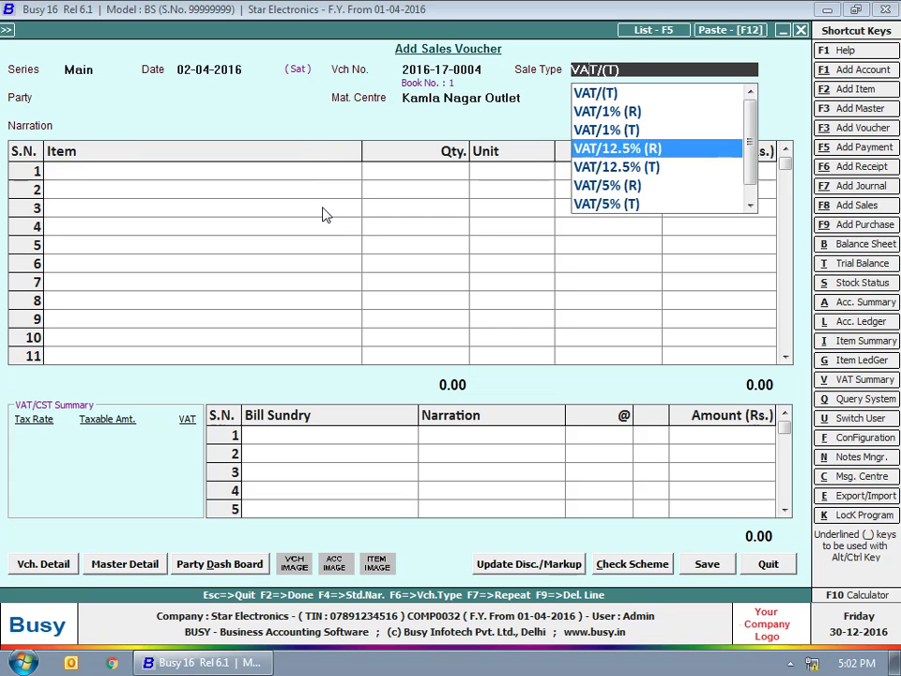
pyautogui.press('Down')
pyautogui.press('Down')
pyautogui.press('Down')
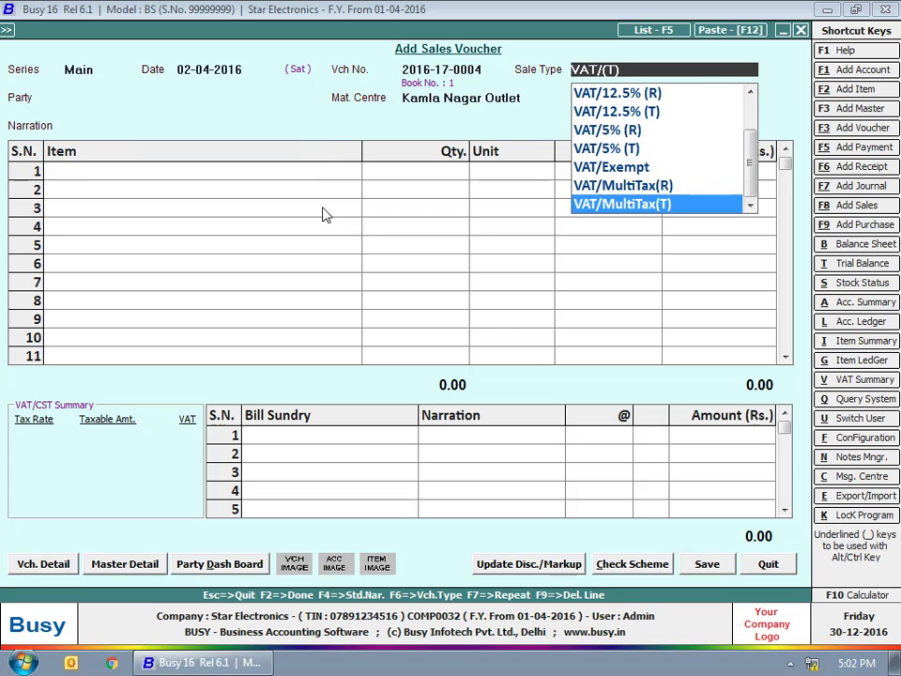
pyautogui.press('Return')
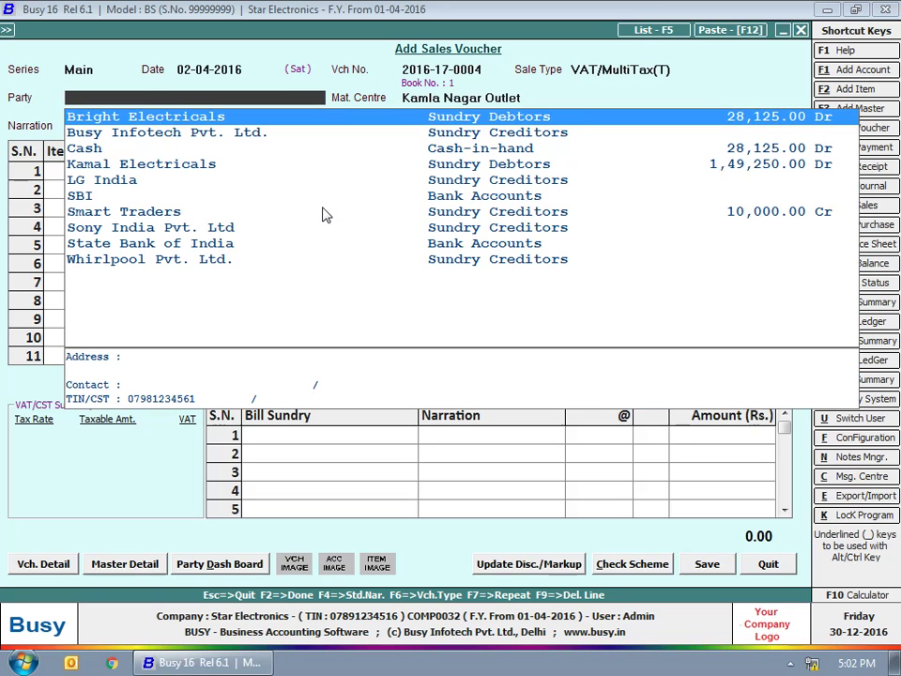
# - Choose Kamal Electricals as the fourth voucher's party, keep Kamla Nagar Outlet as the material centre and leave the narration blank
pyautogui.press('Down')
pyautogui.press('Down')
pyautogui.press('Down')
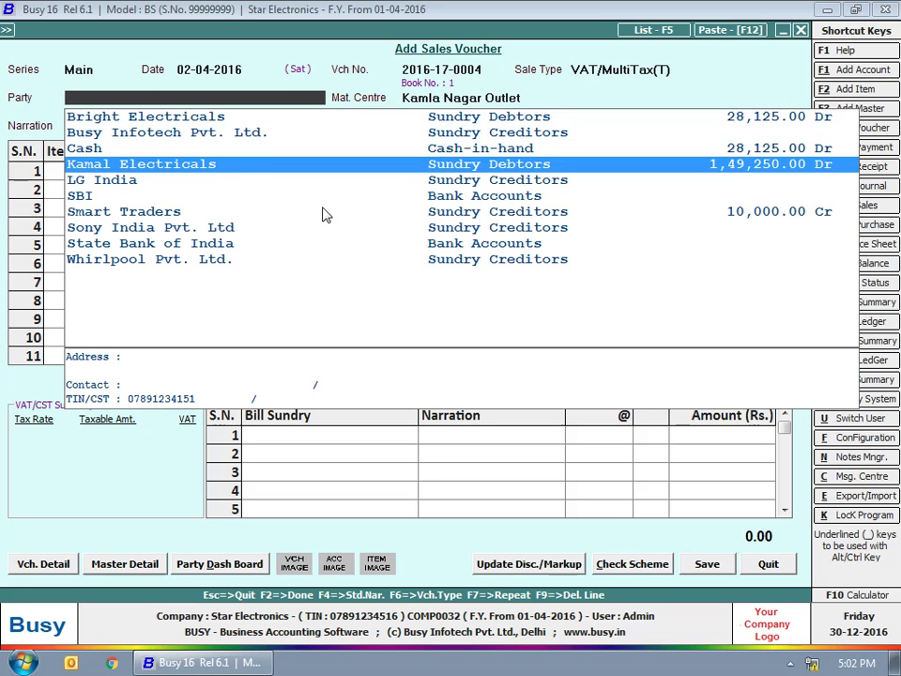
pyautogui.press('Return')
pyautogui.press('Return')
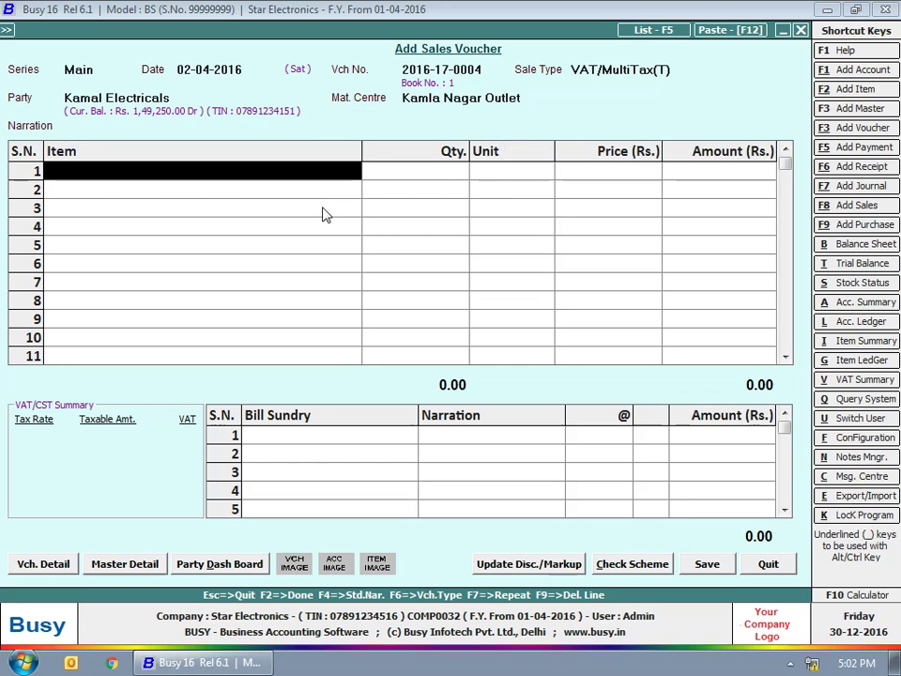
# - Add 5 Pcs. of Whirpool Washing Machine at Rs. 25,000 as the first item
pyautogui.write('wh')
pyautogui.press('Down')
pyautogui.press('Down')
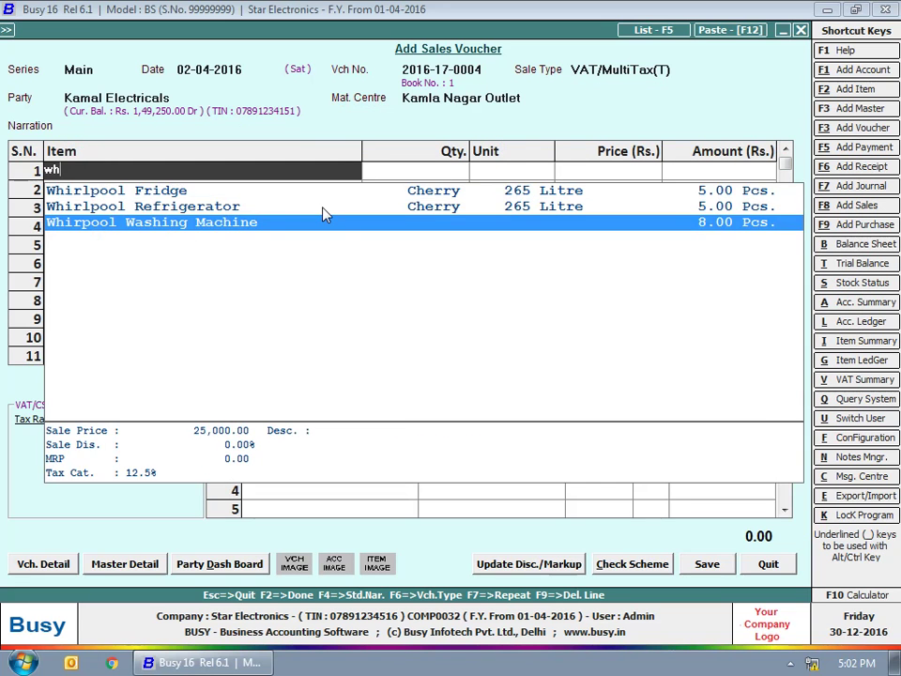
pyautogui.press('Return')
pyautogui.write('5')
pyautogui.press('Return')
pyautogui.press('Return')
pyautogui.press('Return')
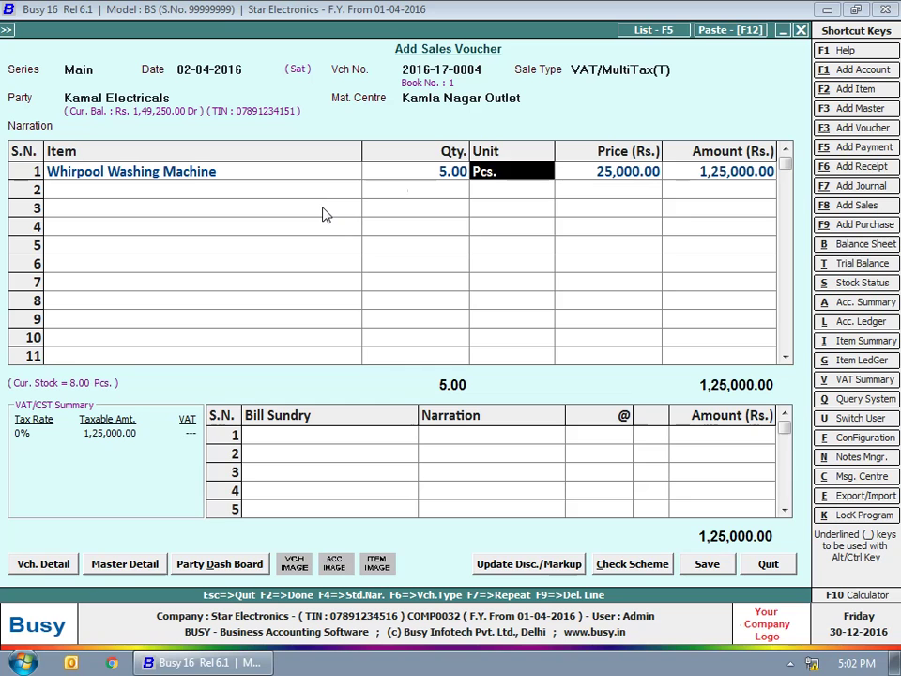
# - Accept the item-wise sales tax at 12.5% VAT for the washing machine
pyautogui.press('Return')
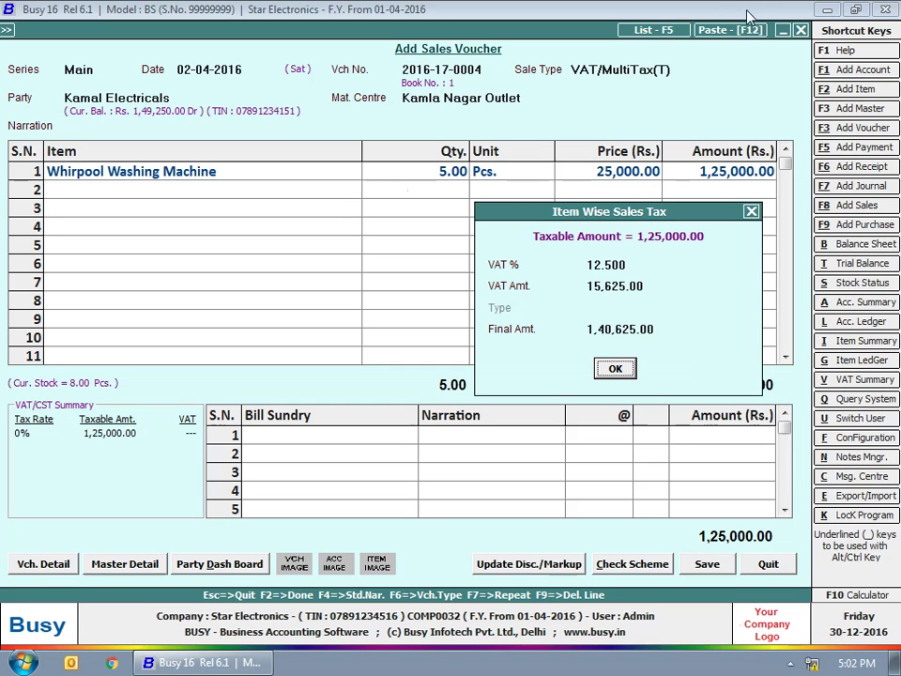
pyautogui.moveTo(605, 262); pyautogui.dragTo(671, 249)
pyautogui.click(621, 368)
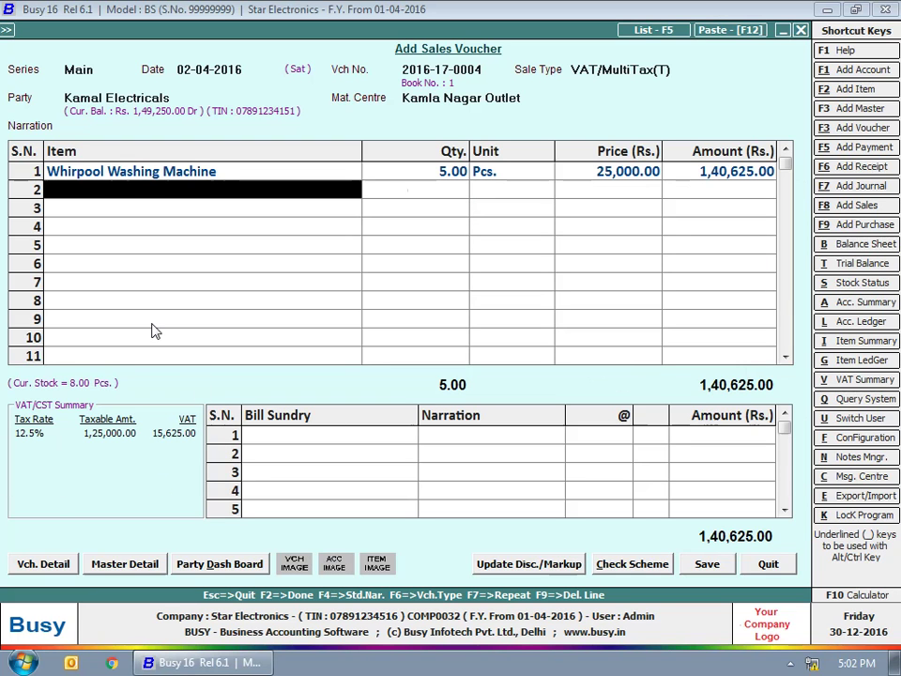
# - Add 10 Pcs. of Philips Juicer Mixer Grinder at Rs. 3,500 with 5% VAT as the fourth voucher's second item
pyautogui.write('phi')
pyautogui.press('Return')
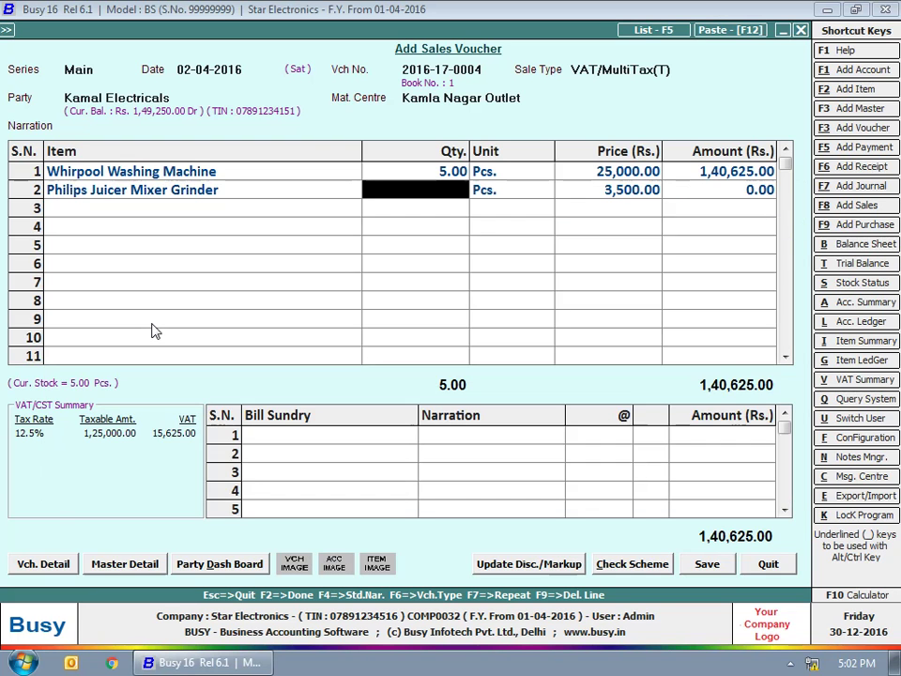
pyautogui.write('10')
pyautogui.press('Return')
pyautogui.press('Return')
pyautogui.press('Return')
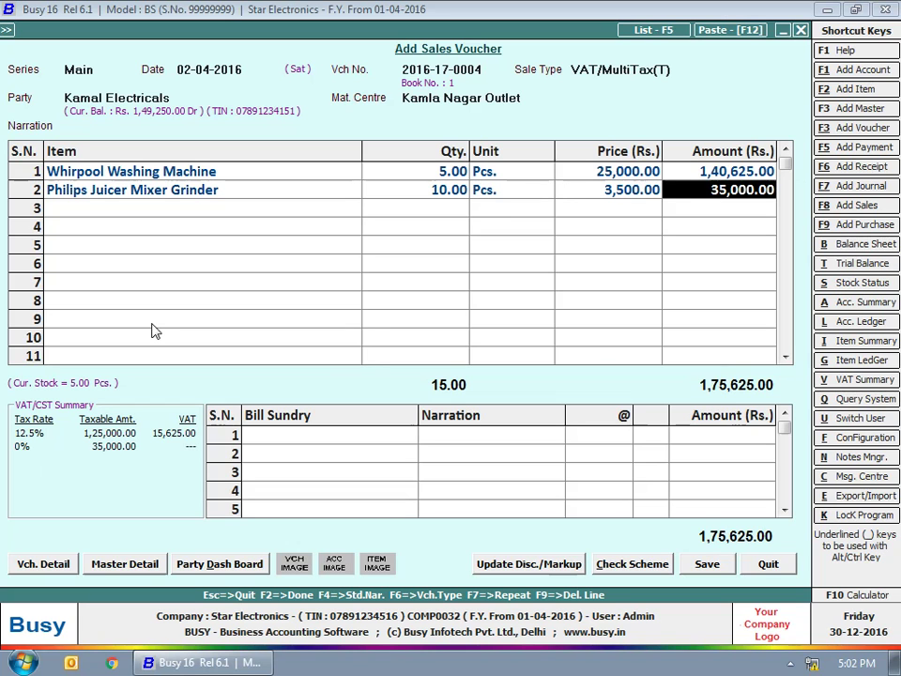
pyautogui.click(627, 282)
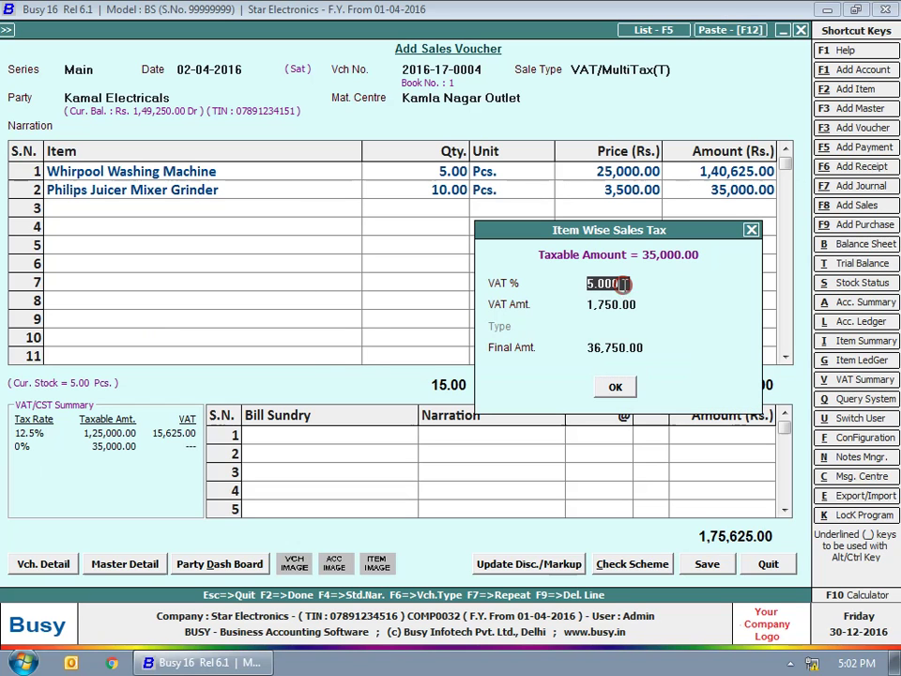
pyautogui.click(616, 387)
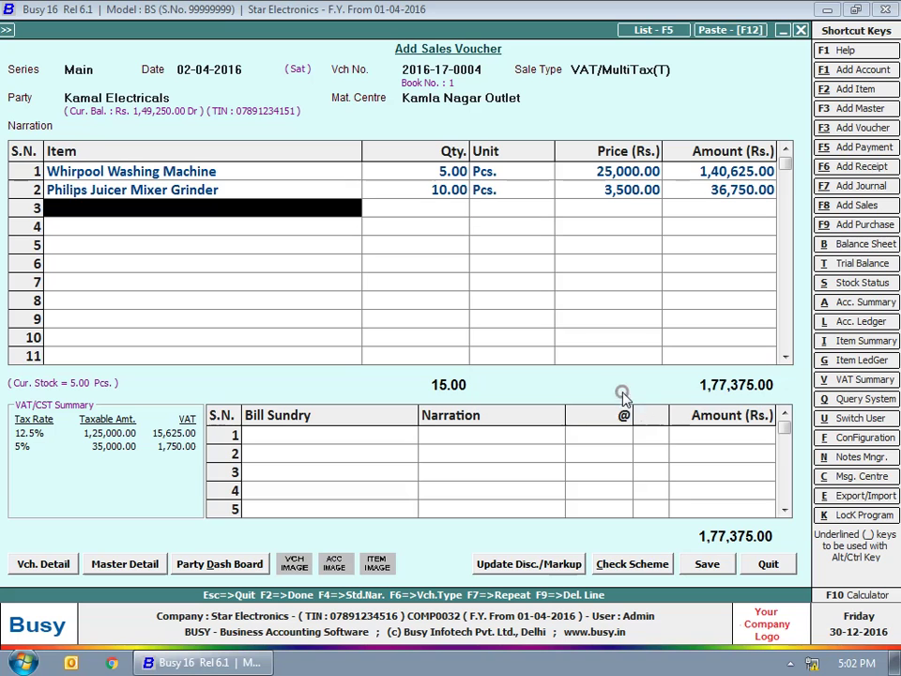
# - Try to save the fourth voucher, decline continuing with negative stock, and delete the Philips Juicer Mixer Grinder line
pyautogui.moveTo(268, 430); pyautogui.dragTo(515, 449)
pyautogui.click(539, 435)
pyautogui.click(706, 563)
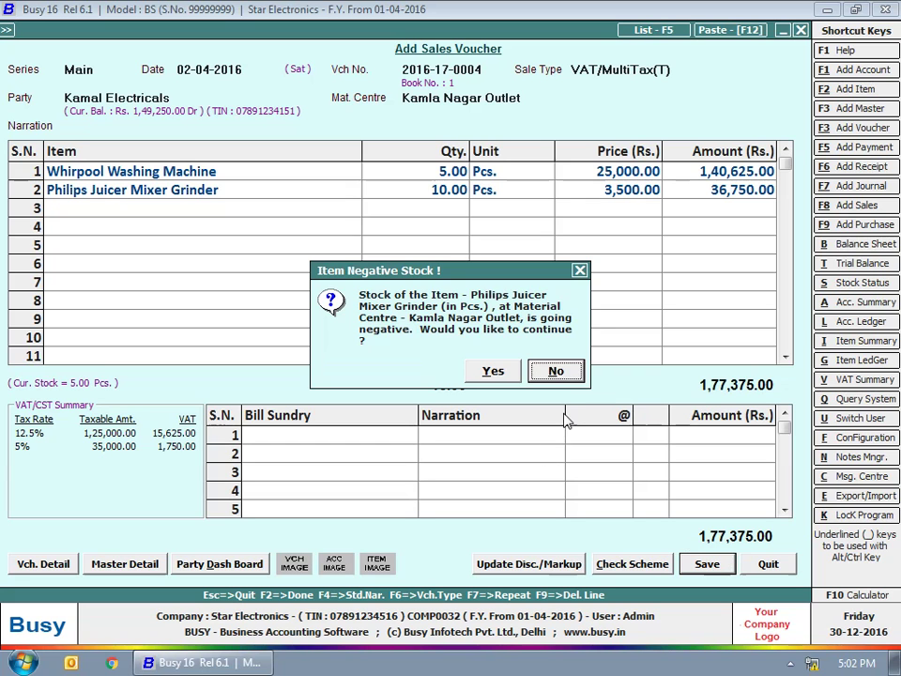
pyautogui.click(559, 370)
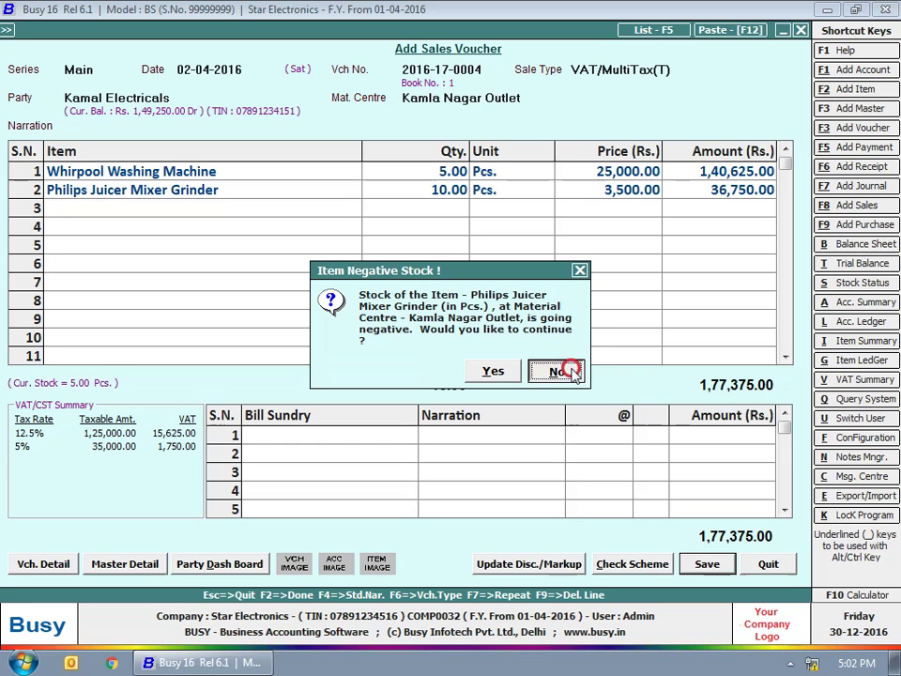
pyautogui.click(428, 193)
pyautogui.press('F9')
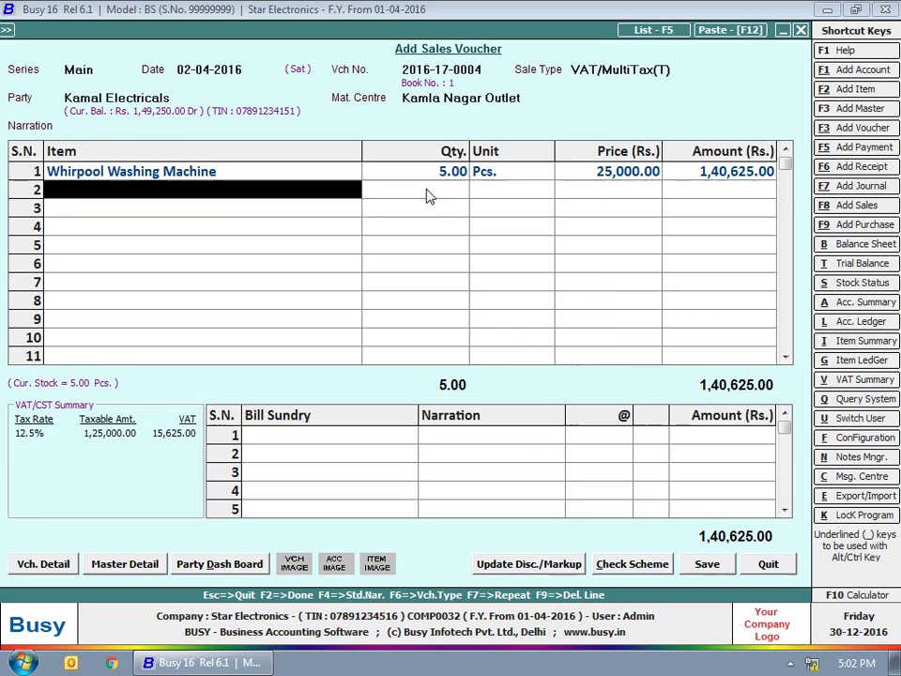
# - Add 5 Pcs. of Philips Juicer Mixer Grinder at Rs. 3,500 as the second item and accept 5% VAT on it
pyautogui.write('ph')
pyautogui.press('Return')
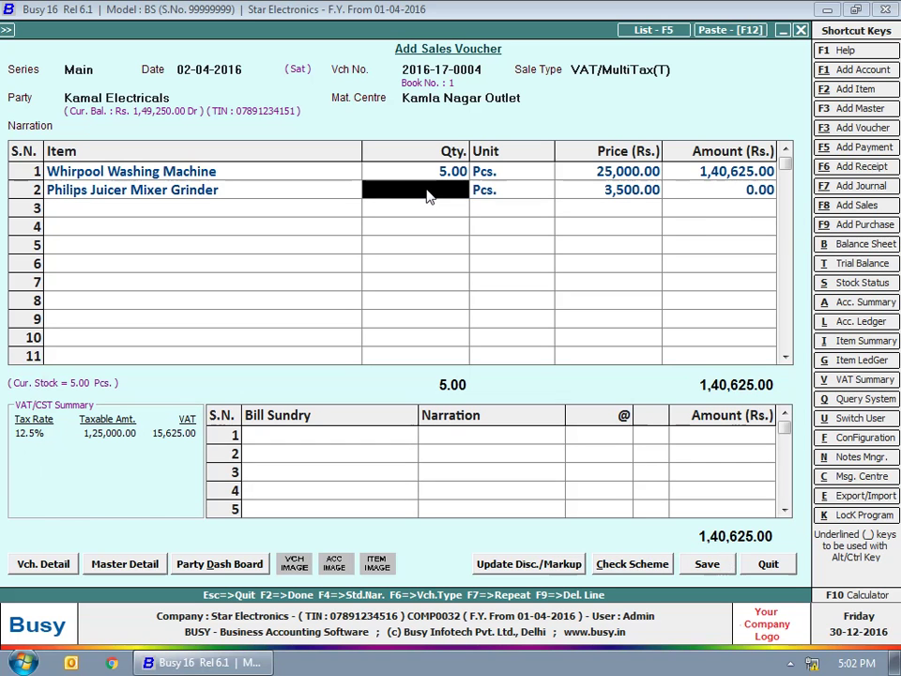
pyautogui.write('5')
pyautogui.press('Return')
pyautogui.press('Return')
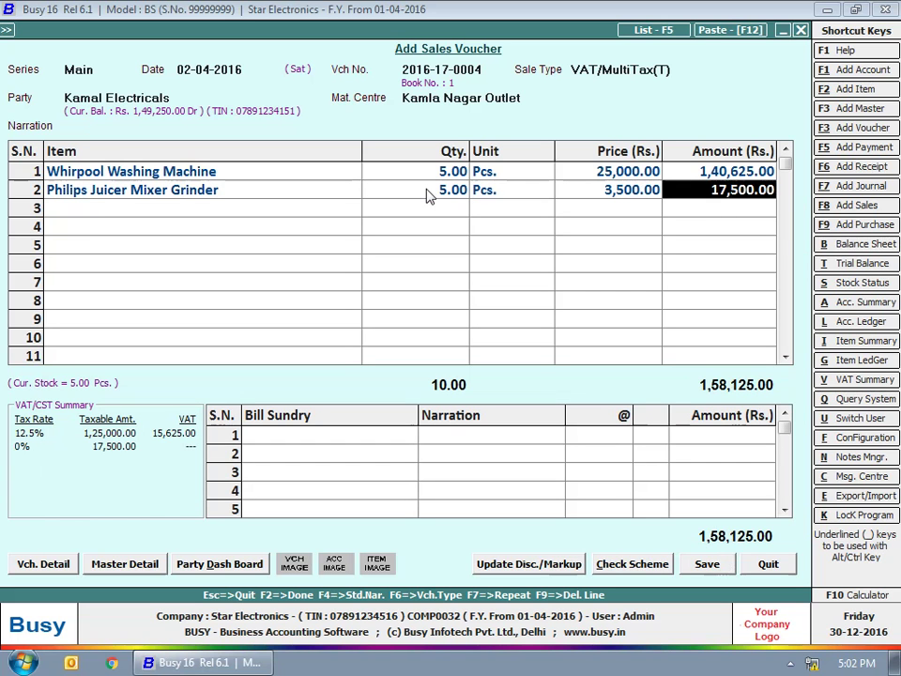
pyautogui.press('Return')
pyautogui.click(605, 284)
pyautogui.click(688, 259)
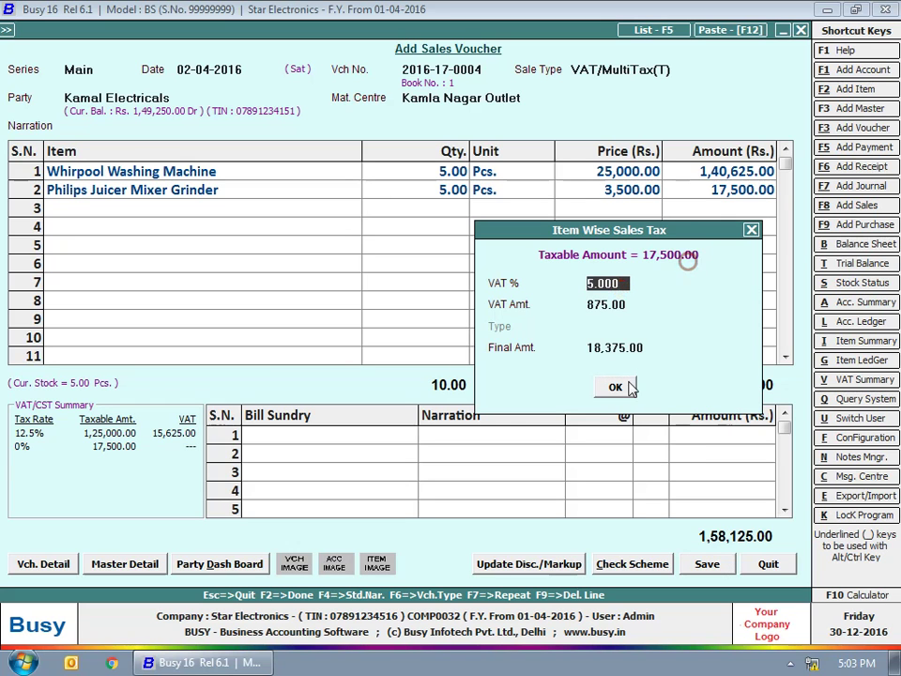
pyautogui.click(628, 381)
# - Save the fourth voucher without bill sundries, accept the new bill reference for its full amount and decline printing the invoice
pyautogui.click(384, 441)
pyautogui.click(384, 454)
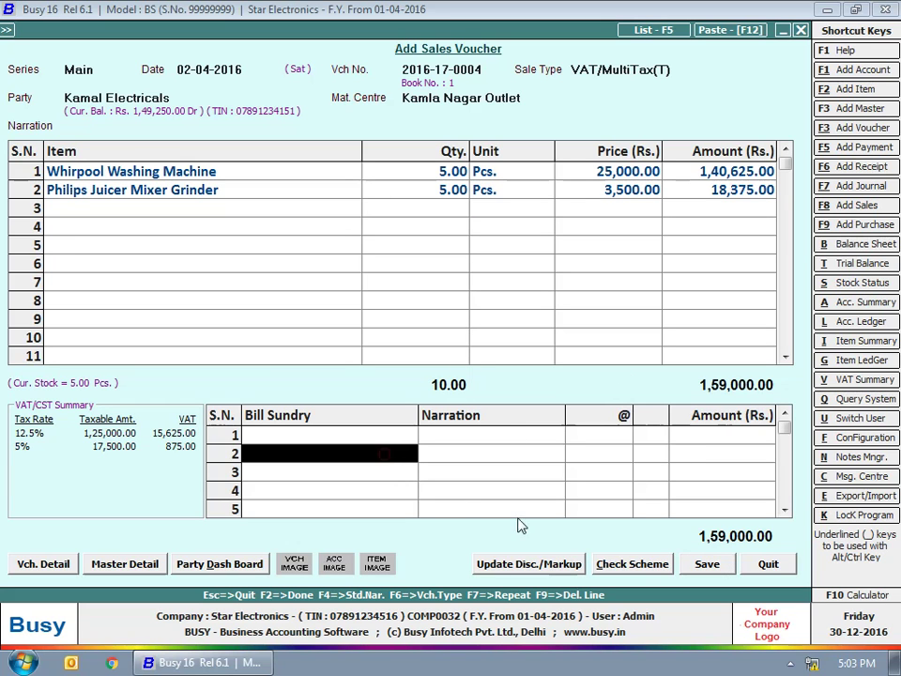
pyautogui.click(707, 563)
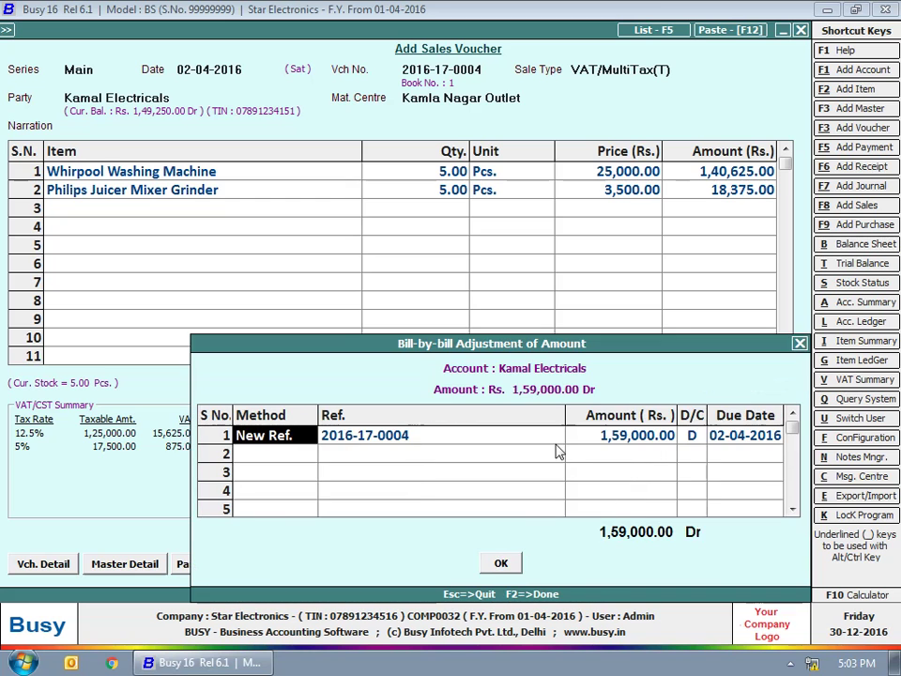
pyautogui.click(500, 562)
pyautogui.click(554, 370)
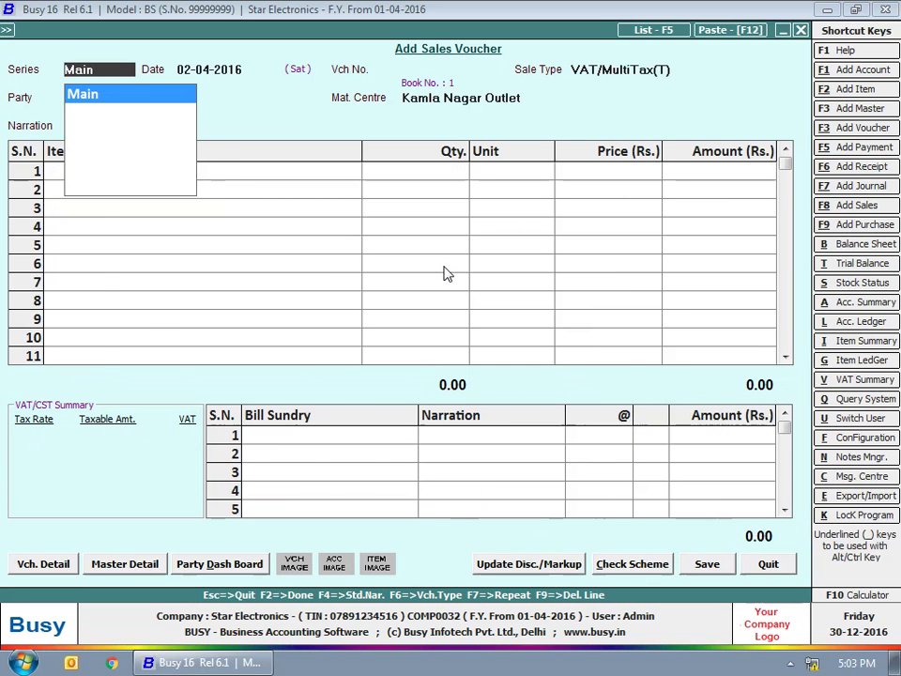
# - Start the fifth voucher in series Main, dated 02-04-2016, with sale type VAT/TaxIncl.(T)
pyautogui.press('Return')
pyautogui.press('Return')
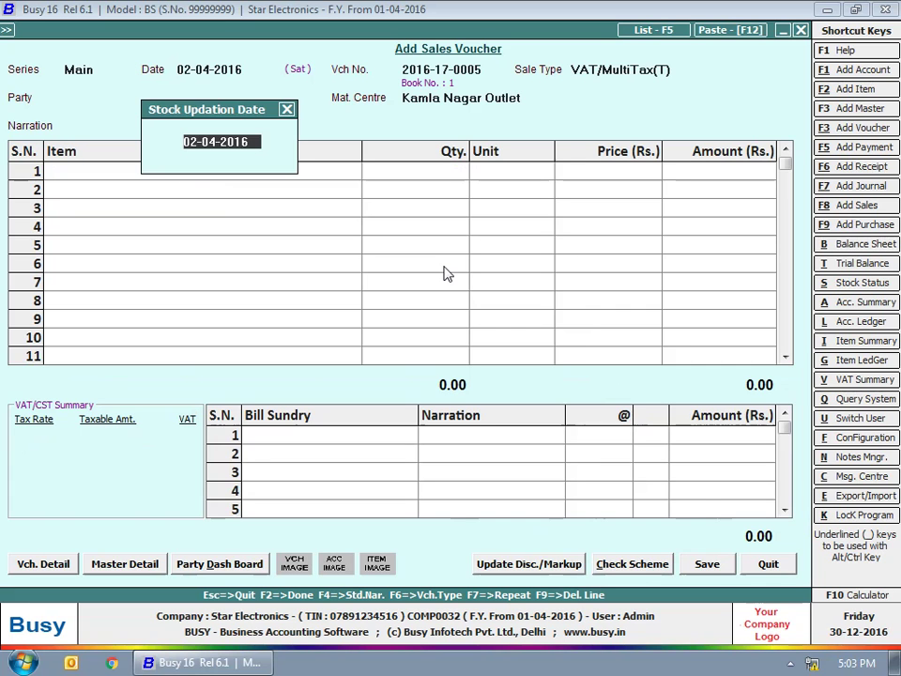
pyautogui.press('Return')
pyautogui.press('Down')
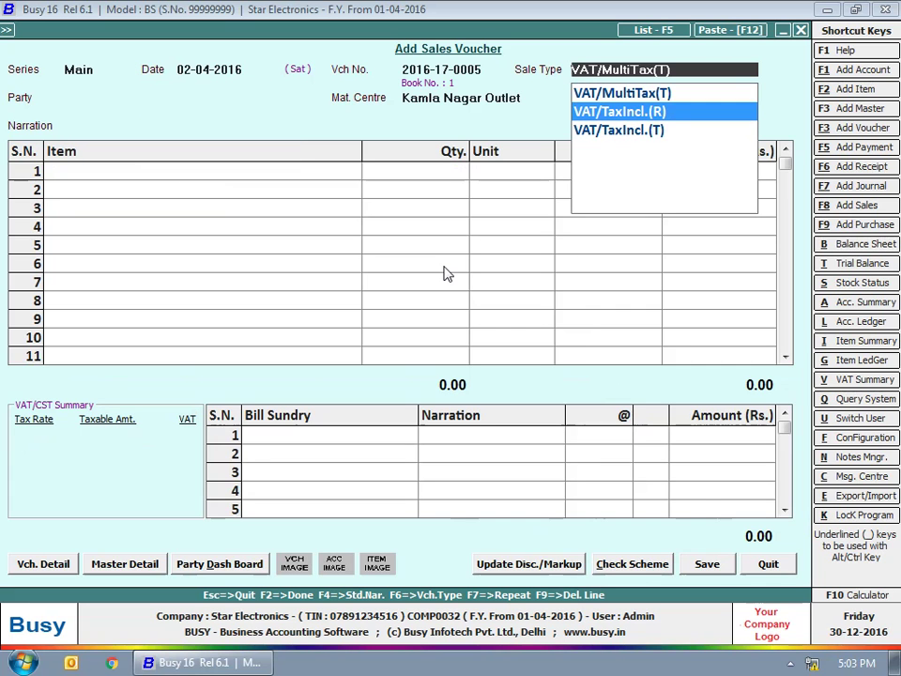
pyautogui.press('Down')
pyautogui.press('Return')
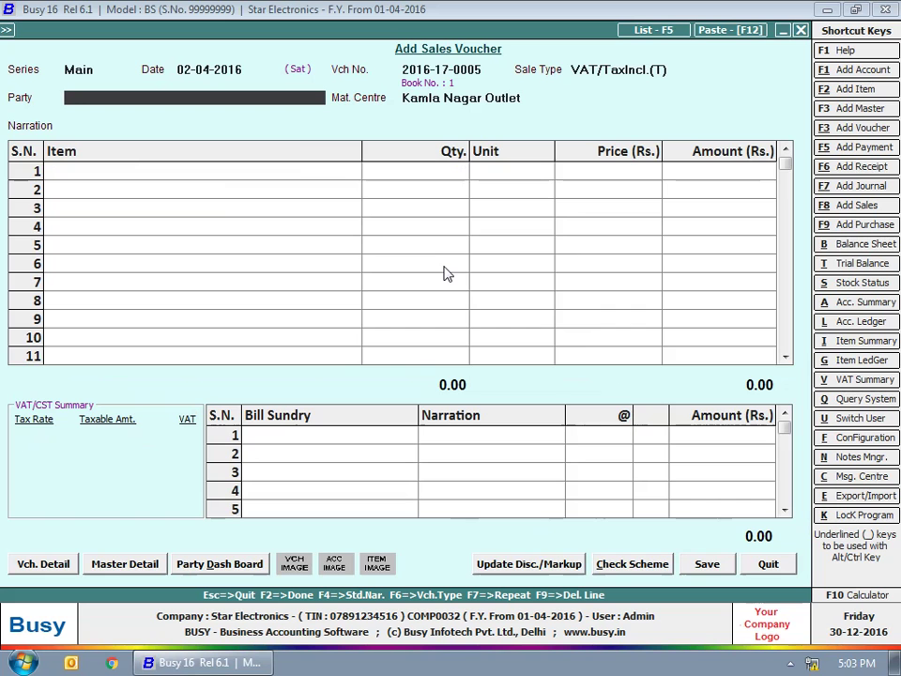
# - Choose Bright Electricals as the fifth voucher's party, keep Kamla Nagar Outlet as the material centre and leave the narration blank
pyautogui.press('Return')
pyautogui.press('Return')
pyautogui.press('Return')
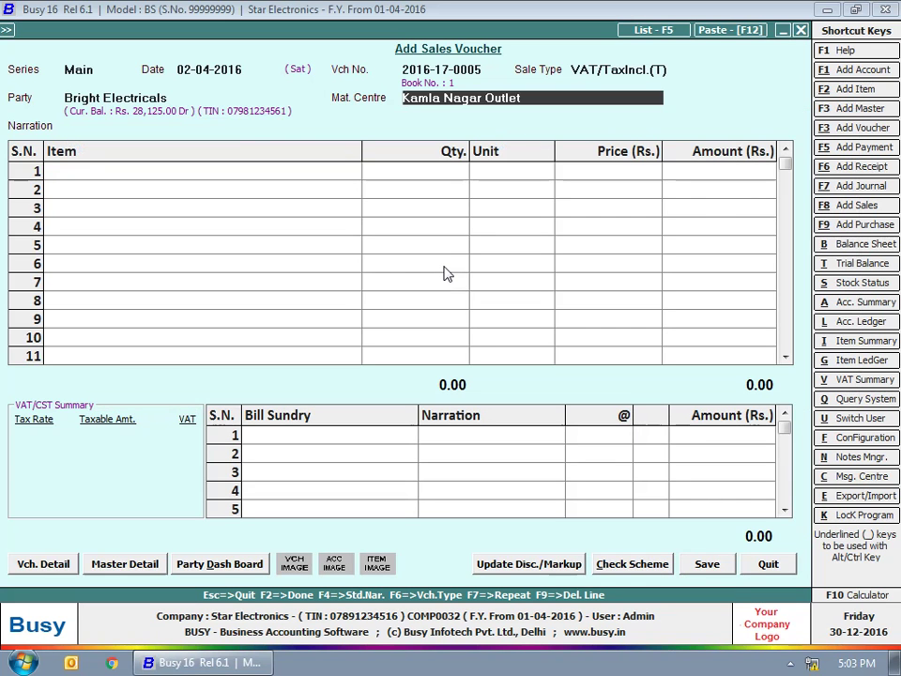
pyautogui.press('Return')
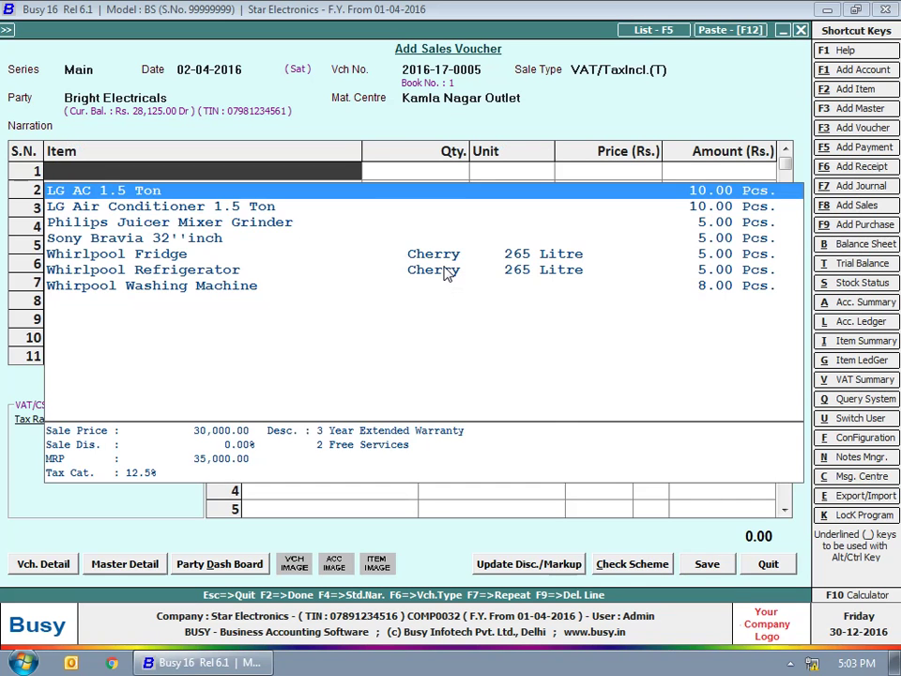
# - Add 1 Pcs. of Sony Bravia 32''inch at Rs. 30,000 and accept 5% VAT included in the amount
pyautogui.press('Down')
pyautogui.press('Down')
pyautogui.press('Down')
pyautogui.press('Return')
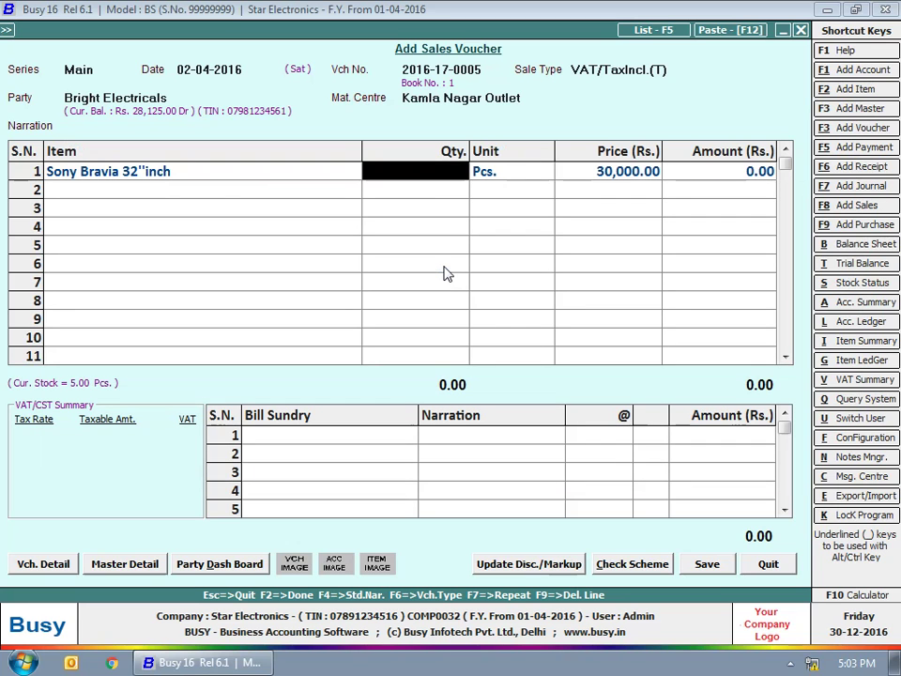
pyautogui.write('1')
pyautogui.press('Return')
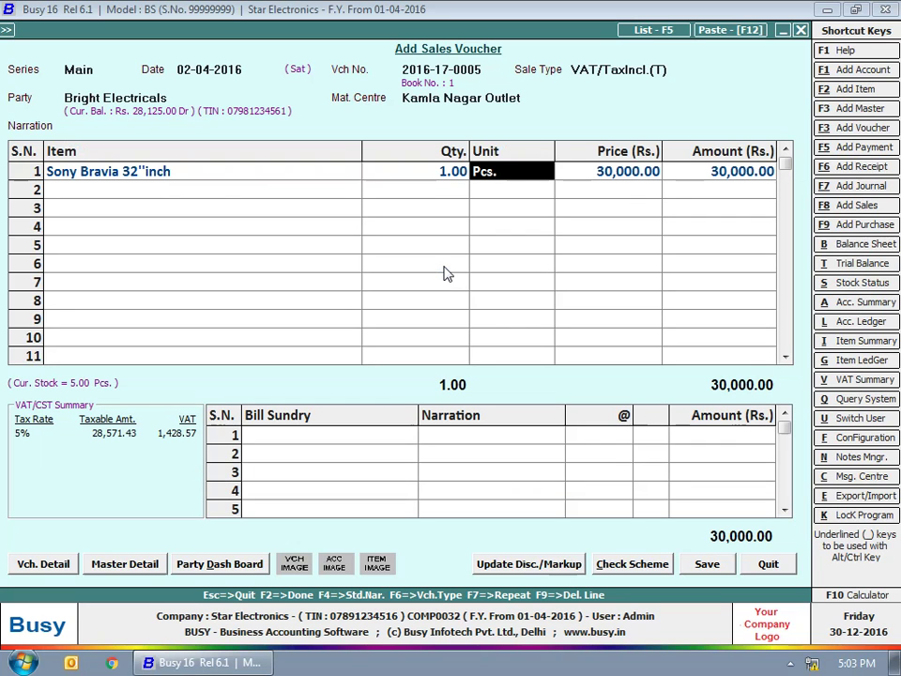
pyautogui.press('Return')
pyautogui.press('Return')
pyautogui.press('Return')
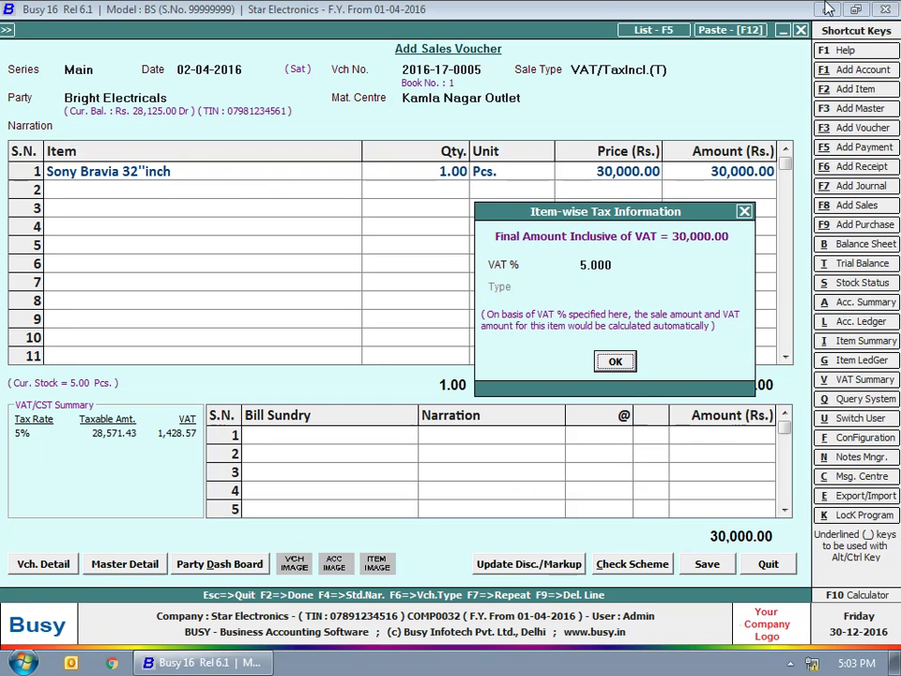
pyautogui.click(615, 362)
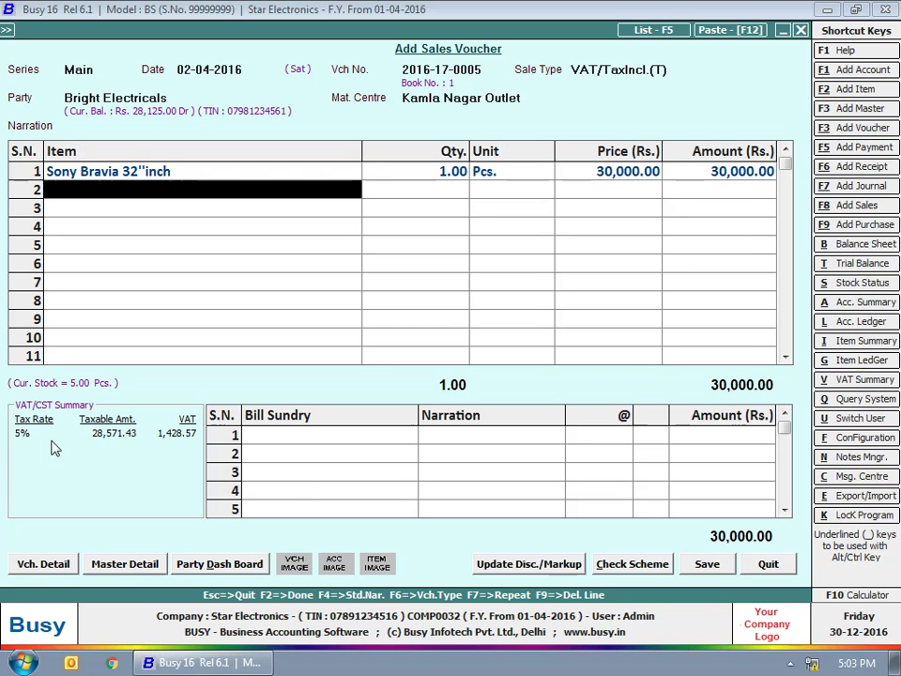
# - Save the fifth voucher without bill sundries, accept the bill-by-bill adjustment and decline printing the sales invoice
pyautogui.click(214, 459)
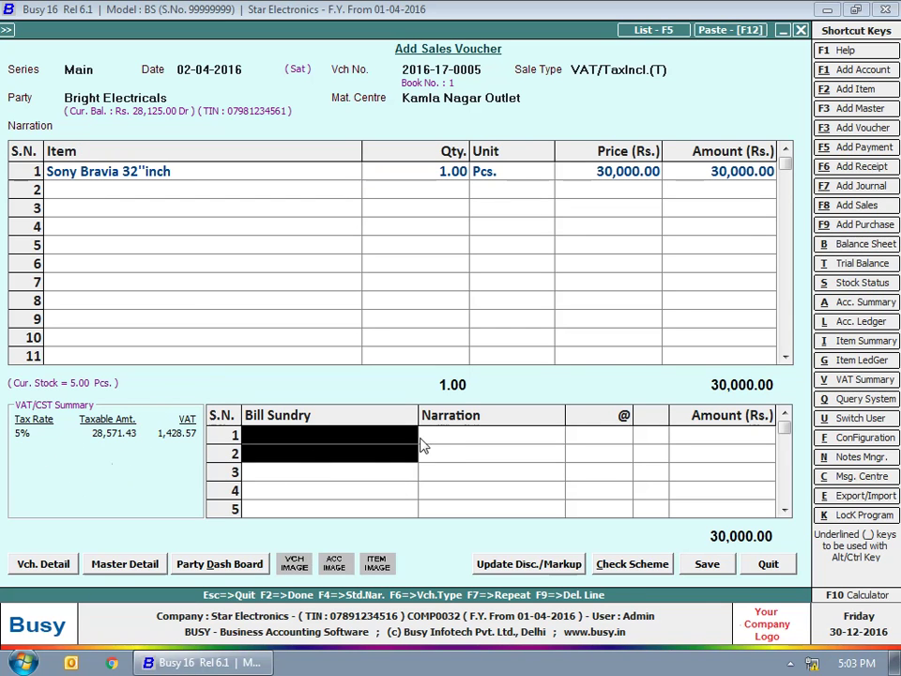
pyautogui.click(438, 444)
pyautogui.click(706, 563)
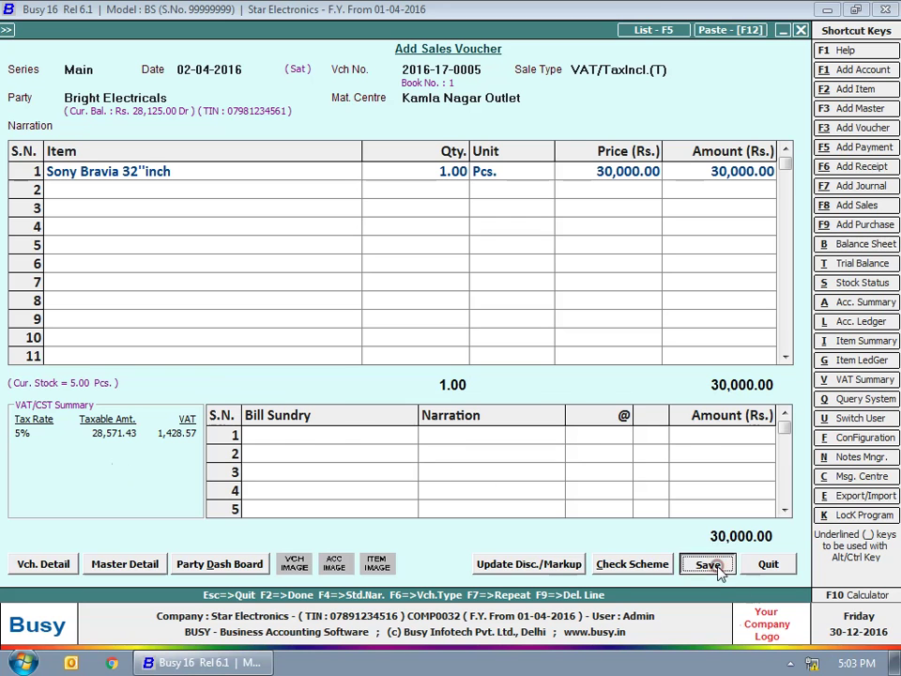
pyautogui.click(500, 563)
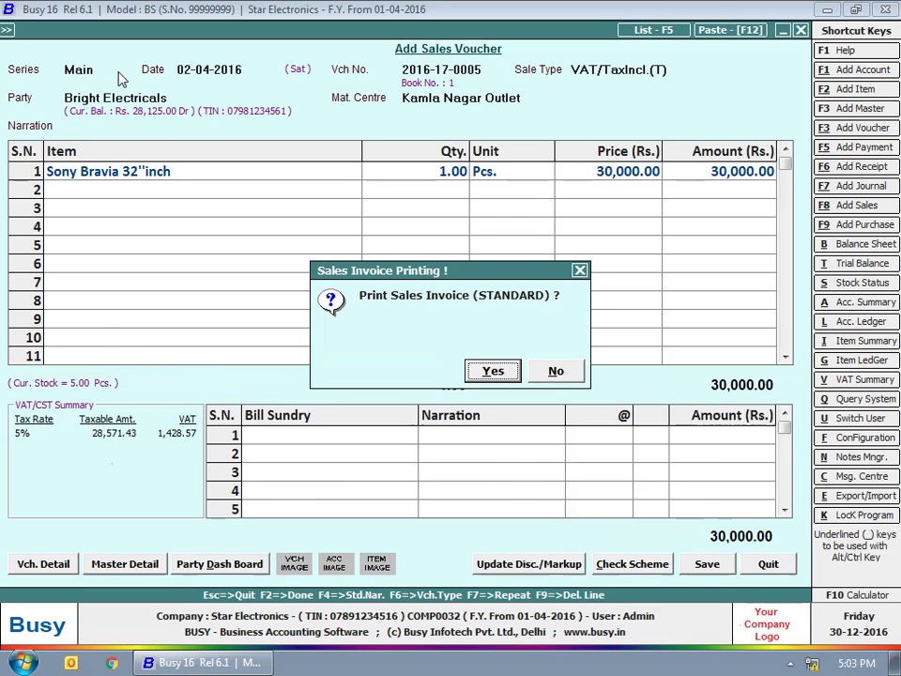
pyautogui.click(556, 369)
# - Start the sixth voucher in series Main, dated 02-04-2016, with sale type C/C-Form
pyautogui.press('Return')
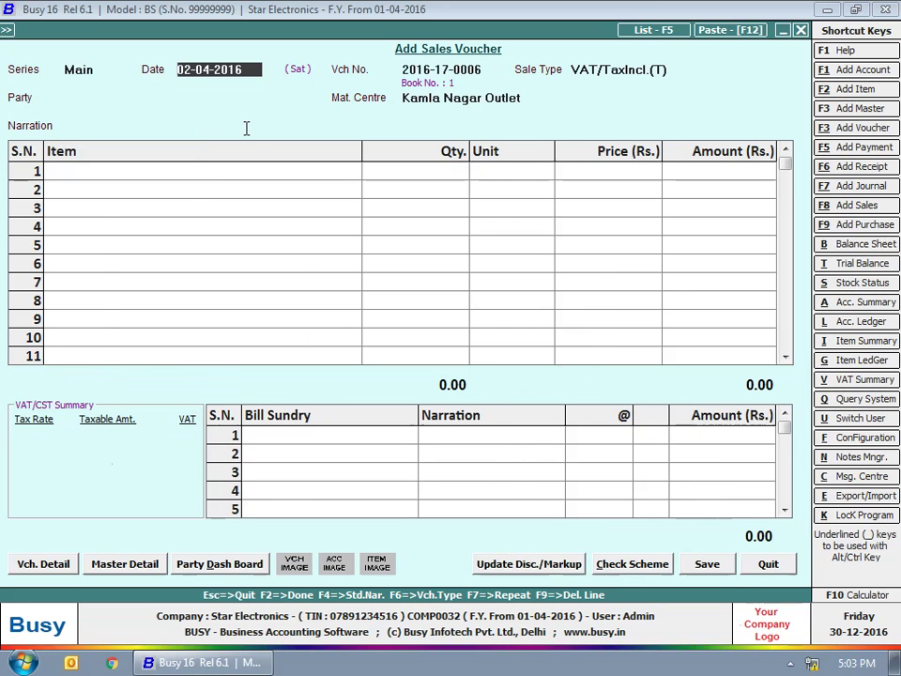
pyautogui.press('Return')
pyautogui.press('Return')
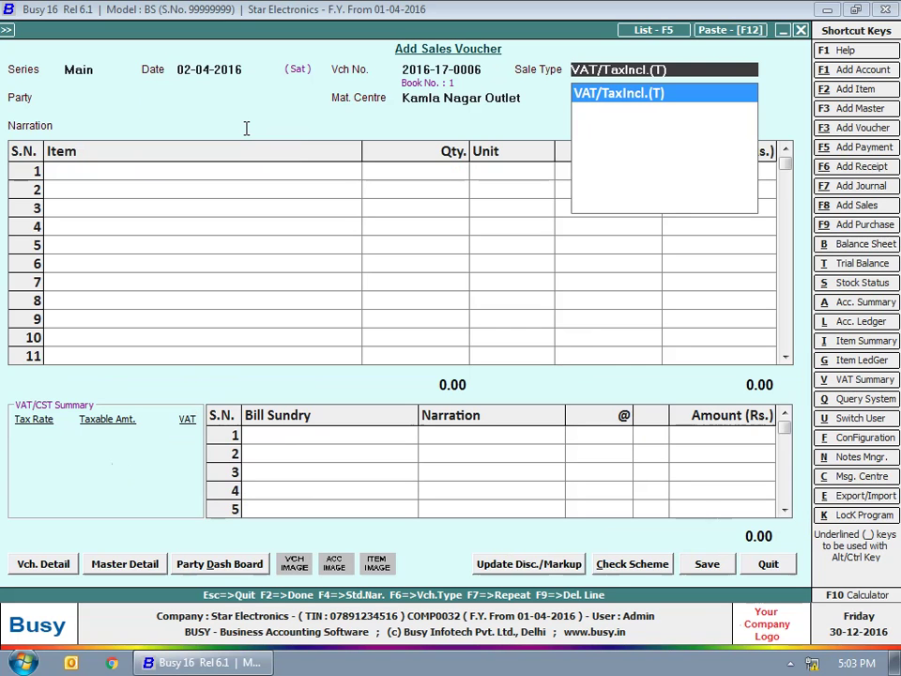
pyautogui.write('c')
pyautogui.press('Return')
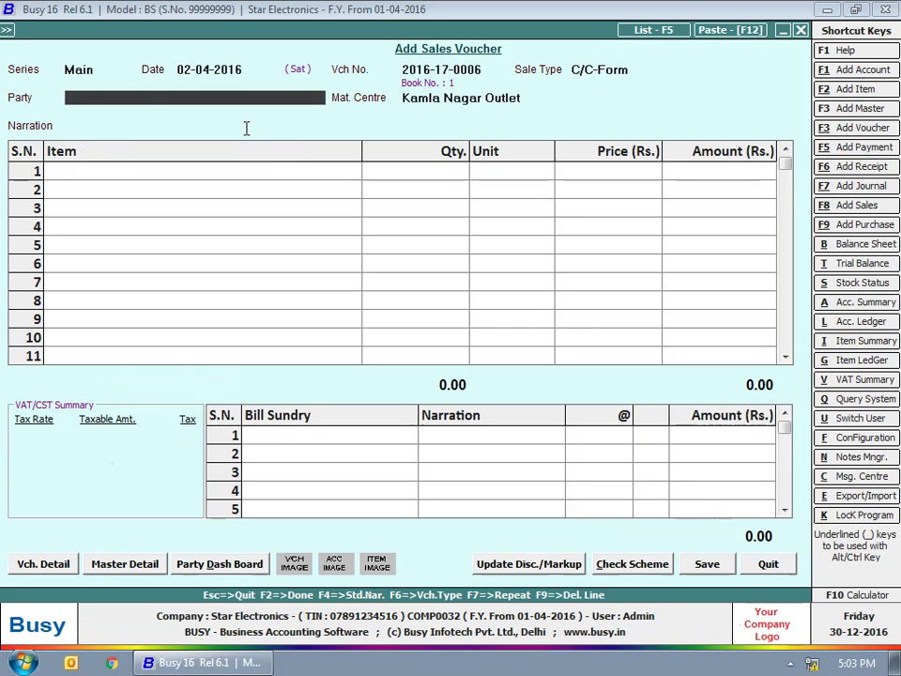
# - Choose Arshia Enterprises as the sixth voucher's party and keep Kamla Nagar Outlet as the material centre
pyautogui.write('s')
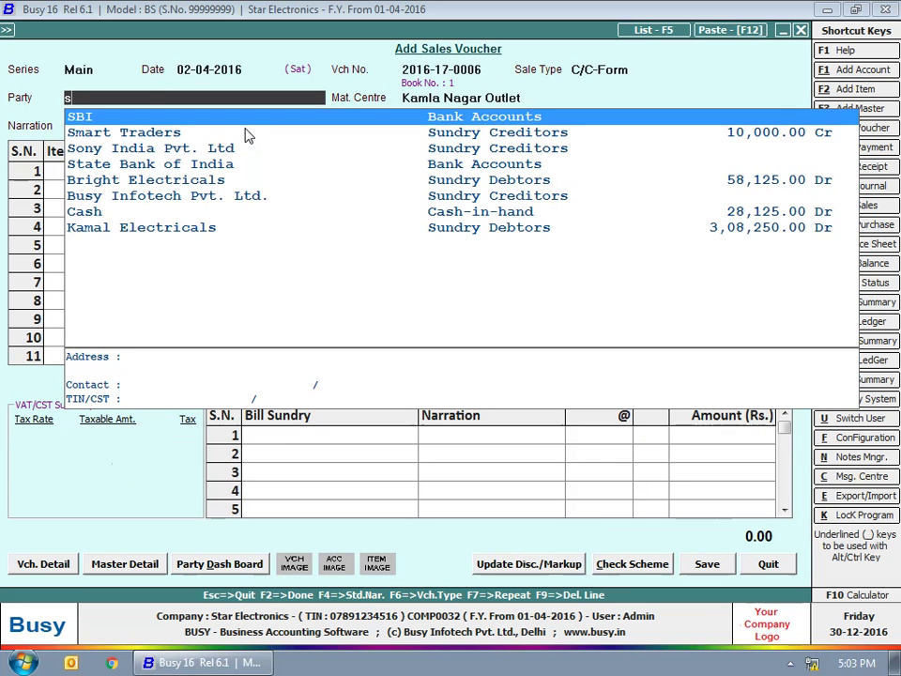
pyautogui.press('BackSpace')
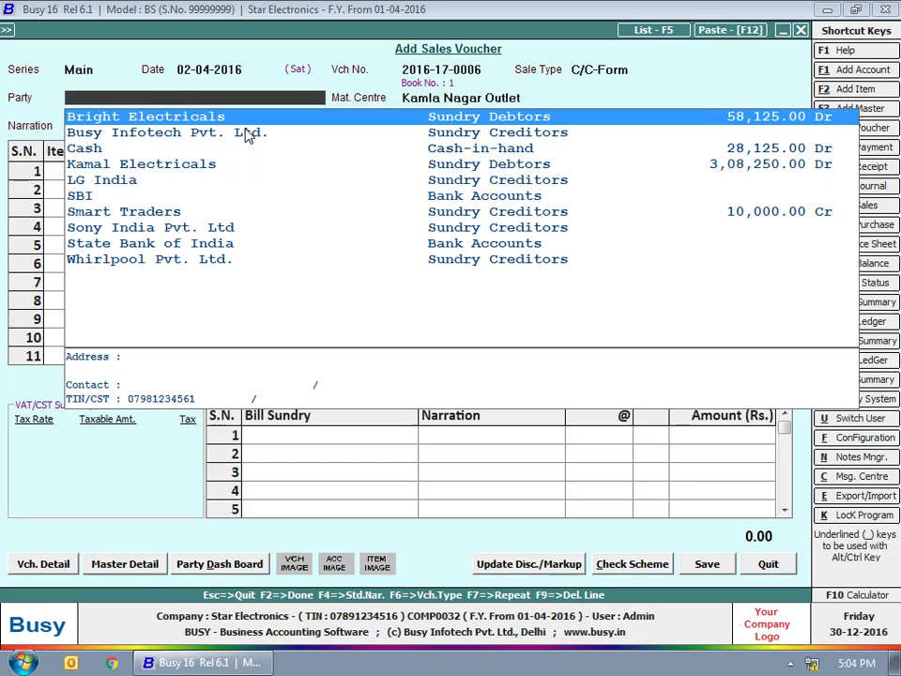
pyautogui.write('k')
pyautogui.press('Up')
pyautogui.press('Up')
pyautogui.press('Up')
pyautogui.press('Up')
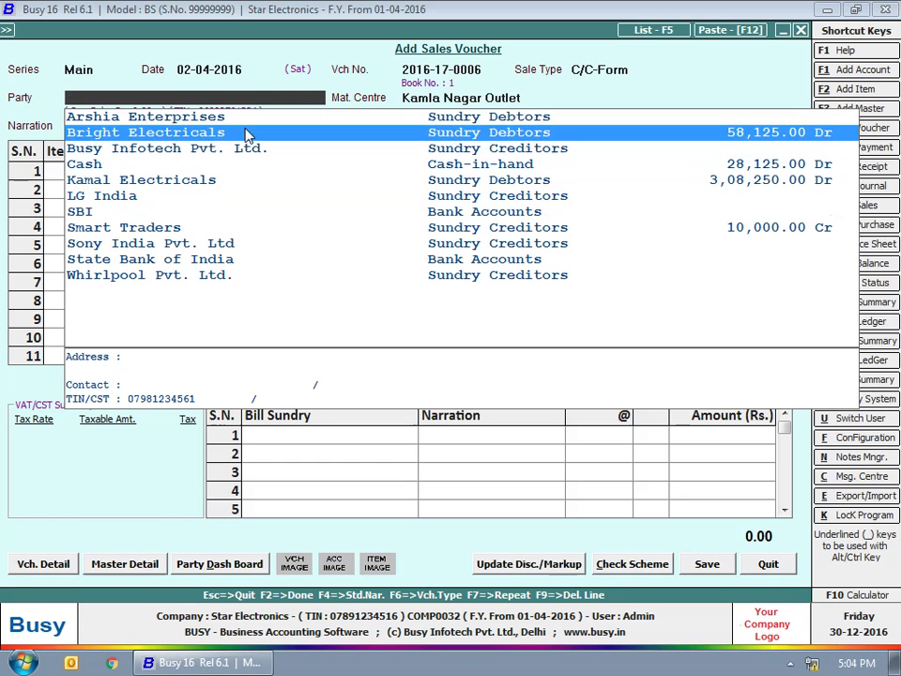
pyautogui.press('Return')
pyautogui.press('Return')
pyautogui.press('Return')
pyautogui.write('G')
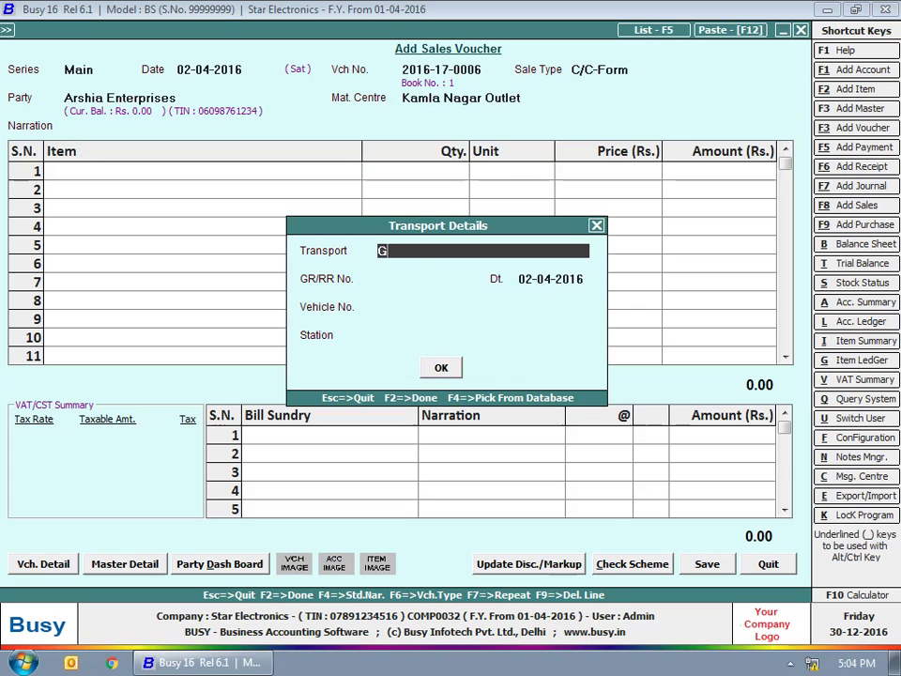
pyautogui.write('oodwill Transporters')
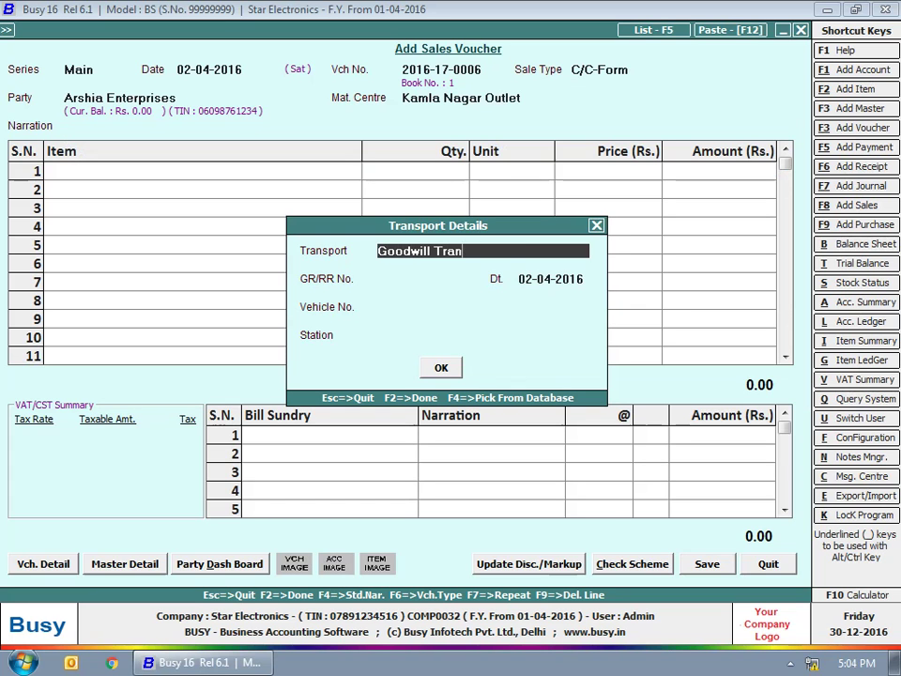
pyautogui.press('Return')
pyautogui.write('DL2345')
pyautogui.press('Return')
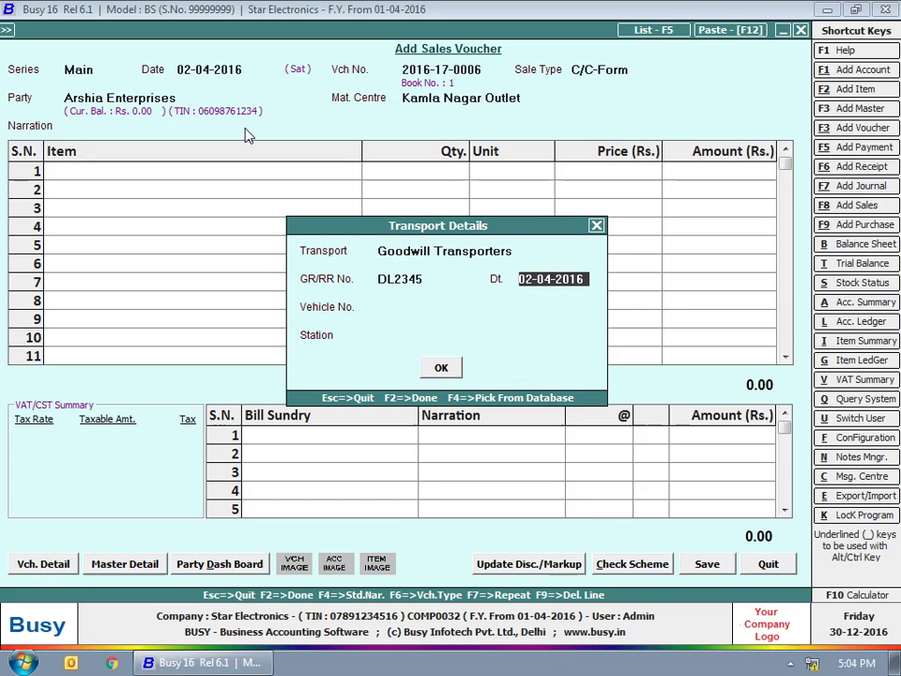
pyautogui.press('Return')
pyautogui.write('DL8CQ 2351')
pyautogui.press('Return')
pyautogui.write('Gurugram')
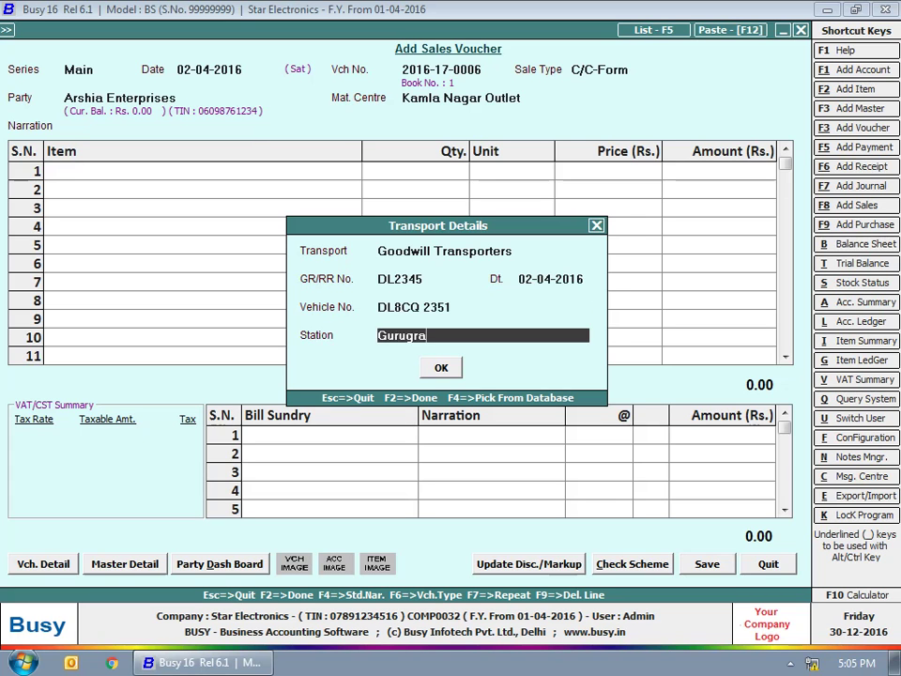
pyautogui.press('Return')
# - Add 5 Pcs. of Whirpool Washing Machine at Rs. 25,000 to the sixth voucher
pyautogui.write('w')
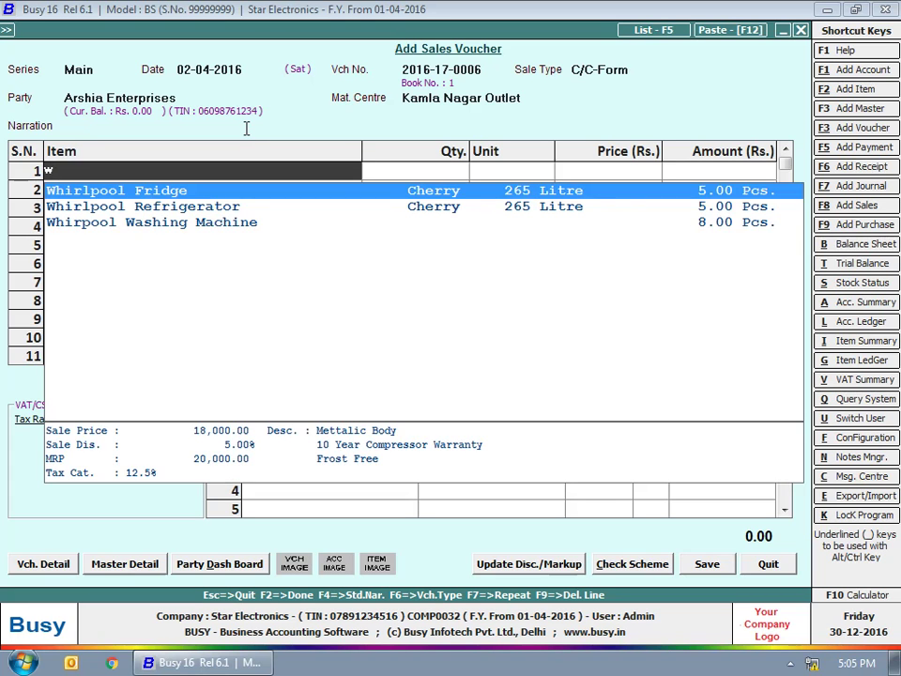
pyautogui.press('Down')
pyautogui.press('Down')
pyautogui.press('Return')
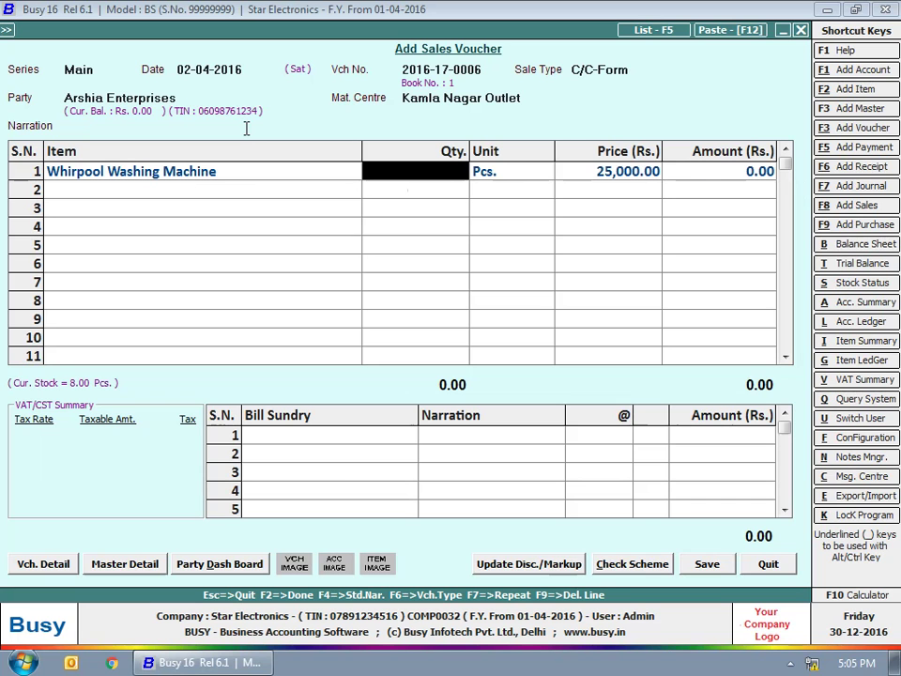
pyautogui.write('5')
pyautogui.press('Return')
pyautogui.press('Return')
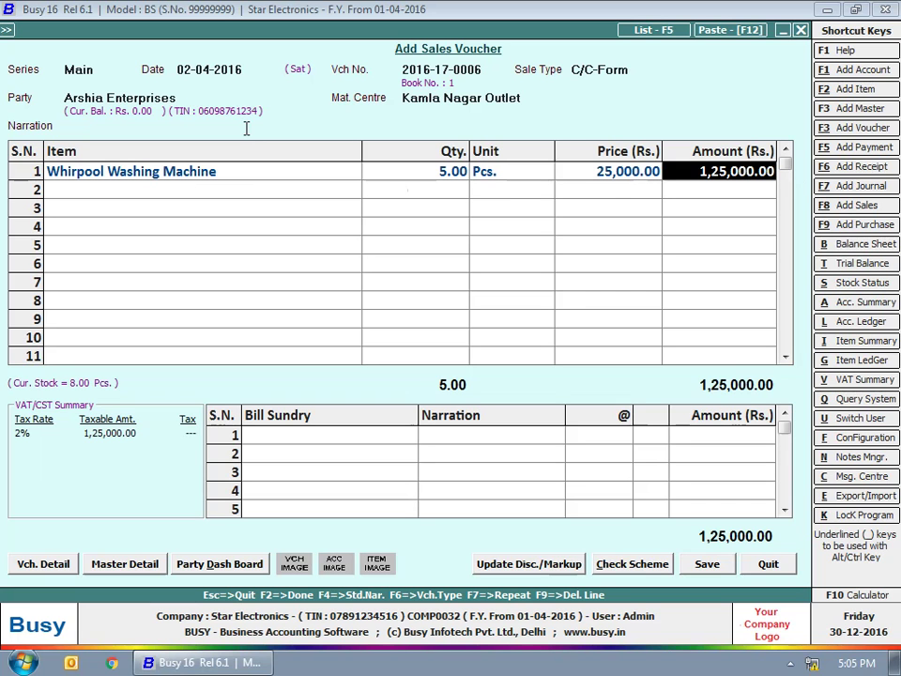
pyautogui.press('Return')
# - Add 2 Pcs. of Sony Bravia 32''inch at Rs. 30,000 as the second item
pyautogui.press('Return')
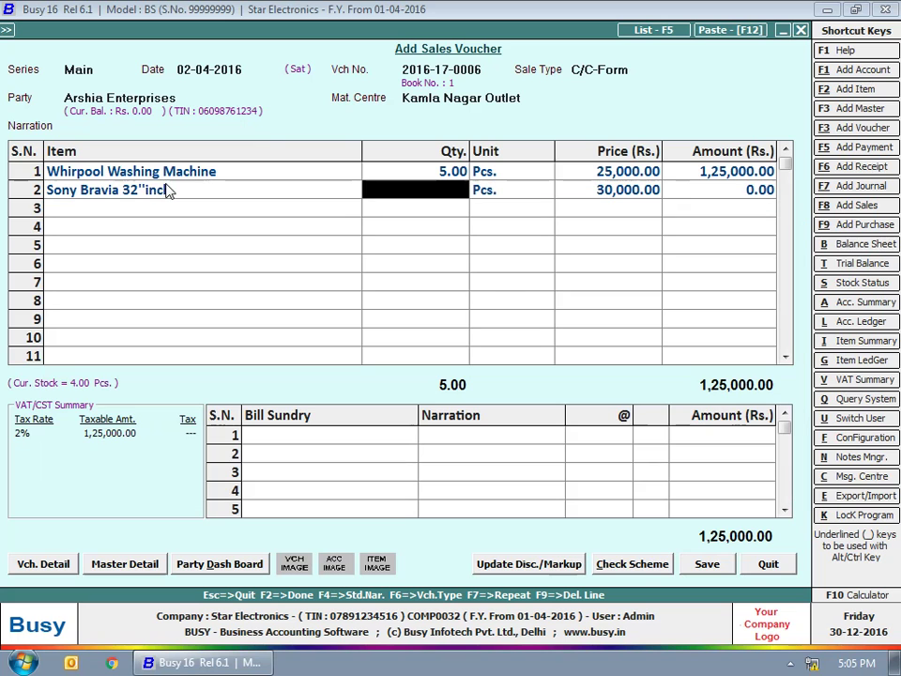
pyautogui.write('2')
pyautogui.press('Return')
pyautogui.press('Return')
pyautogui.press('Return')
pyautogui.press('Return')
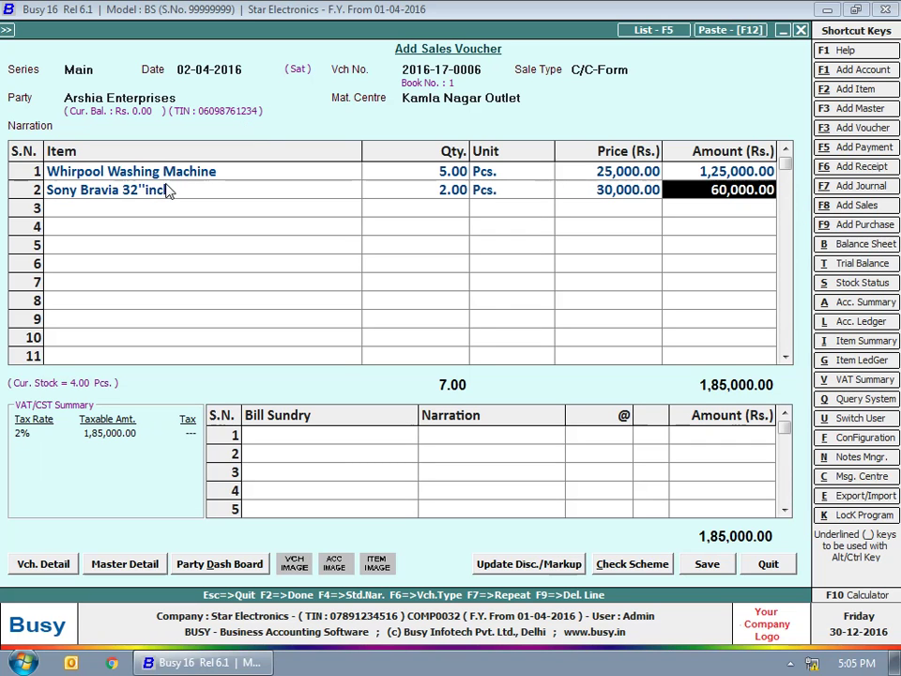
# - Add the CST bill sundry to the sixth voucher at 2%
pyautogui.write('cst')
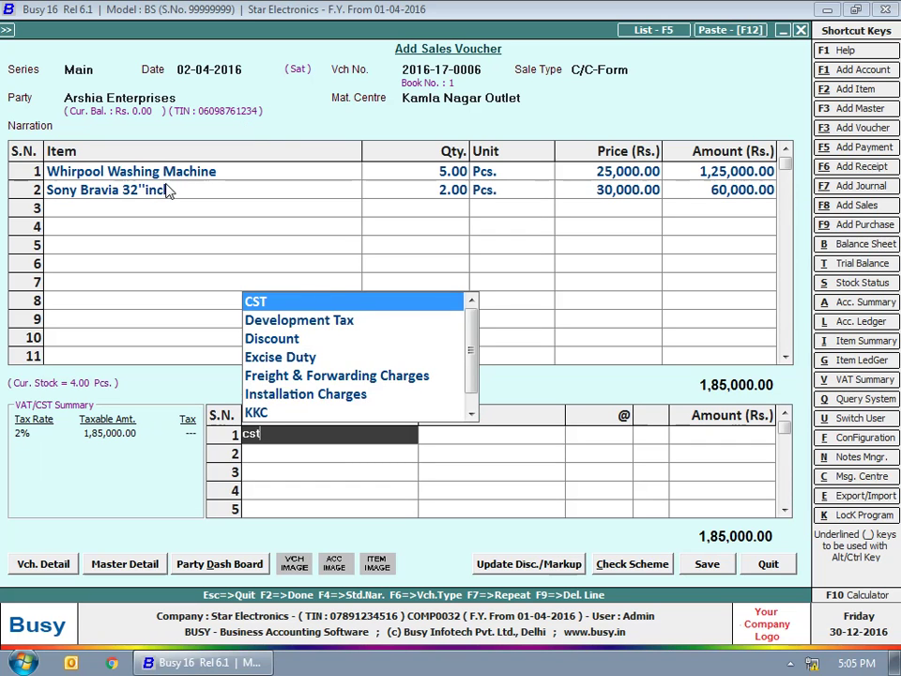
pyautogui.press('Return')
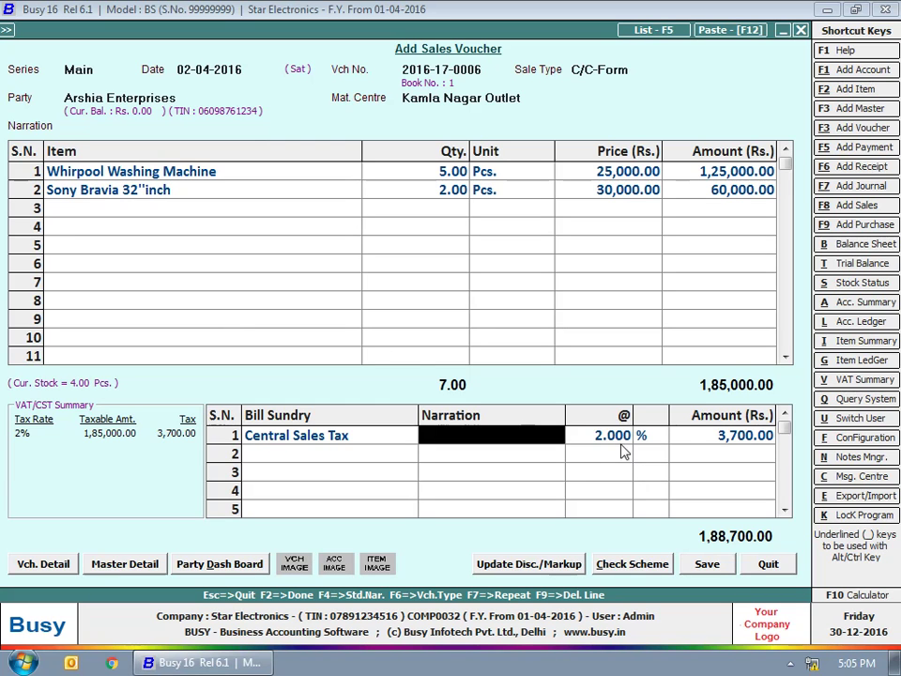
pyautogui.press('Return')
pyautogui.click(699, 436)
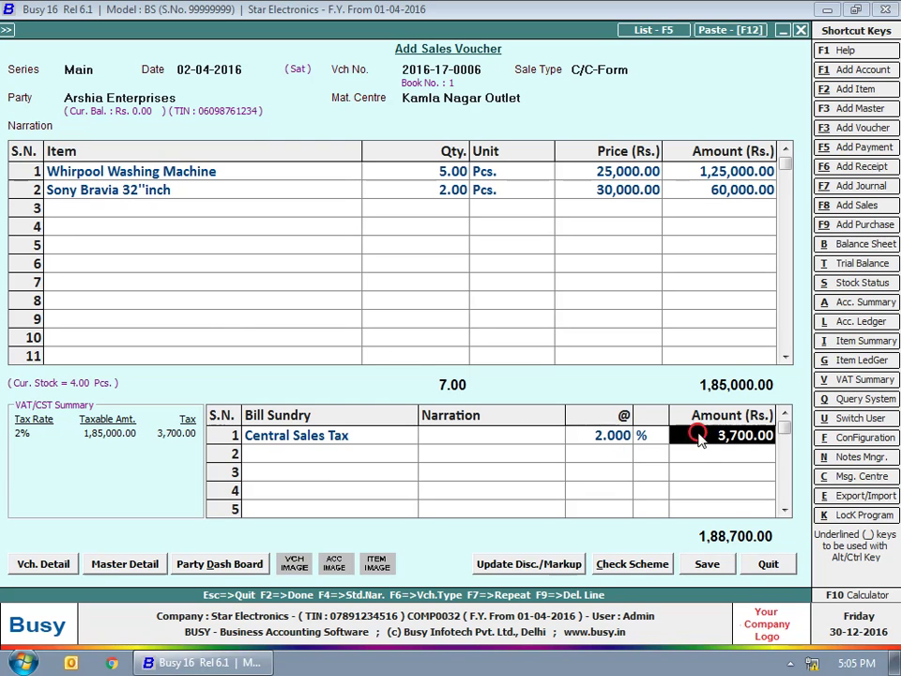
# - Save the sixth voucher, accepting the sales tax reporting details with 7.00 Pcs. and a Form C receivable of 1,88,700.00, and decline printing
pyautogui.click(719, 569)
pyautogui.press('Return')
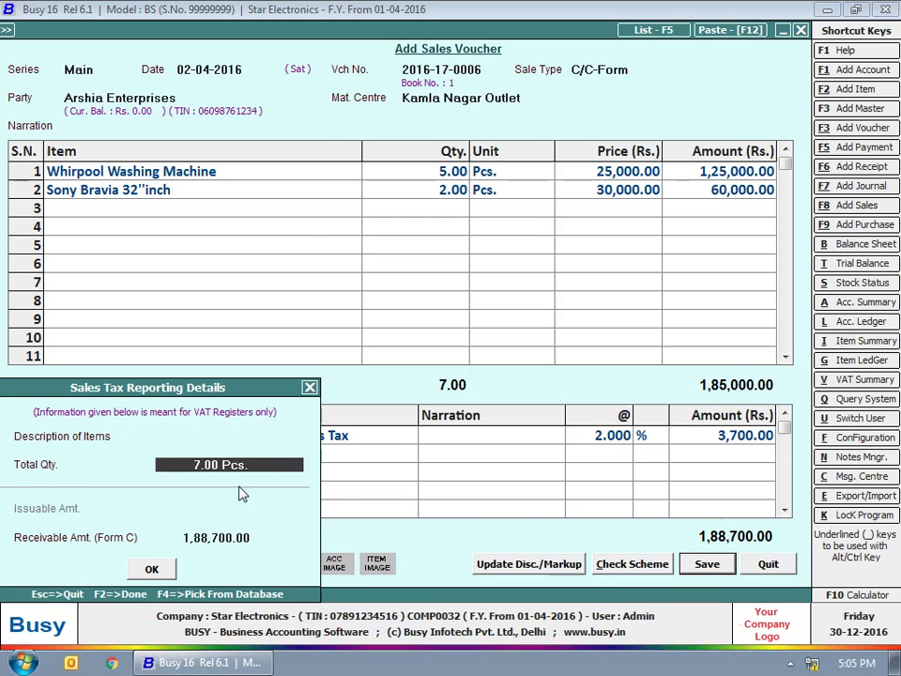
pyautogui.press('Return')
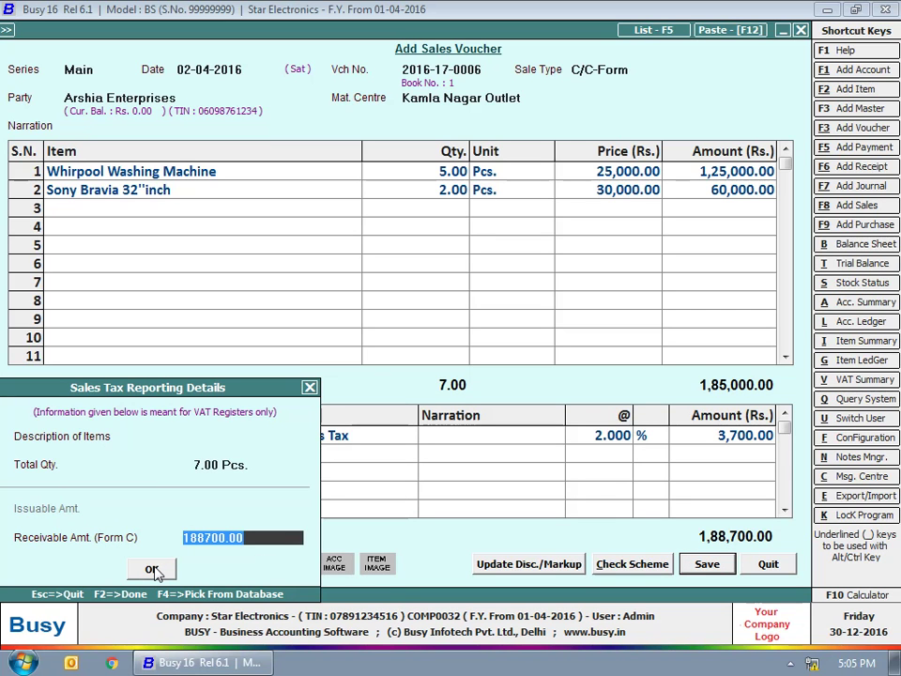
pyautogui.click(152, 570)
pyautogui.click(496, 563)
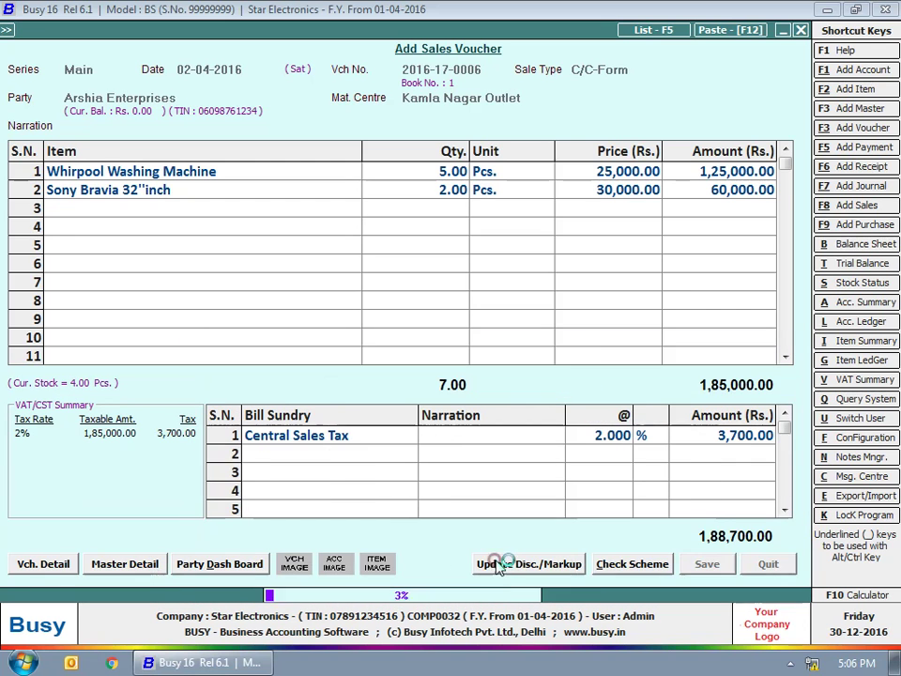
pyautogui.click(557, 371)
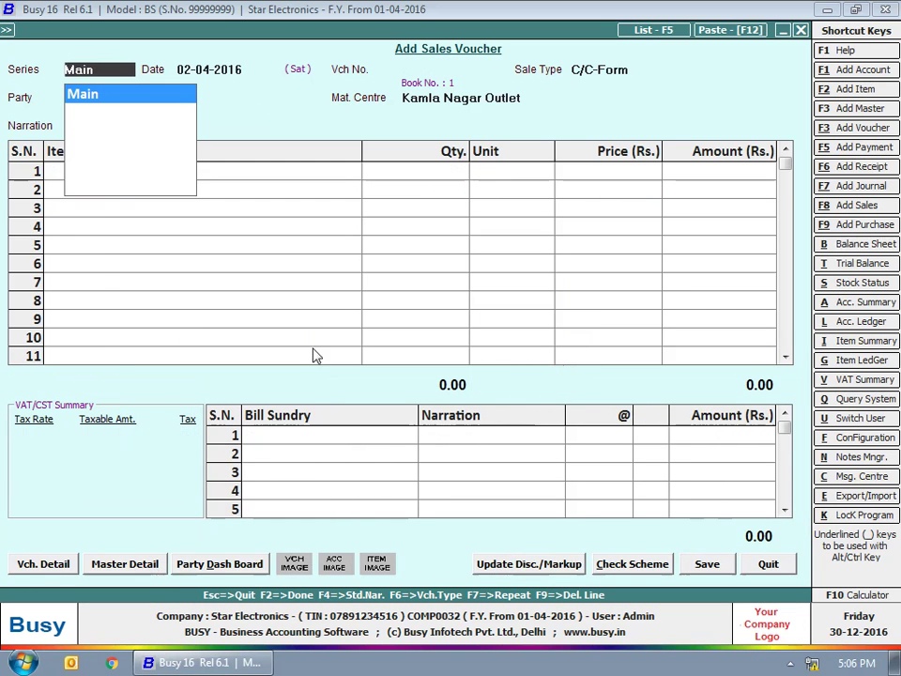
pyautogui.press('Return')
pyautogui.press('Return')
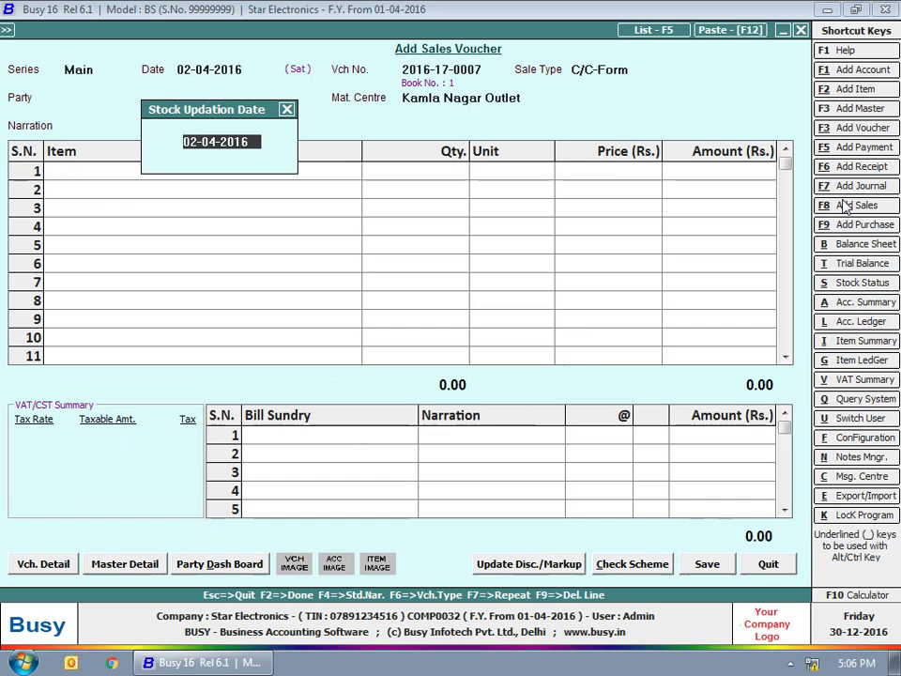
pyautogui.press('Return')
pyautogui.write('va')
pyautogui.press('Return')
pyautogui.write('cash')
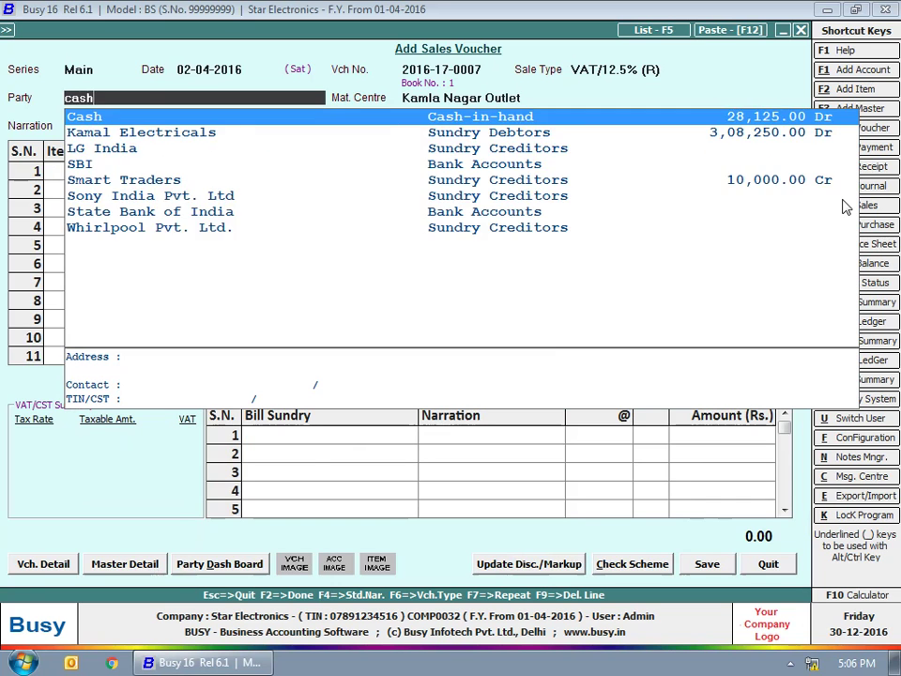
pyautogui.press('Return')
pyautogui.press('Return')
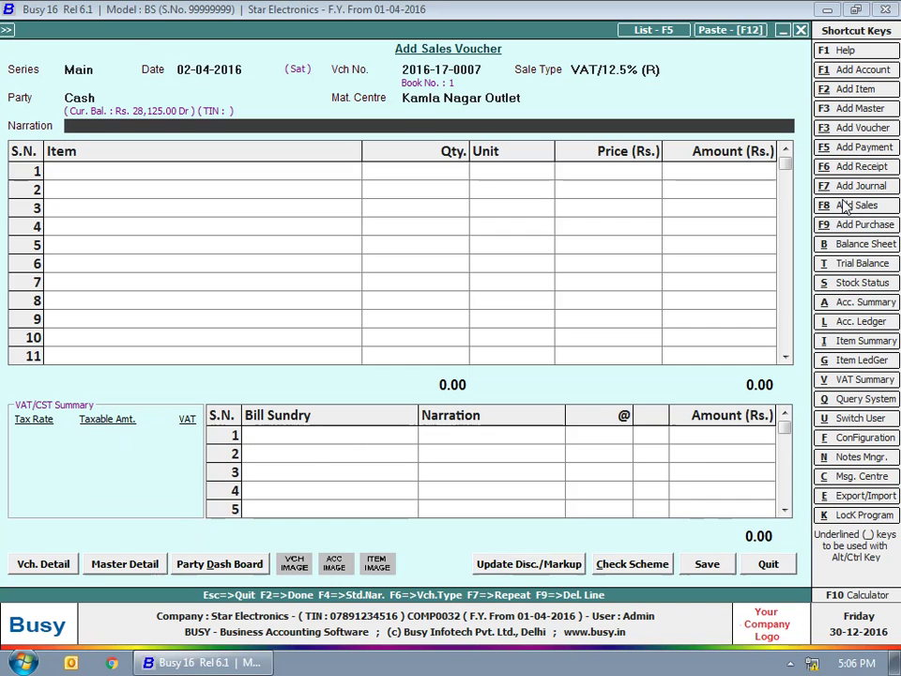
pyautogui.press('F4')
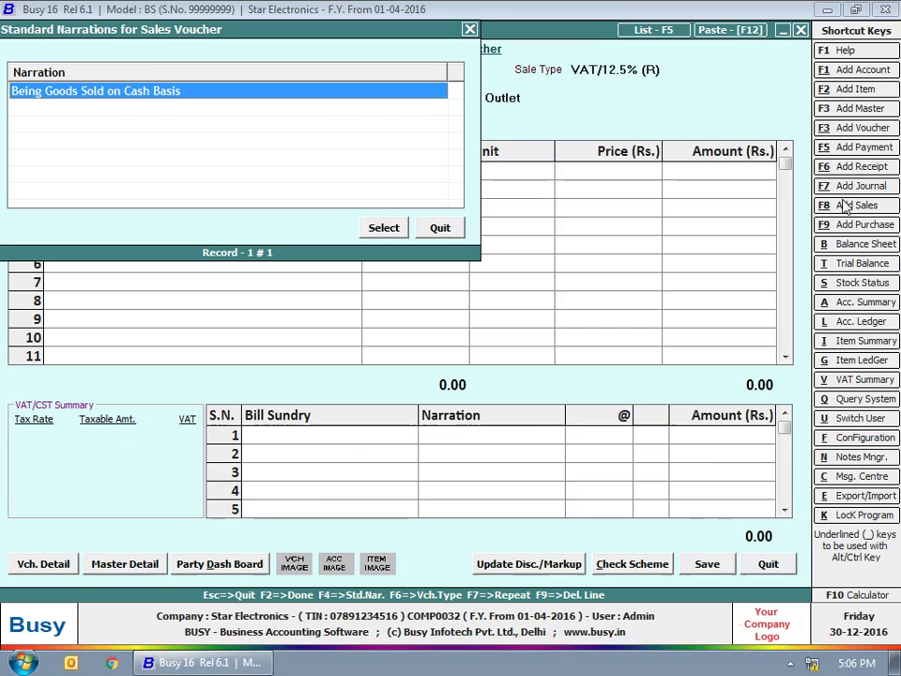
pyautogui.press('Return')
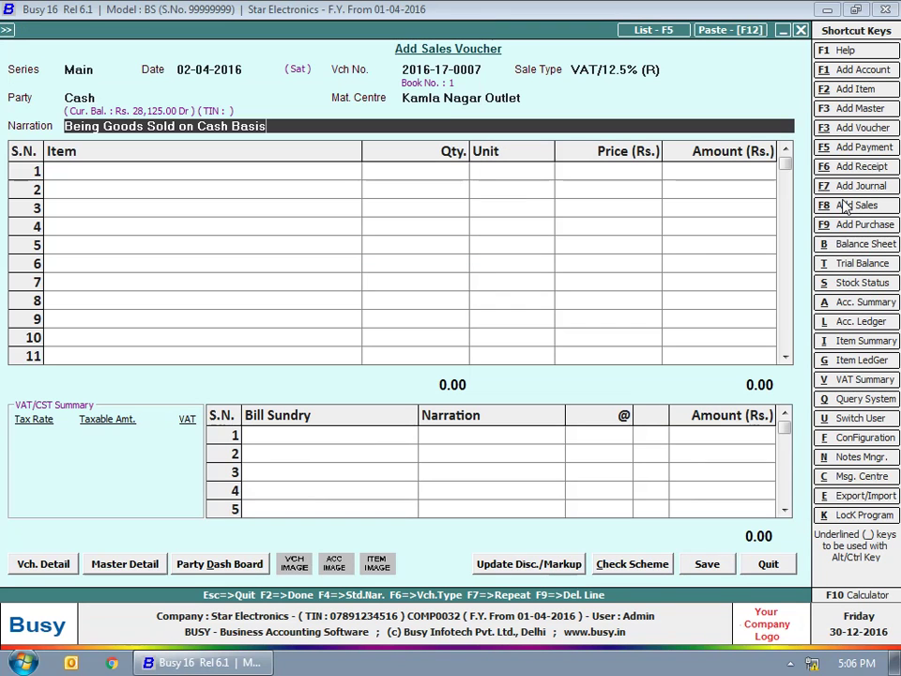
pyautogui.moveTo(66, 126); pyautogui.dragTo(344, 134)
pyautogui.click(762, 564)
# - Start the seventh sales voucher in series Main, dated 02-04-2016, with sale type VAT/12.5% (T)
pyautogui.press('Return')
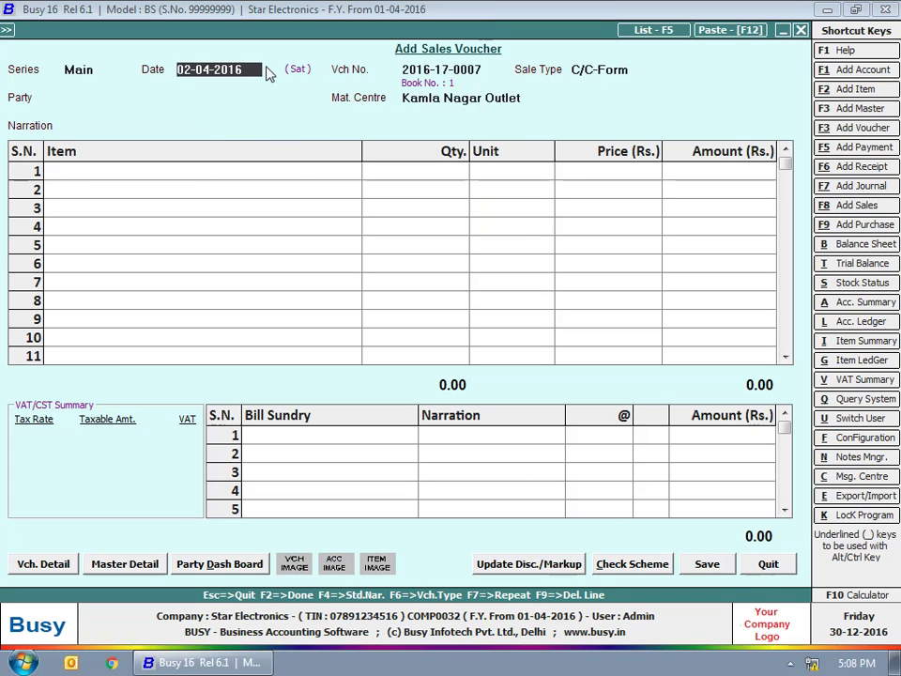
pyautogui.press('Return')
pyautogui.press('Return')
pyautogui.press('Down')
pyautogui.press('Down')
pyautogui.press('Down')
pyautogui.press('Down')
pyautogui.press('Down')
pyautogui.press('Down')
pyautogui.press('Down')
pyautogui.press('Return')
# - Choose Bright Electricals as the seventh voucher's party, keep Kamla Nagar Outlet as the material centre and leave the narration empty
pyautogui.write('br')
pyautogui.press('Return')
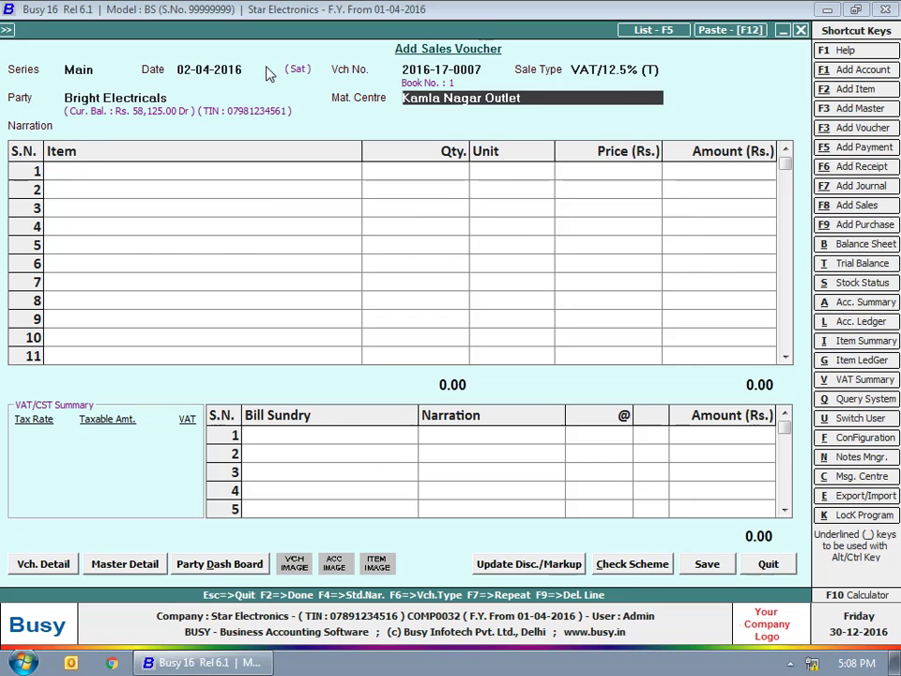
pyautogui.press('Return')
pyautogui.press('Return')
# - Add 1 Pcs. of LG Air Conditioner 1.5 Ton at Rs. 35,000
pyautogui.write('lg')
pyautogui.press('Down')
pyautogui.press('Return')
pyautogui.write('1')
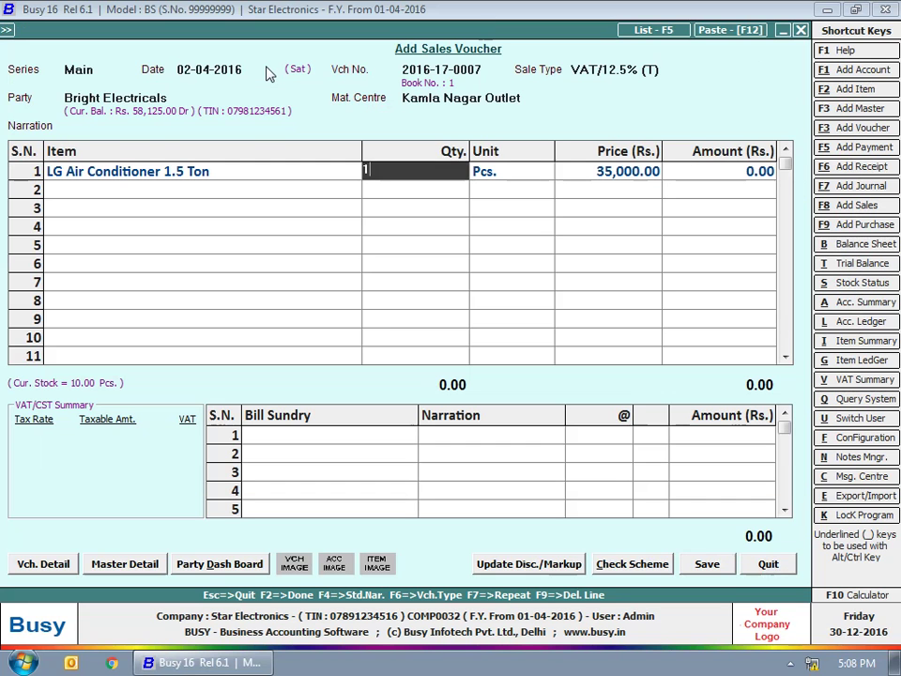
pyautogui.press('Return')
pyautogui.press('Return')
pyautogui.press('Return')
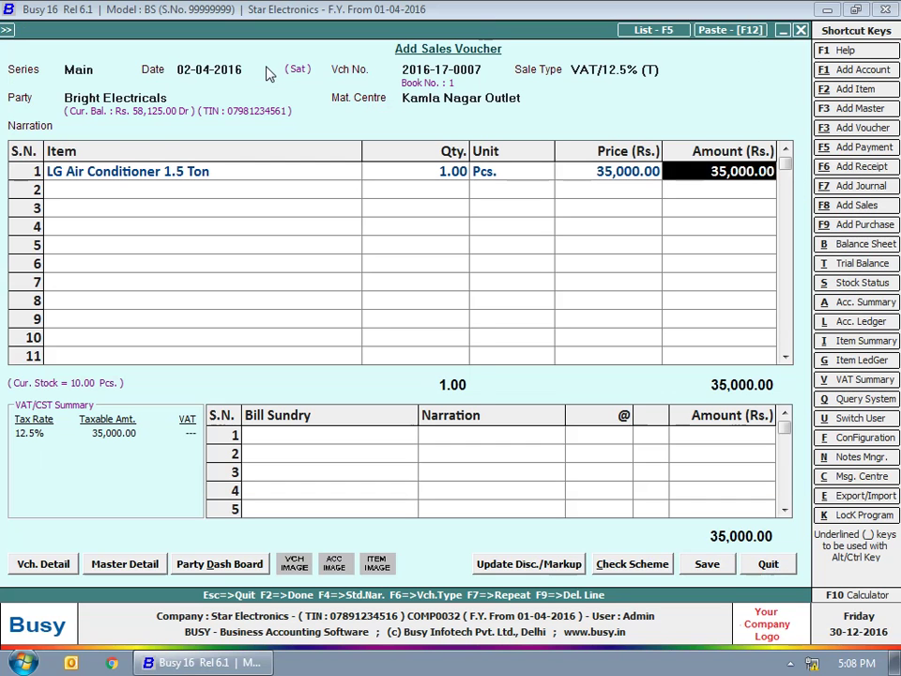
pyautogui.press('Return')
# - Finish the item list and add the VAT bill sundry at 12.5%
pyautogui.press('Return')
pyautogui.write('vat')
pyautogui.press('Return')
pyautogui.press('Return')
pyautogui.press('Return')
pyautogui.press('Return')
# - Add the Installation Charges bill sundry at Rs. 500 per piece
pyautogui.write('insta')
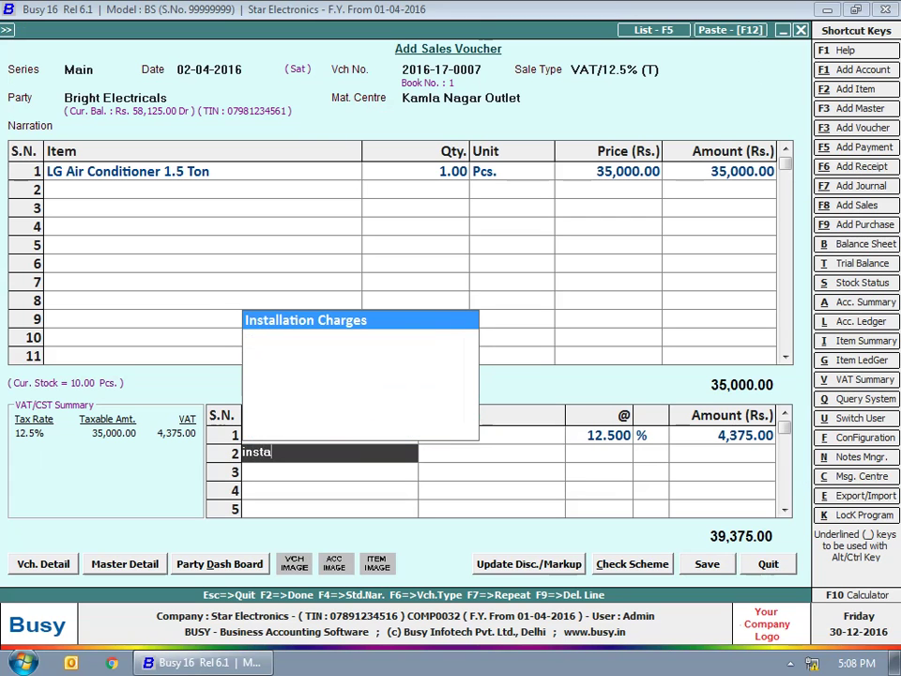
pyautogui.press('Return')
pyautogui.press('Return')
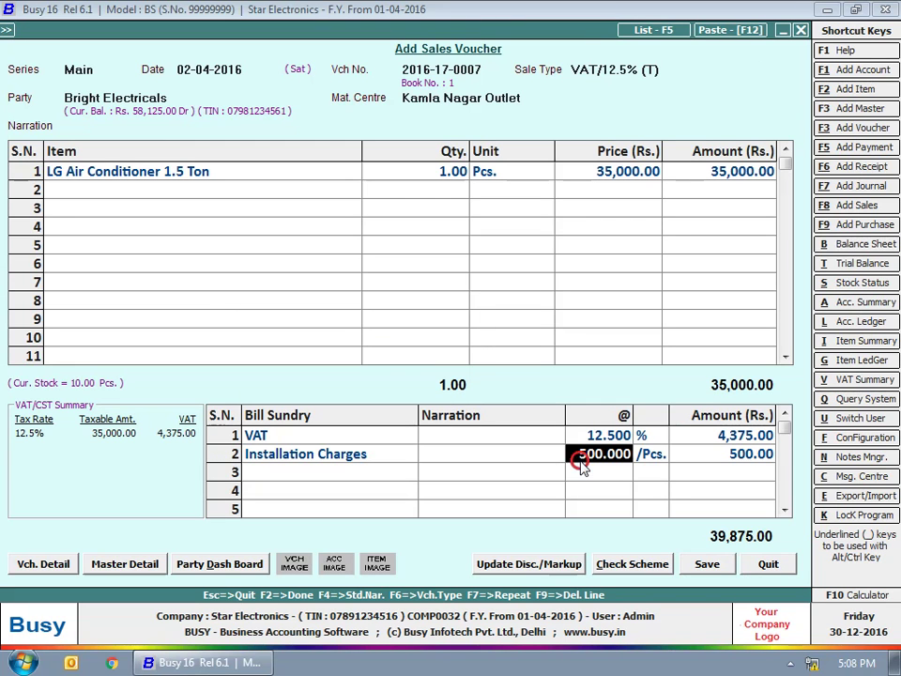
pyautogui.press('Return')
pyautogui.press('Return')
# - Save the seventh voucher, decline printing the invoice and leave sales voucher entry
pyautogui.click(707, 563)
pyautogui.click(497, 561)
pyautogui.press('n')
pyautogui.press('Escape')
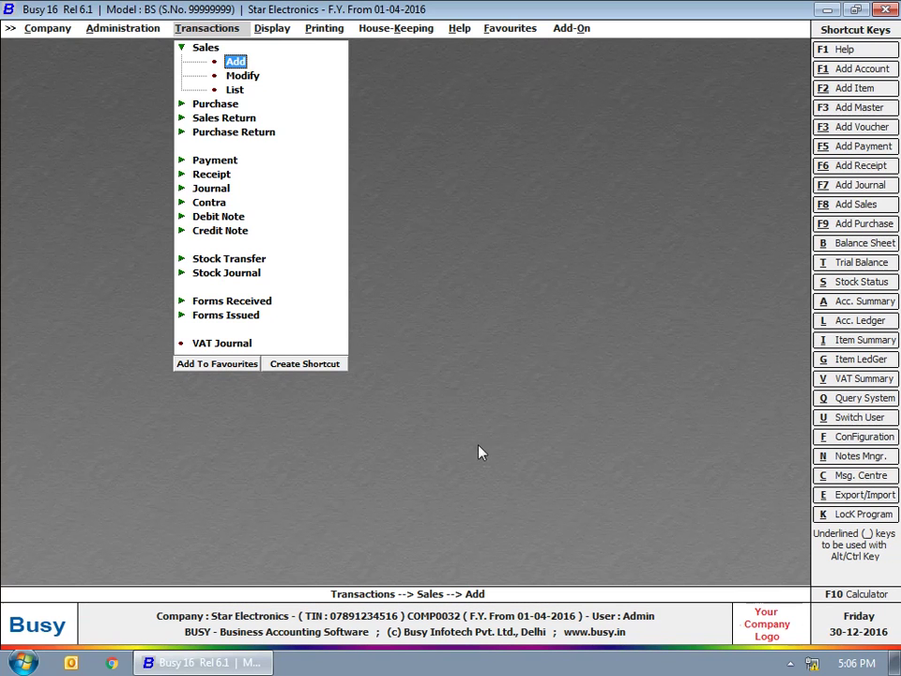
# - Open the C/C-Form sales voucher dated 02-04-2016 for modification and close it without changes
pyautogui.click(244, 77)
pyautogui.press('Return')
pyautogui.press('Return')
pyautogui.press('Return')
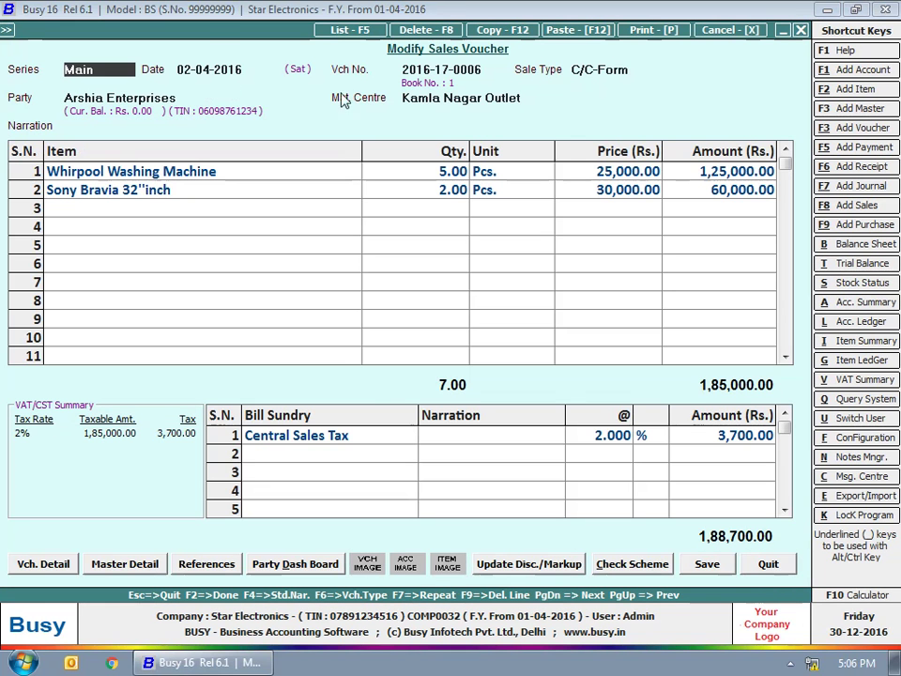
pyautogui.press('Escape')
pyautogui.press('Escape')
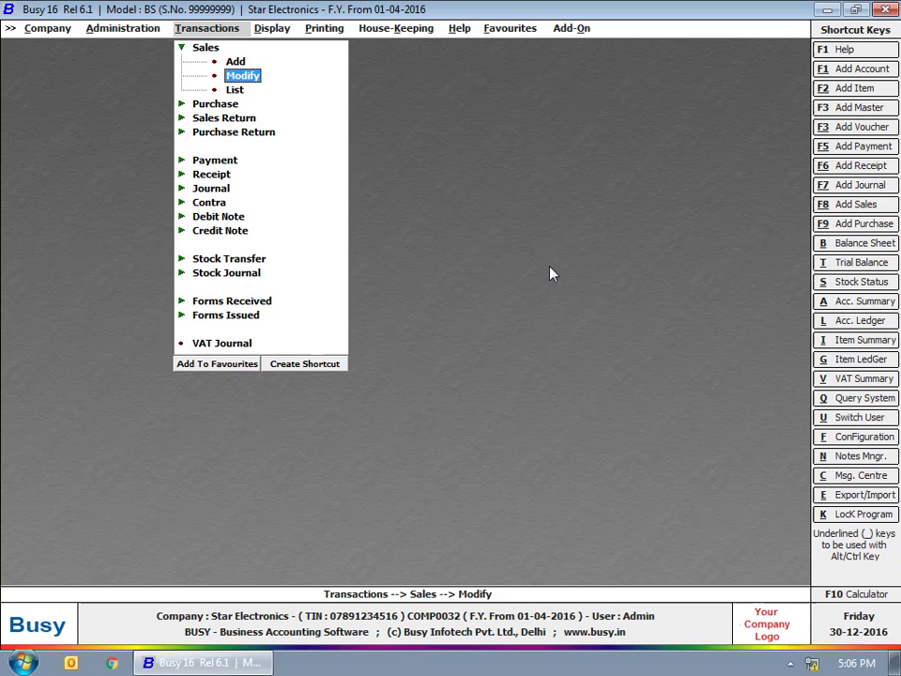
# - View the list of sales vouchers for all series from 01-04-2016 to 02-04-2016 with the default display options and close it
pyautogui.click(234, 90)
pyautogui.click(413, 366)
pyautogui.press('Return')
pyautogui.press('Return')
pyautogui.press('Return')
pyautogui.press('Return')
pyautogui.press('Return')
pyautogui.press('Return')
pyautogui.press('Return')
pyautogui.press('Return')
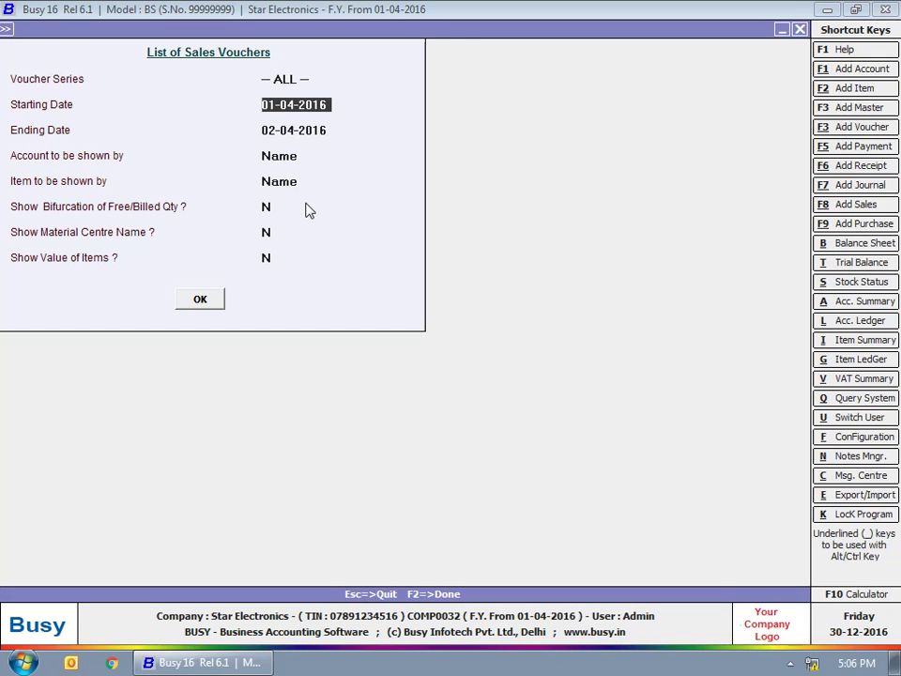
pyautogui.press('Return')
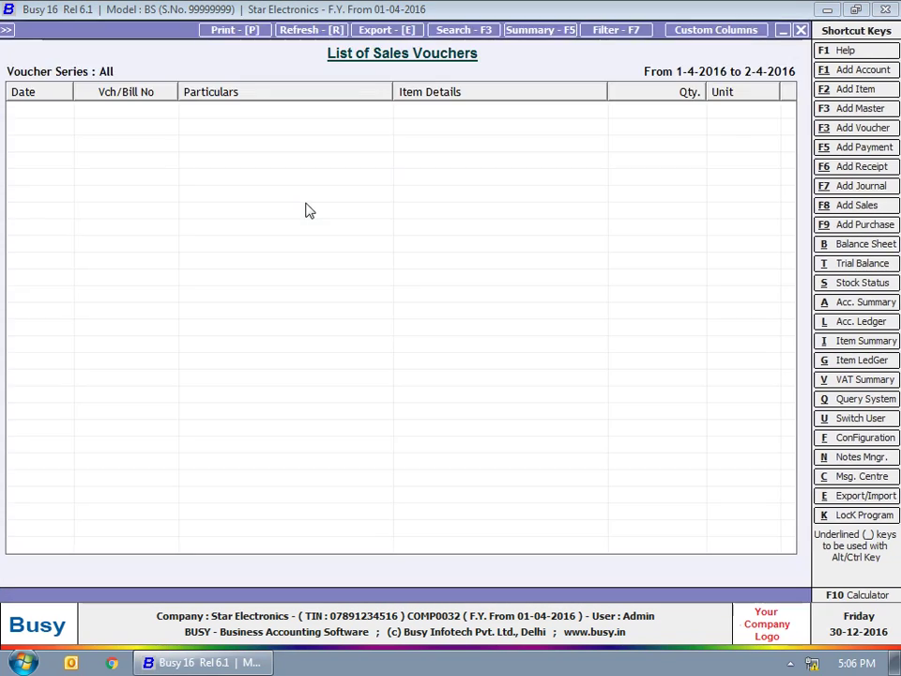
pyautogui.press('Escape')
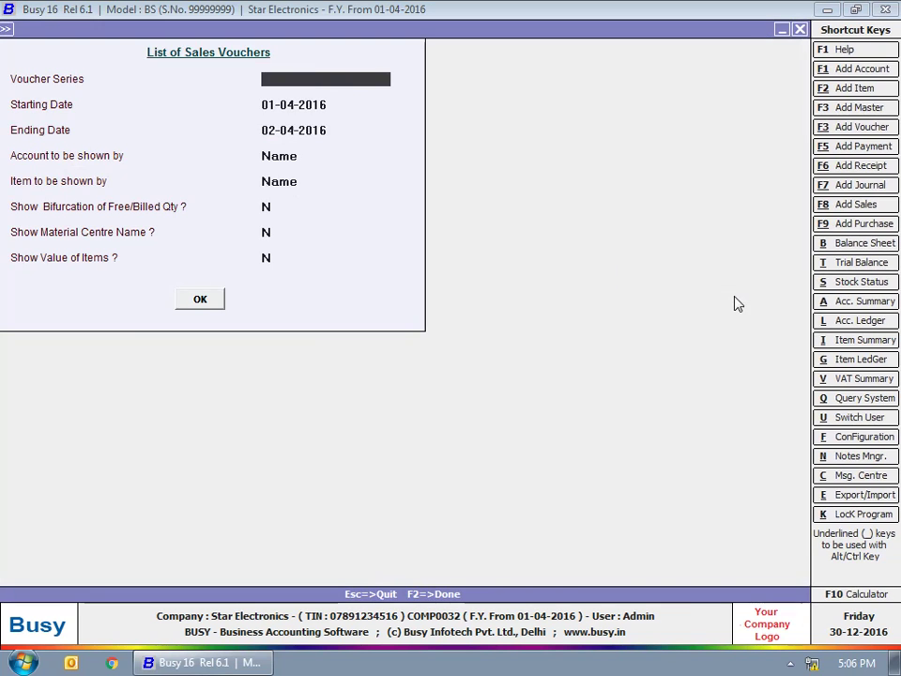
pyautogui.press('Escape')
pyautogui.press('Escape')
# - Start a new sales return voucher in series Main dated 05-04-2016
pyautogui.click(233, 76)
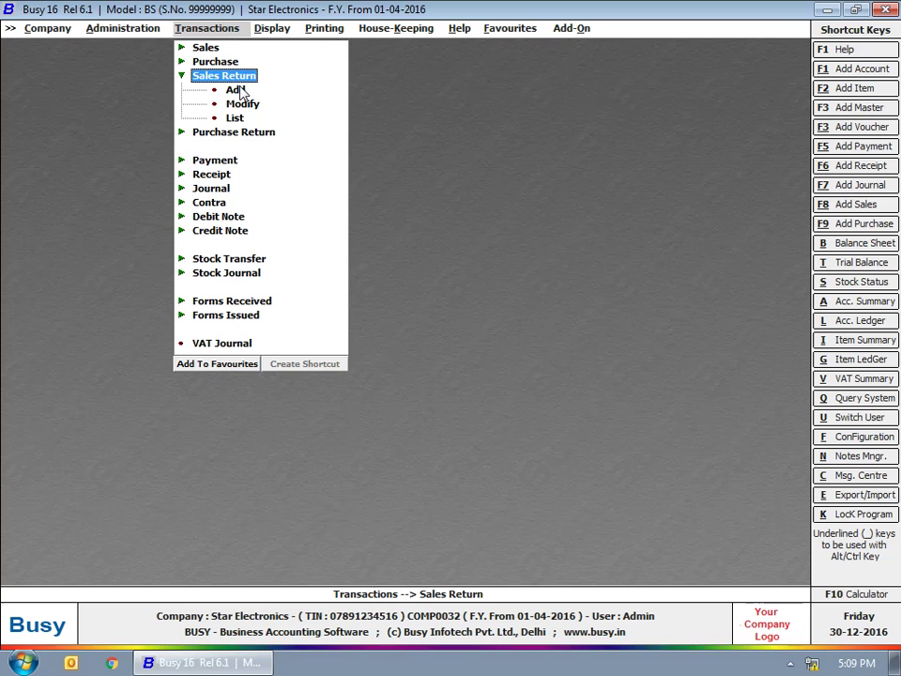
pyautogui.click(235, 90)
pyautogui.press('Return')
pyautogui.write('5-04')
pyautogui.press('Return')
pyautogui.press('Return')
# - Set the sales return's sale type to VAT/12.5% (T) and choose Bright Electricals as the party
pyautogui.write('vat')
pyautogui.press('Down')
pyautogui.press('Down')
pyautogui.press('Down')
pyautogui.press('Down')
pyautogui.press('Down')
pyautogui.press('Return')
pyautogui.write('bri')
pyautogui.press('Return')
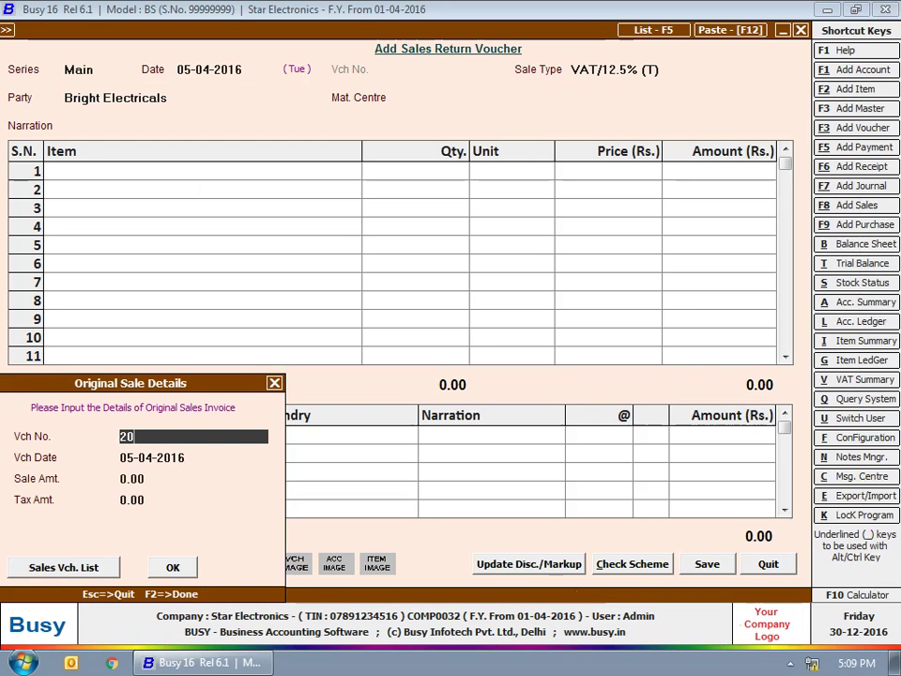
pyautogui.write('2016-17-000')
pyautogui.press('Return')
pyautogui.press('Return')
pyautogui.press('Return')
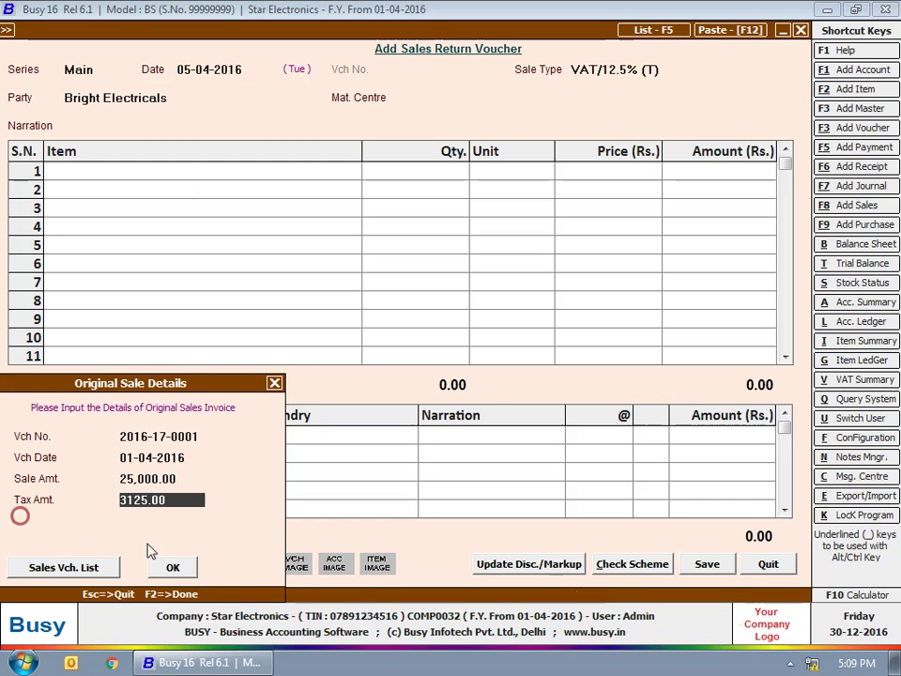
pyautogui.click(77, 569)
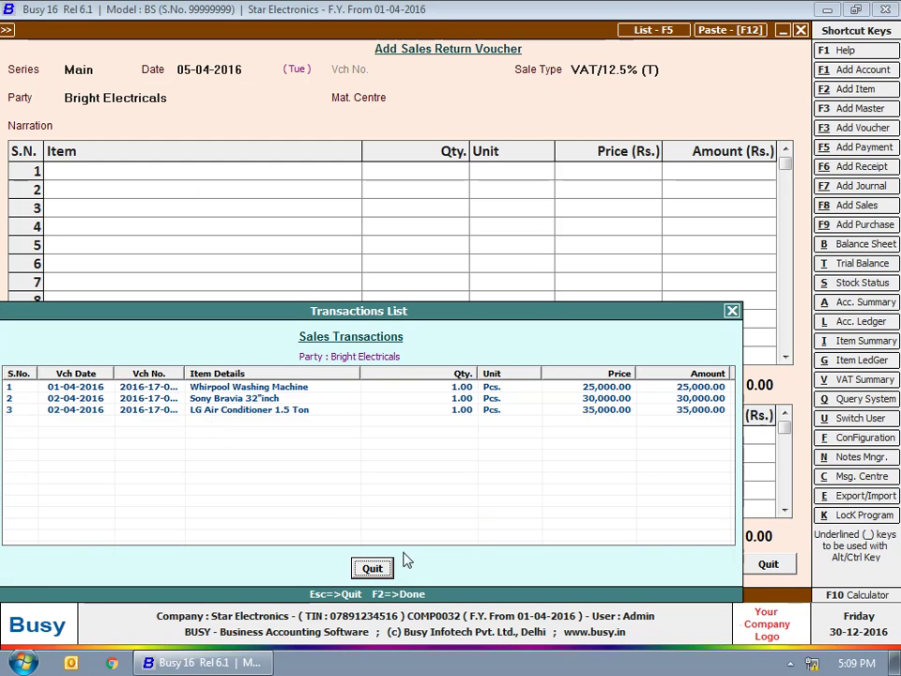
pyautogui.click(372, 568)
pyautogui.click(176, 567)
# - Set the sales return's material centre to Kamla Nagar Outlet and add 1 piece of Whirpool Washing Machine at 25,000.00
pyautogui.press('Return')
pyautogui.press('Return')
pyautogui.press('Return')
pyautogui.write('1')
pyautogui.press('Return')
pyautogui.press('Return')
pyautogui.press('Return')
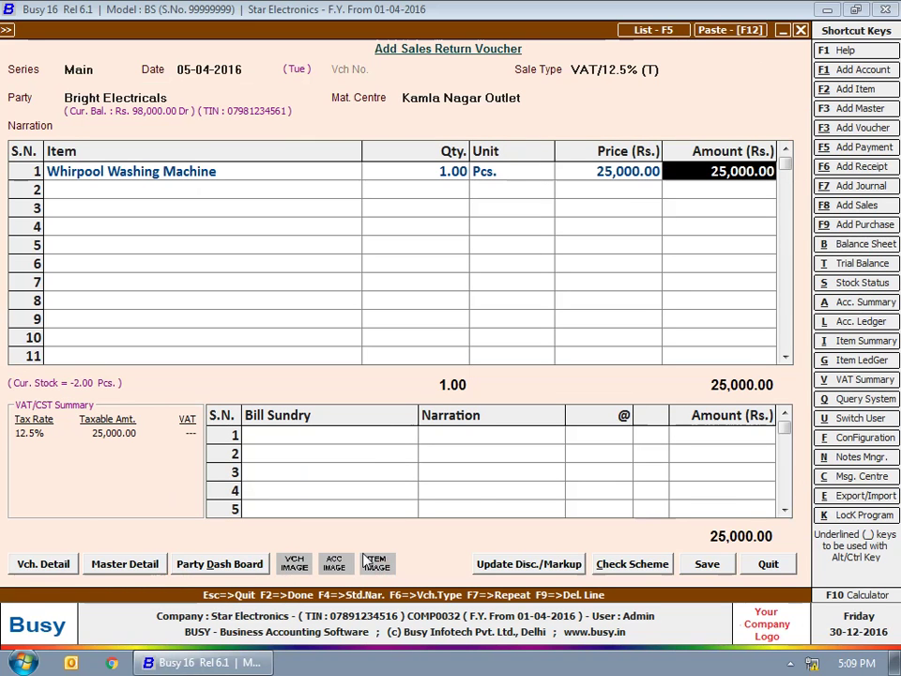
pyautogui.press('Return')
# - Add the VAT bill sundry at 12.5% to the sales return and proceed to the bill-by-bill adjustment
pyautogui.press('Return')
pyautogui.write('vat')
pyautogui.press('Return')
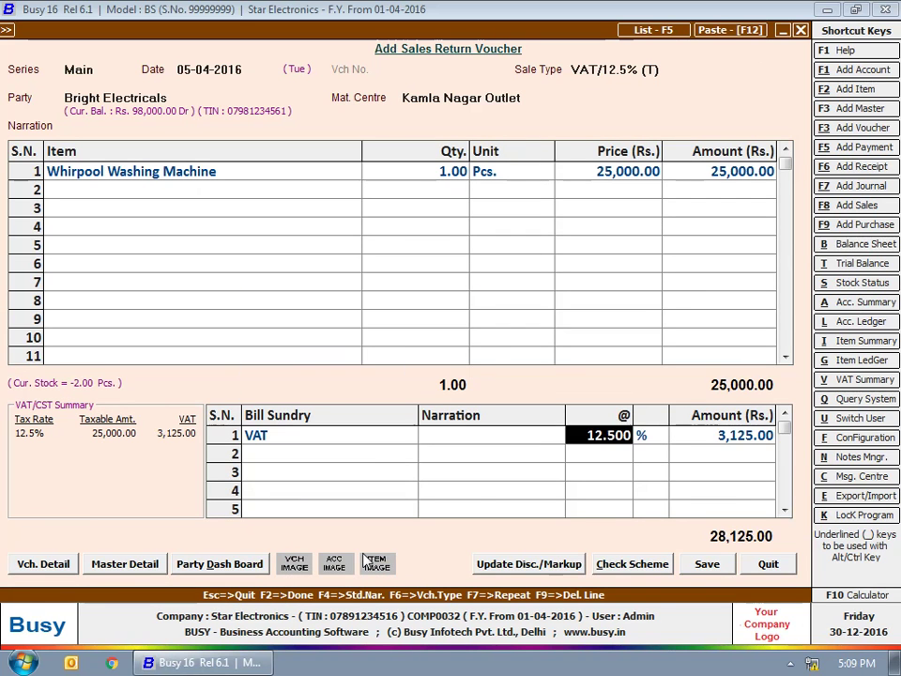
pyautogui.press('Return')
pyautogui.press('Return')
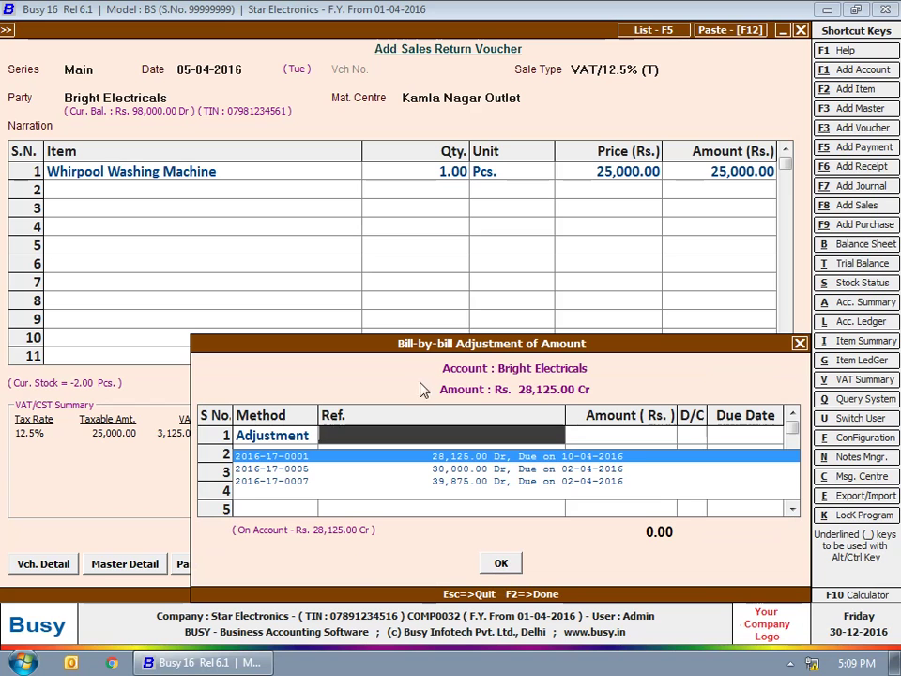
pyautogui.press('Return')
pyautogui.press('Return')
pyautogui.press('Return')
pyautogui.press('Return')
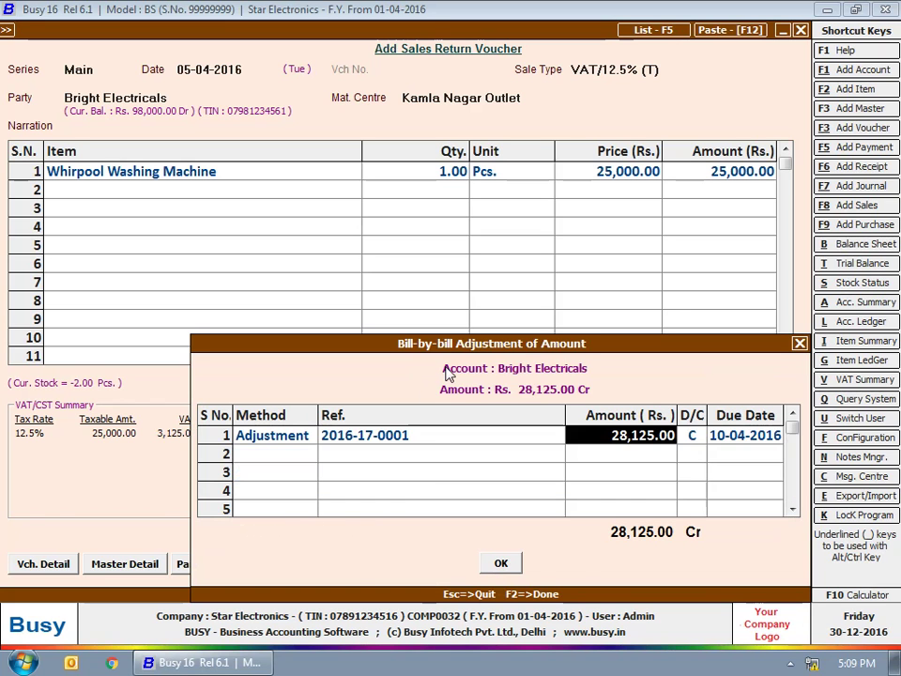
pyautogui.press('Return')
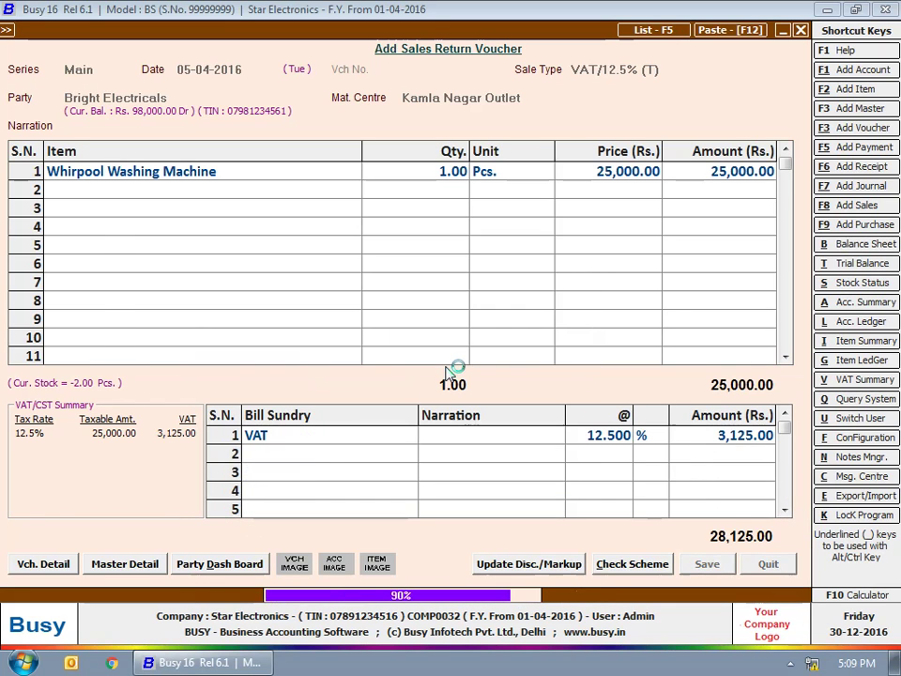
pyautogui.press('Escape')
pyautogui.press('Escape')
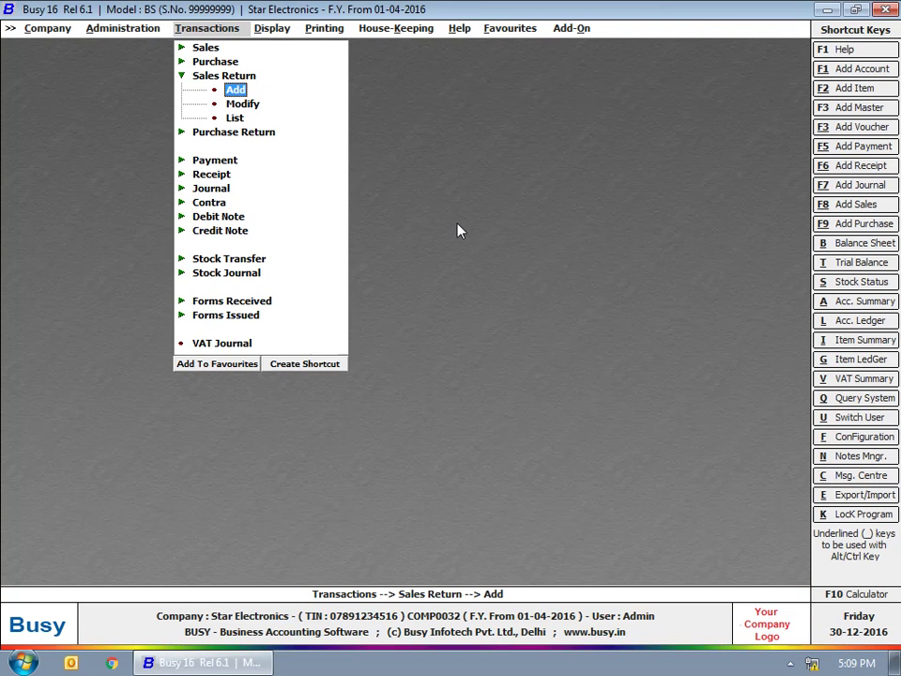
pyautogui.press('Escape')
# - Start a new purchase voucher in series Main dated 10-04-2016 with voucher number 256
pyautogui.click(223, 63)
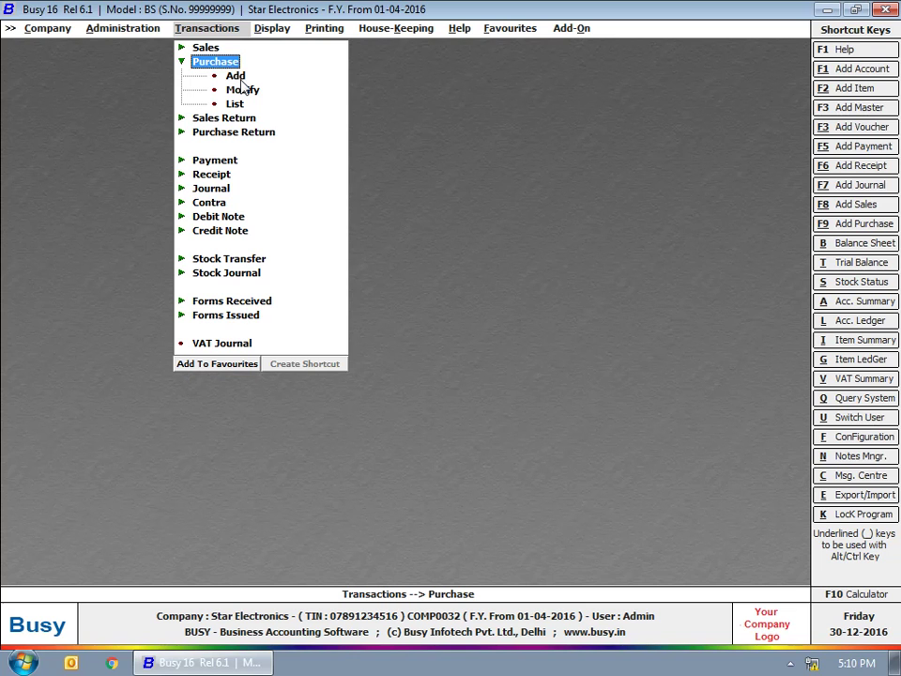
pyautogui.doubleClick(235, 75)
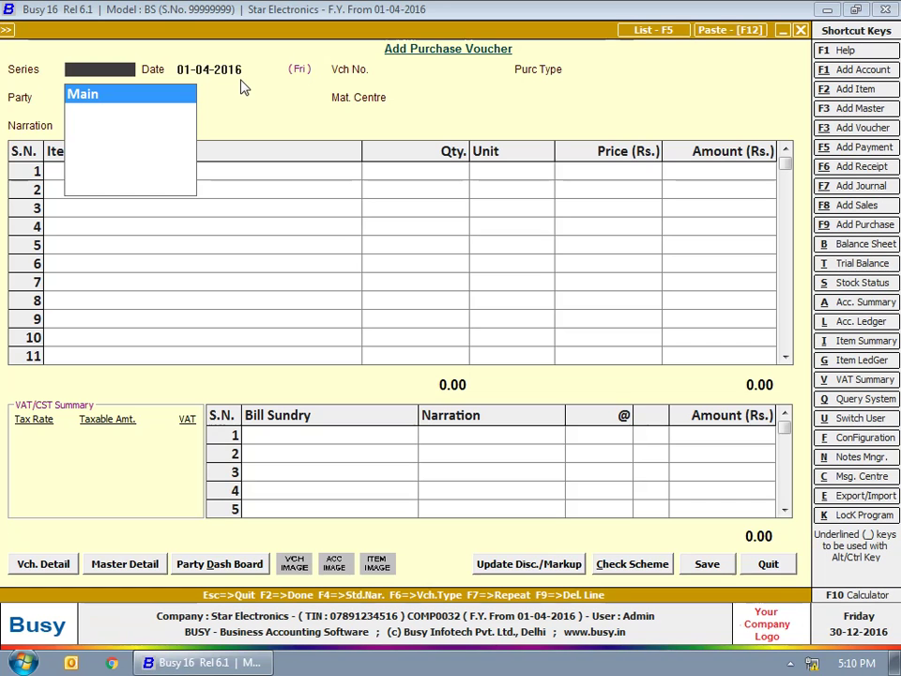
pyautogui.press('Return')
pyautogui.write('10-4')
pyautogui.press('Return')
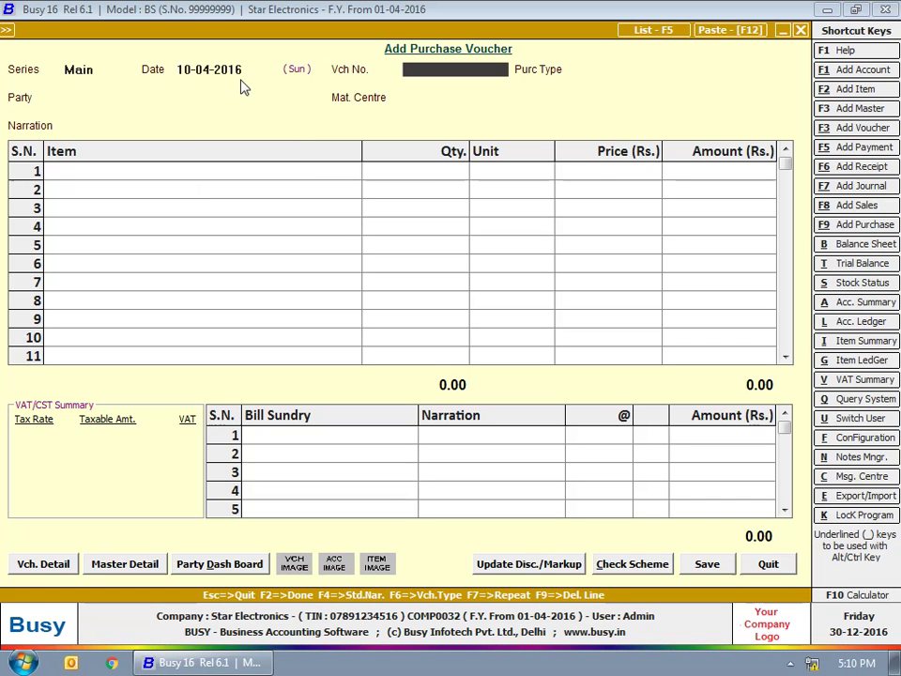
pyautogui.write('256')
pyautogui.press('Return')
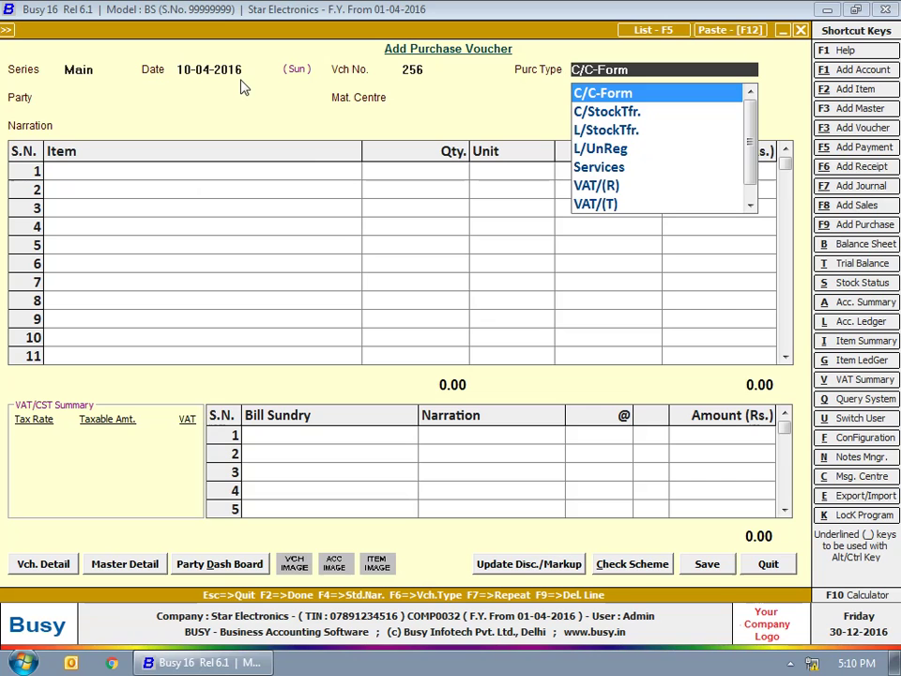
# - Set the purchase voucher's purchase type to VAT/12.5% (T)
pyautogui.write('vat')
pyautogui.press('Down')
pyautogui.press('Down')
pyautogui.press('Down')
pyautogui.press('Down')
pyautogui.press('Down')
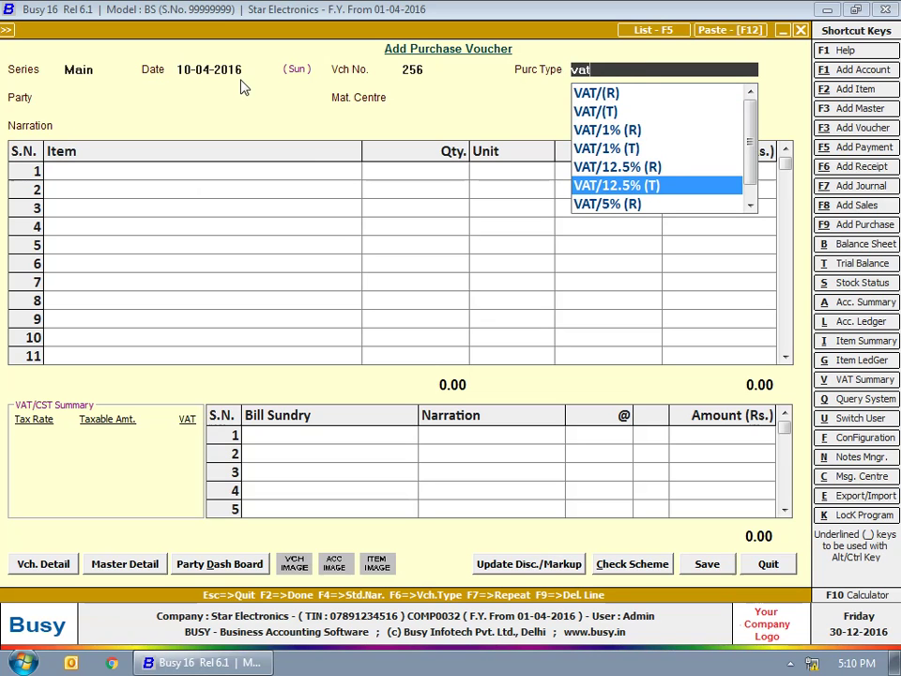
pyautogui.press('Return')
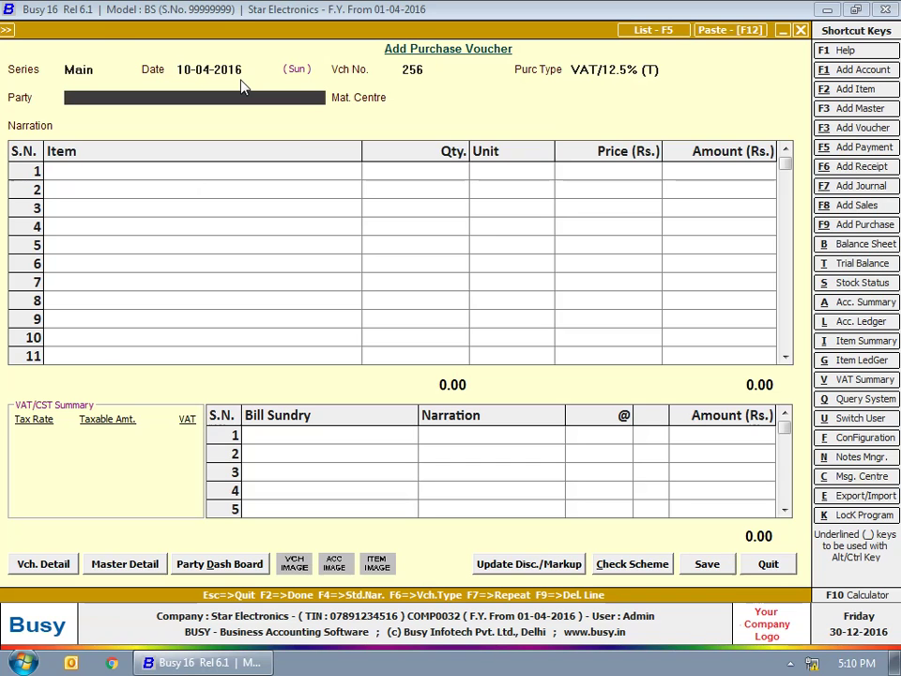
# - Choose LG India as the purchase party and Main Store as the material centre
pyautogui.write('lg')
pyautogui.press('Return')
pyautogui.write('ma')
pyautogui.press('Return')
pyautogui.press('Return')
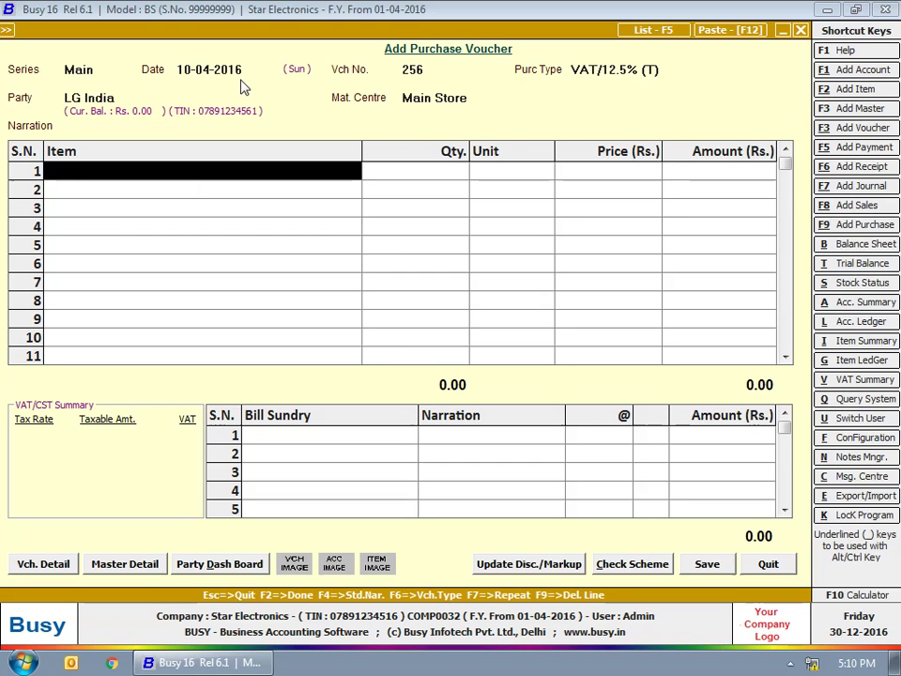
# - Add 20 pieces of LG Air Conditioner 1.5 Ton at 28,000.00 each to the purchase voucher
pyautogui.write('l')
pyautogui.press('Return')
pyautogui.write('20')
pyautogui.press('Return')
pyautogui.press('Return')
pyautogui.press('Return')
pyautogui.press('Return')
pyautogui.press('Return')
# - Add the VAT bill sundry to the purchase voucher and proceed to LG India's bill-by-bill adjustment
pyautogui.write('vat')
pyautogui.press('Return')
pyautogui.press('Return')
pyautogui.press('Return')
pyautogui.press('Return')
pyautogui.press('F2')
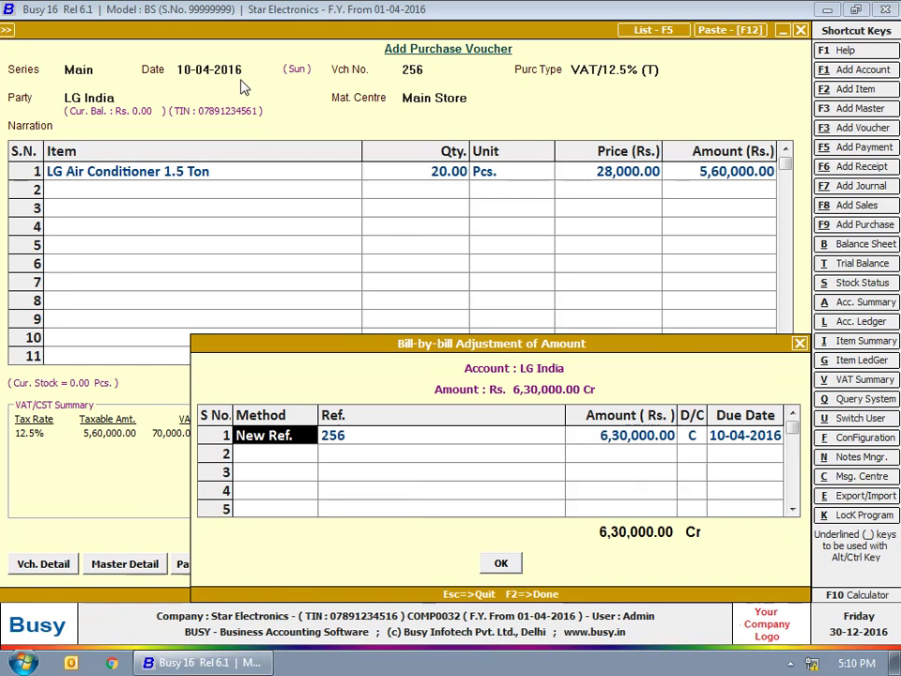
# - Accept the new reference 256 for 6,30,000.00, save the purchase voucher and close the form
pyautogui.press('F2')
pyautogui.press('Return')
pyautogui.press('Return')
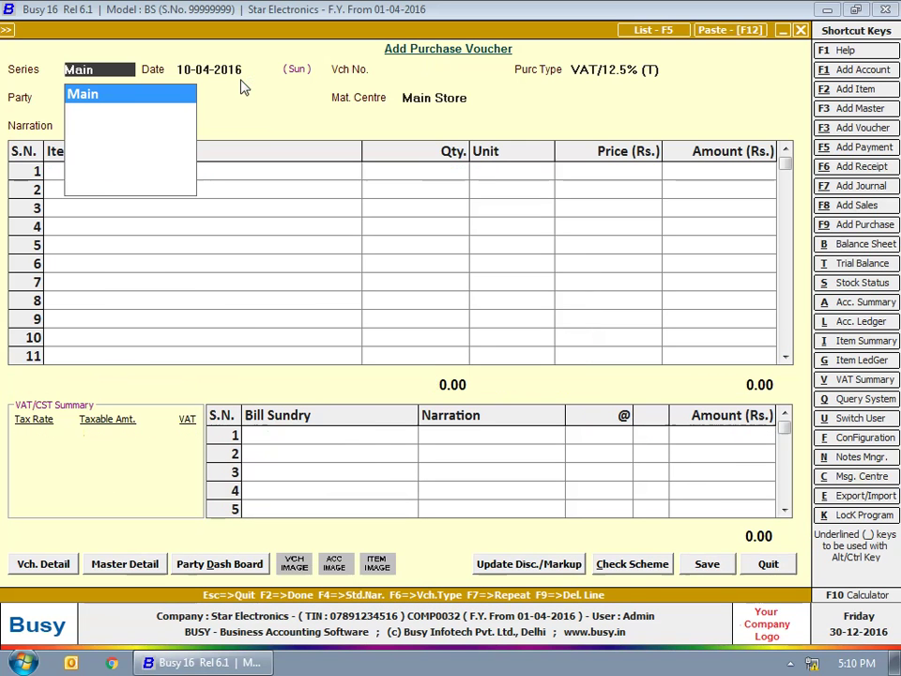
pyautogui.press('Escape')
pyautogui.press('Escape')
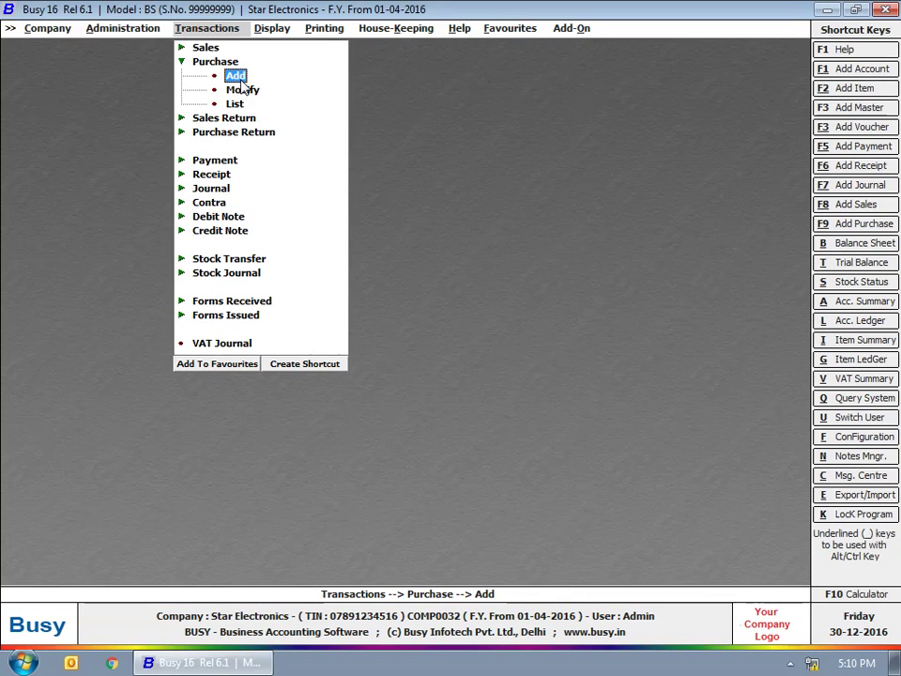
pyautogui.press('Escape')
# - Start a new purchase return voucher in series Main dated 15-04-2016
pyautogui.click(229, 91)
pyautogui.click(227, 103)
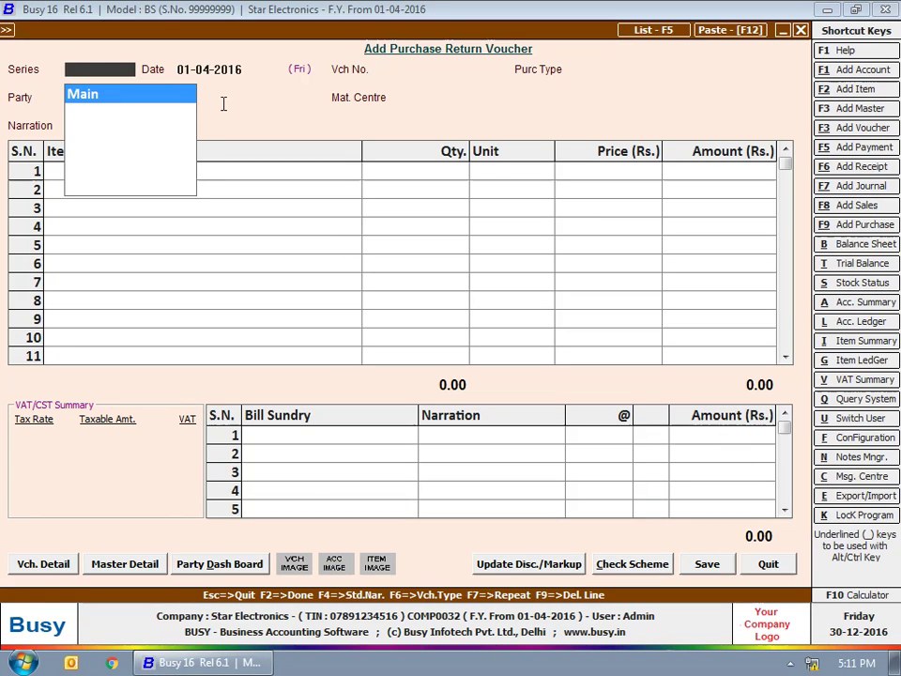
pyautogui.press('Return')
pyautogui.write('15')
pyautogui.press('Return')
pyautogui.press('Return')
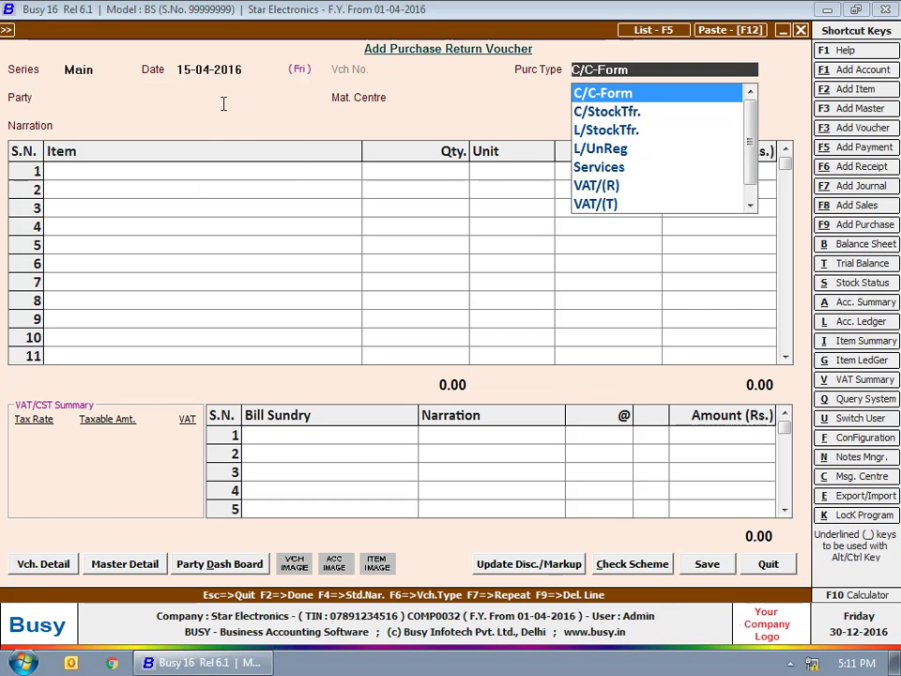
# - Set the purchase return's purchase type to VAT/12.5% (T) and choose LG India as the party
pyautogui.write('vat')
pyautogui.press('Down')
pyautogui.press('Down')
pyautogui.press('Down')
pyautogui.press('Down')
pyautogui.press('Down')
pyautogui.press('Down')
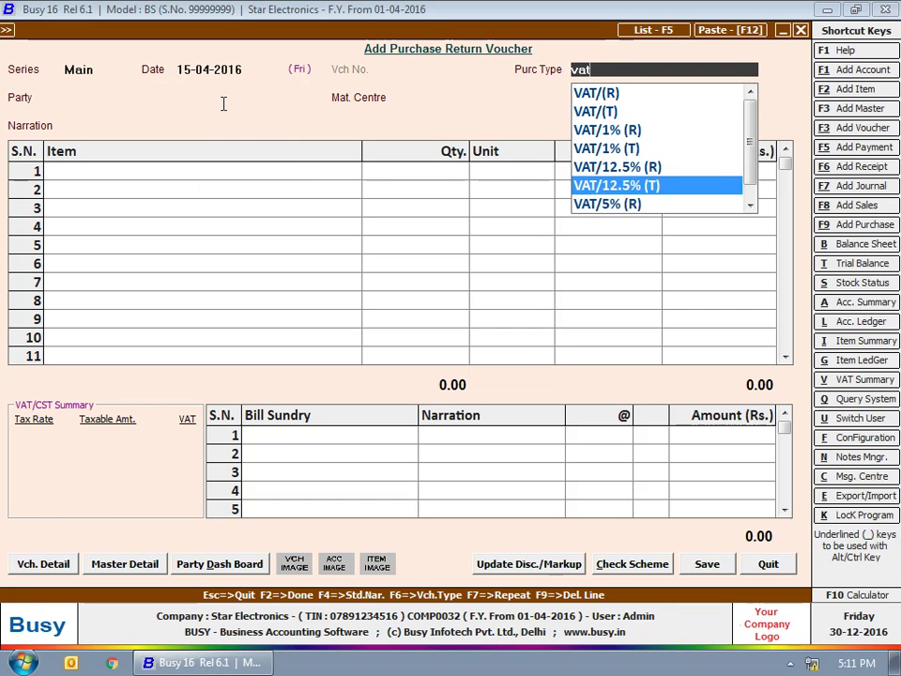
pyautogui.press('Up')
pyautogui.press('Return')
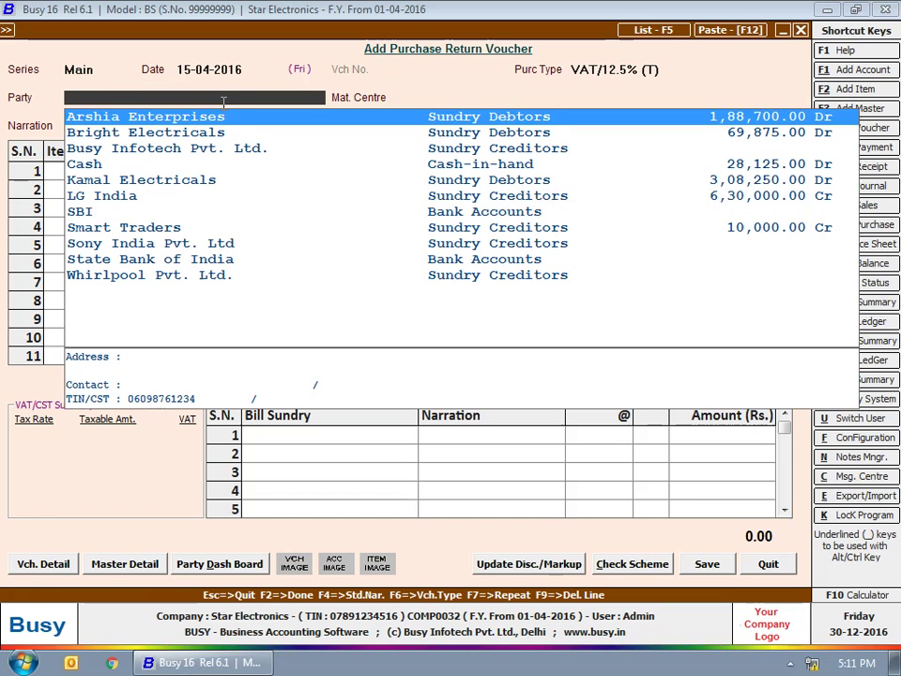
pyautogui.write('l')
pyautogui.press('Return')
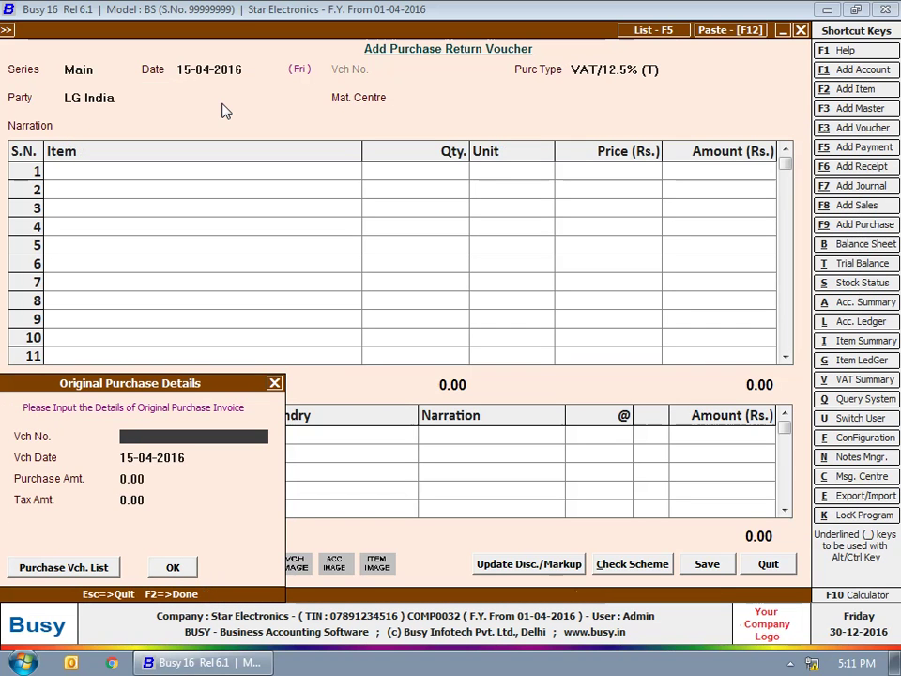
# - Enter the original purchase details: voucher 256 dated 10-04-2016, purchase amount 5,60,000.00 and tax amount 70000.00
pyautogui.write('256')
pyautogui.press('Return')
pyautogui.write('10-04-2016')
pyautogui.press('Return')
pyautogui.write('560000')
pyautogui.press('Return')
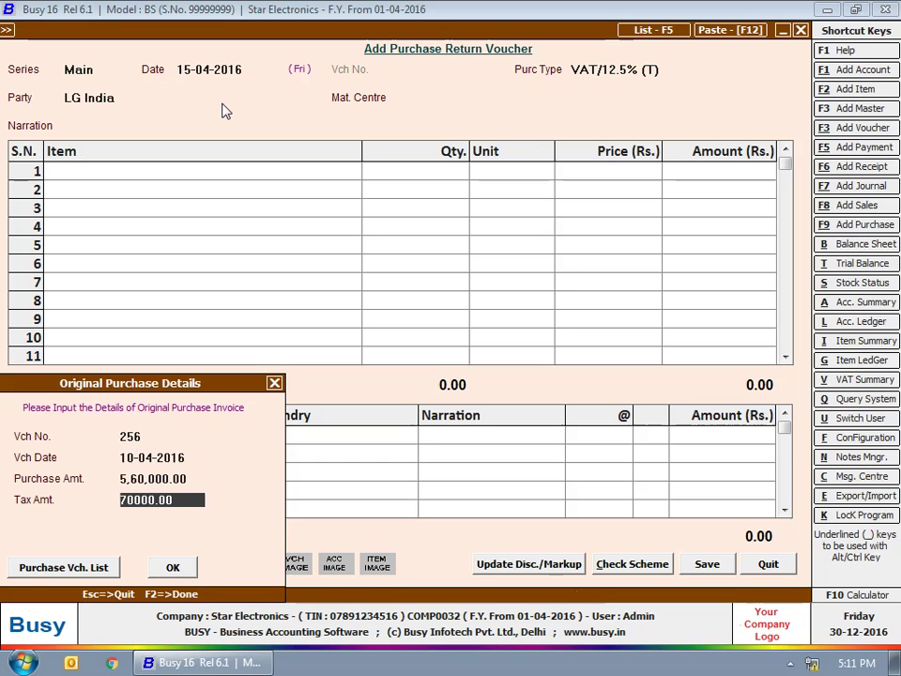
pyautogui.press('Return')
pyautogui.press('Return')
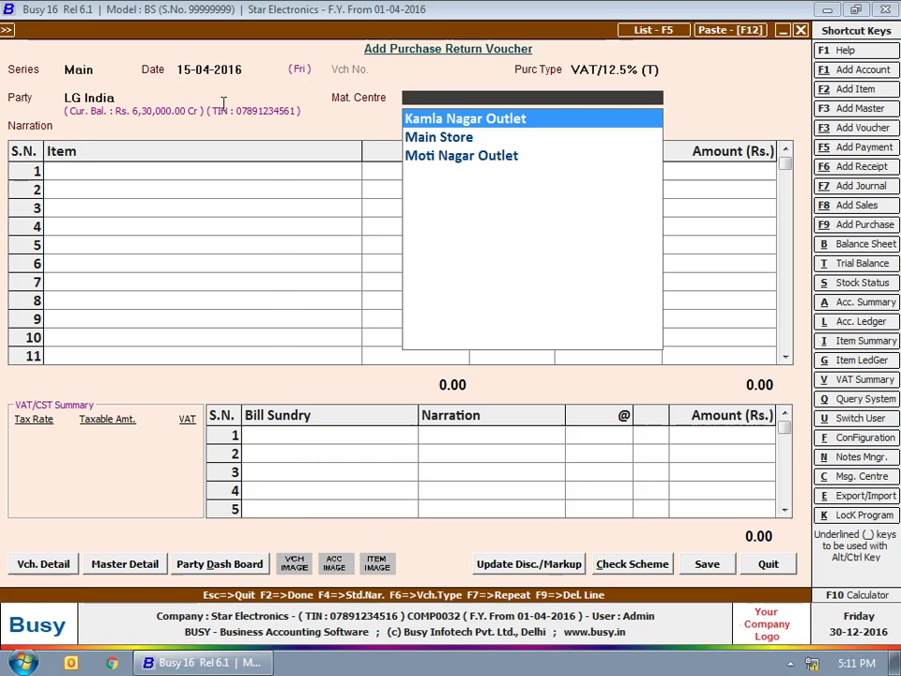
# - Set the material centre to Main Store and add 5 pieces of LG Air Conditioner 1.5 Ton at 28,000.00 to the purchase return
pyautogui.press('Down')
pyautogui.press('Return')
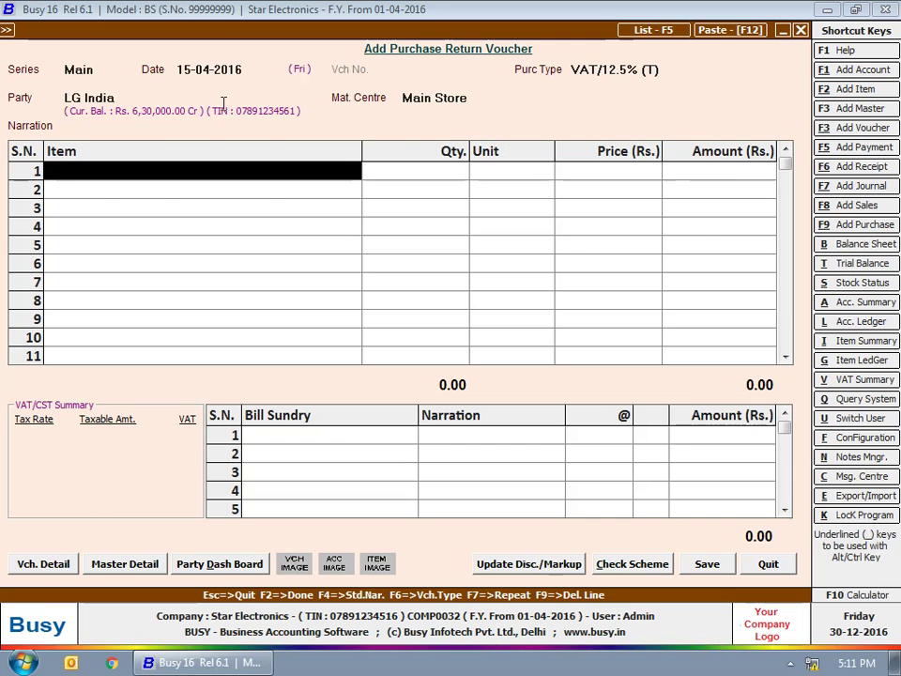
pyautogui.press('Down')
pyautogui.press('Return')
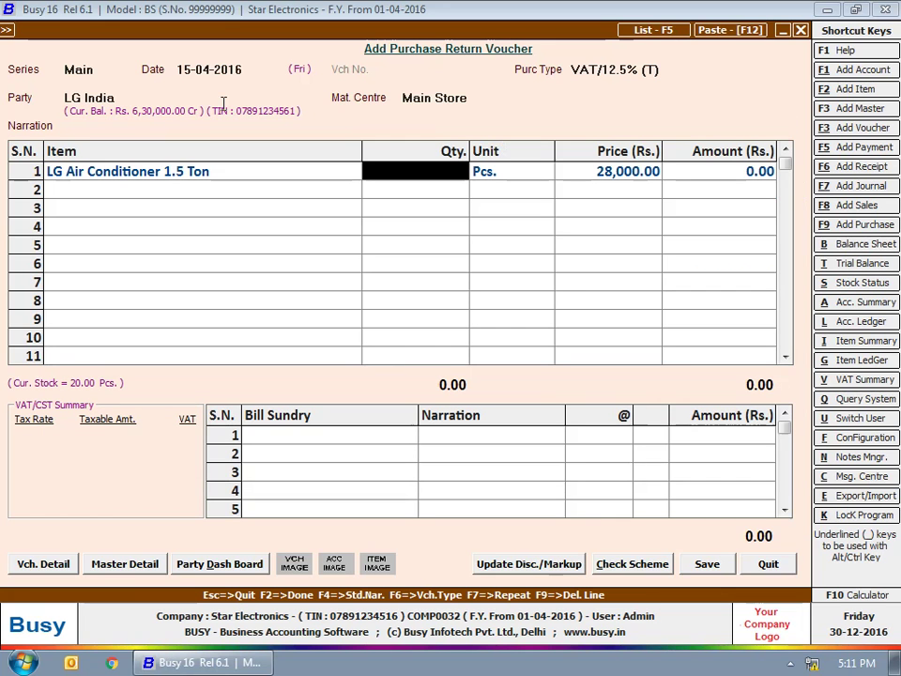
pyautogui.write('5')
pyautogui.press('Return')
pyautogui.press('Return')
pyautogui.press('Return')
pyautogui.press('Return')
pyautogui.press('Return')
# - Add the VAT bill sundry at 12.5%, save the purchase return voucher and close the form
pyautogui.write('vat')
pyautogui.press('Return')
pyautogui.press('Return')
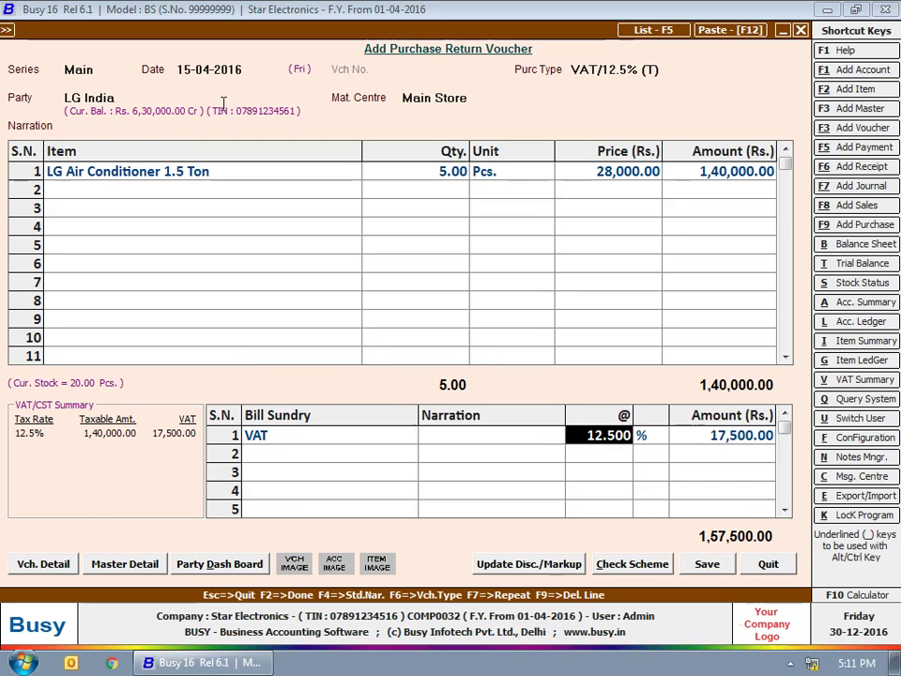
pyautogui.press('Return')
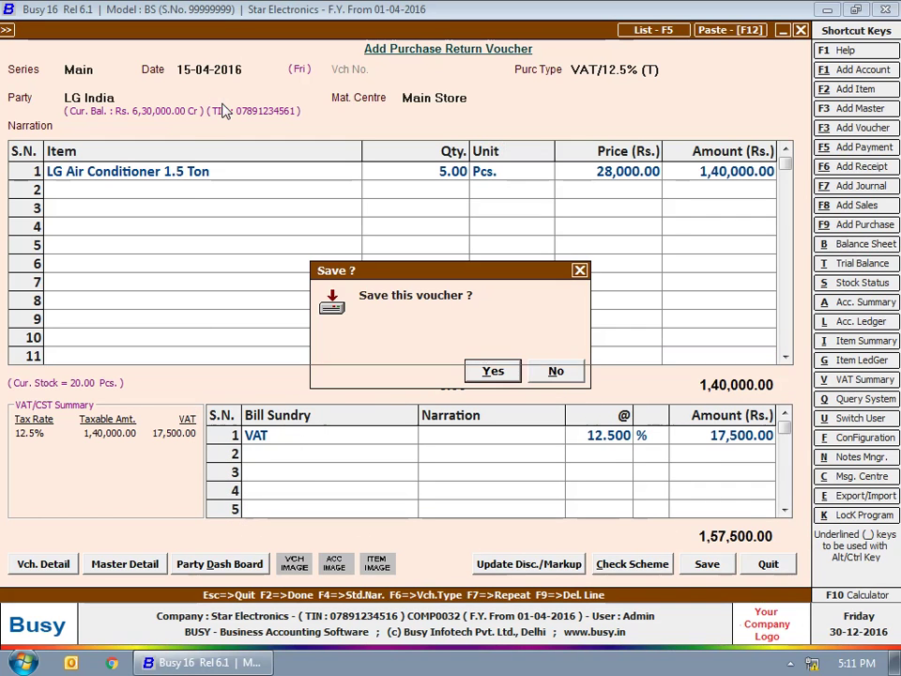
pyautogui.press('Return')
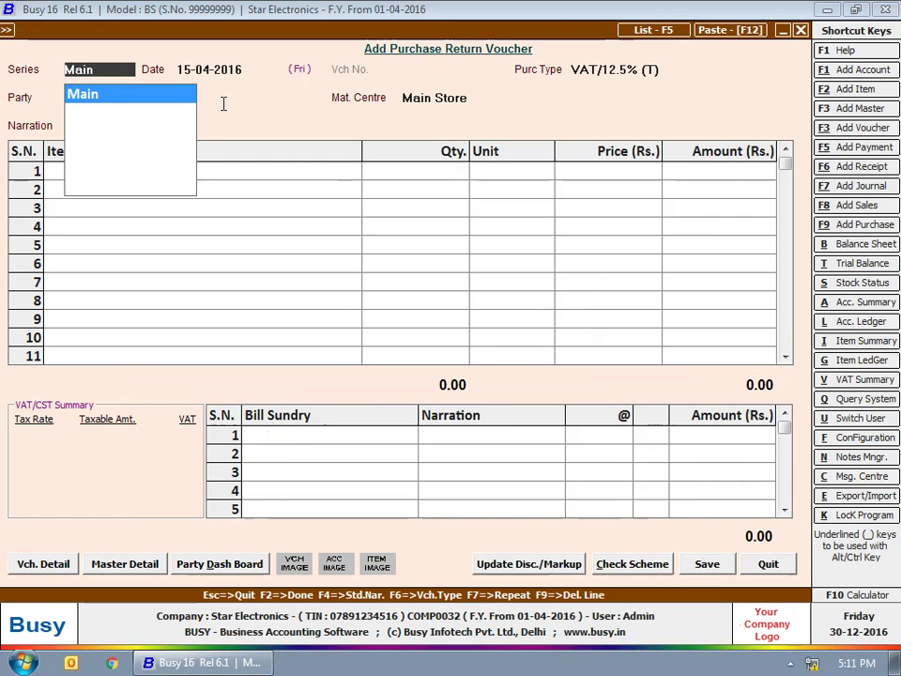
pyautogui.press('Escape')
pyautogui.press('Escape')
pyautogui.press('Escape')
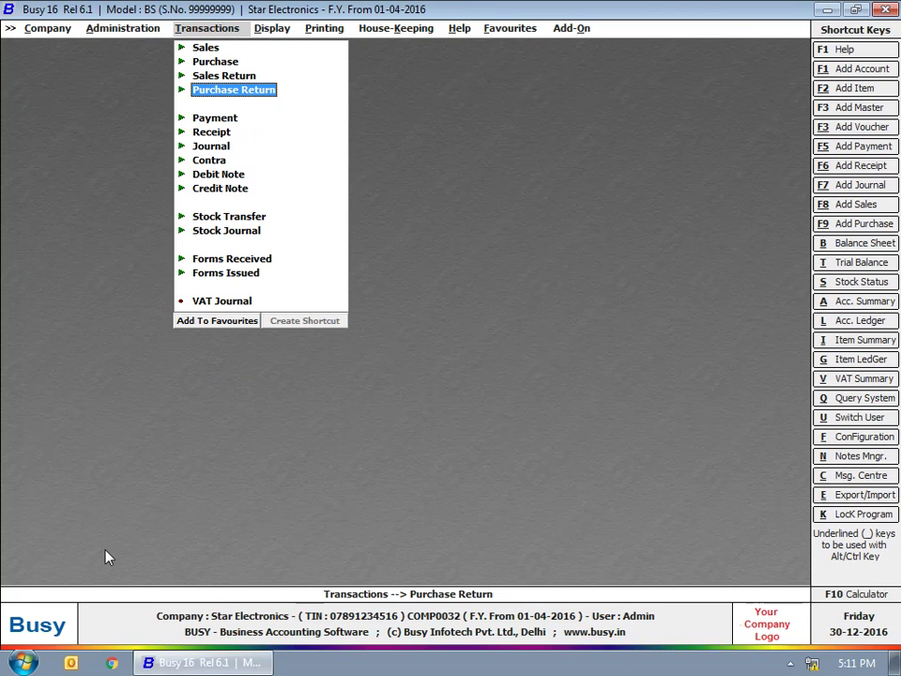
# - Start a new payment voucher in series Main dated 20-04-2016
pyautogui.click(201, 120)
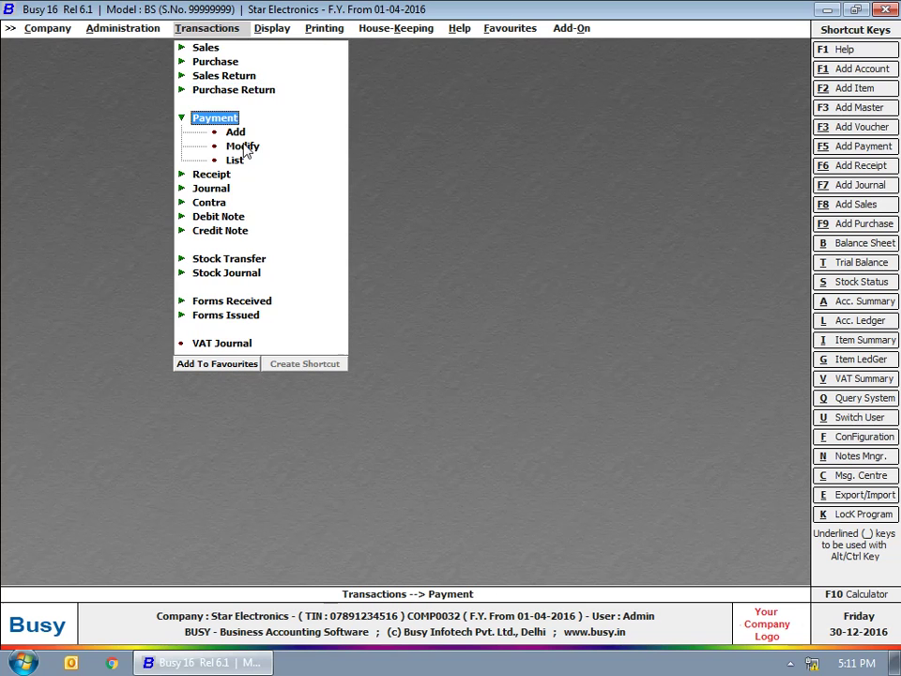
pyautogui.click(234, 130)
pyautogui.press('Return')
pyautogui.write('20-4')
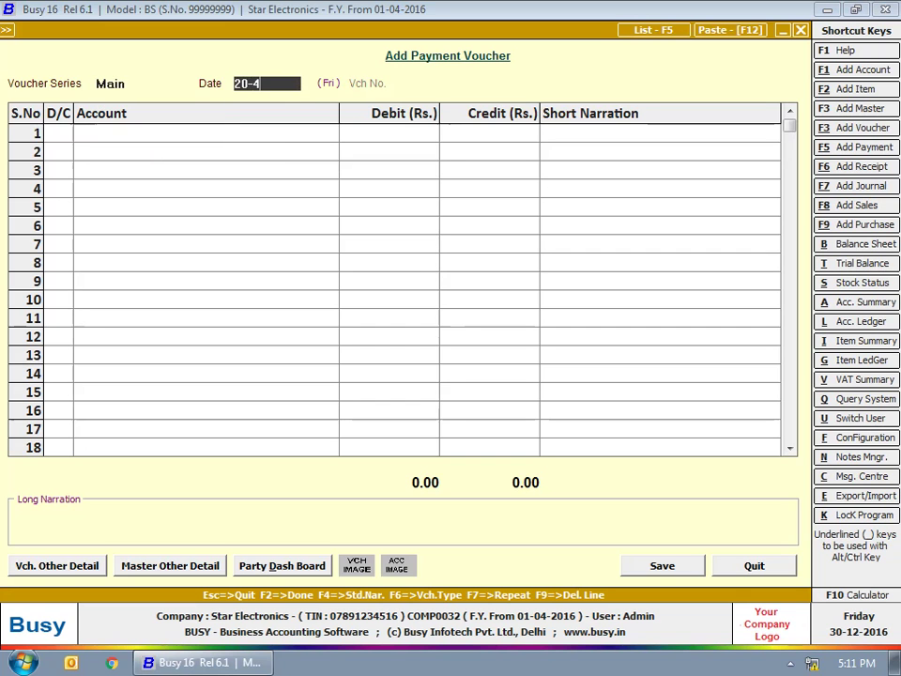
pyautogui.press('Return')
# - Debit LG India with 2,00,000.00 in the payment voucher and move on to the credit line
pyautogui.press('Return')
pyautogui.write('lg')
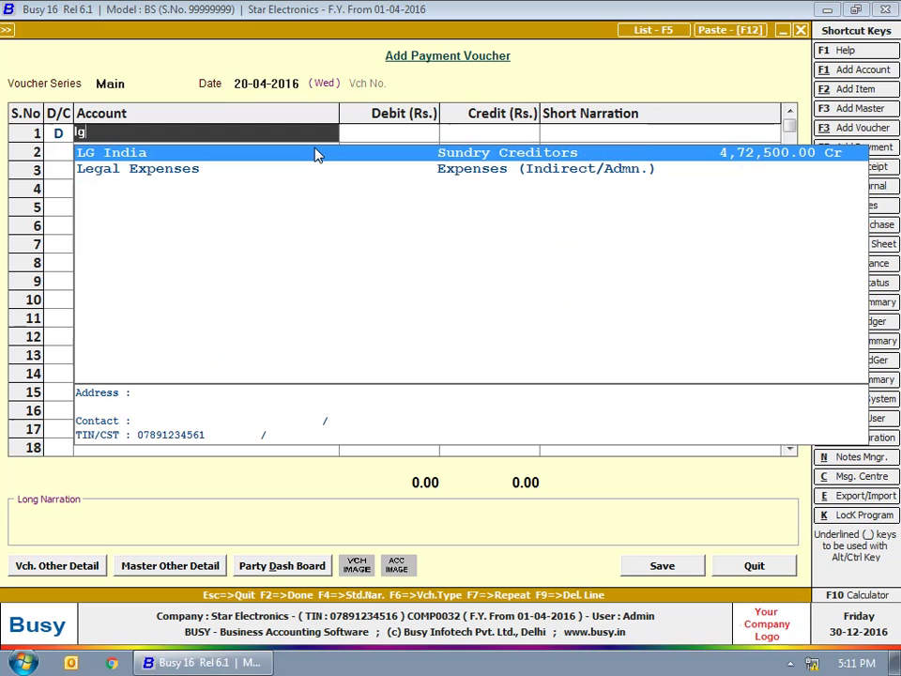
pyautogui.press('Return')
pyautogui.write('2,00,000')
pyautogui.press('Return')
pyautogui.press('Return')
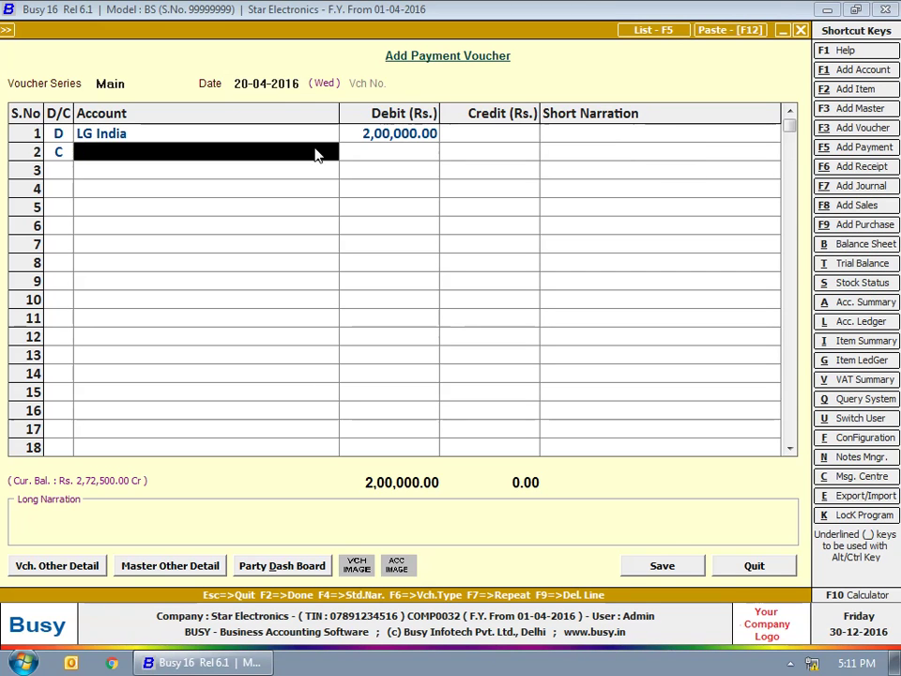
# - Credit State Bank of India with 2,00,000.00 on the second line of the payment voucher
pyautogui.press('Return')
pyautogui.write('sbi')
pyautogui.press('Return')
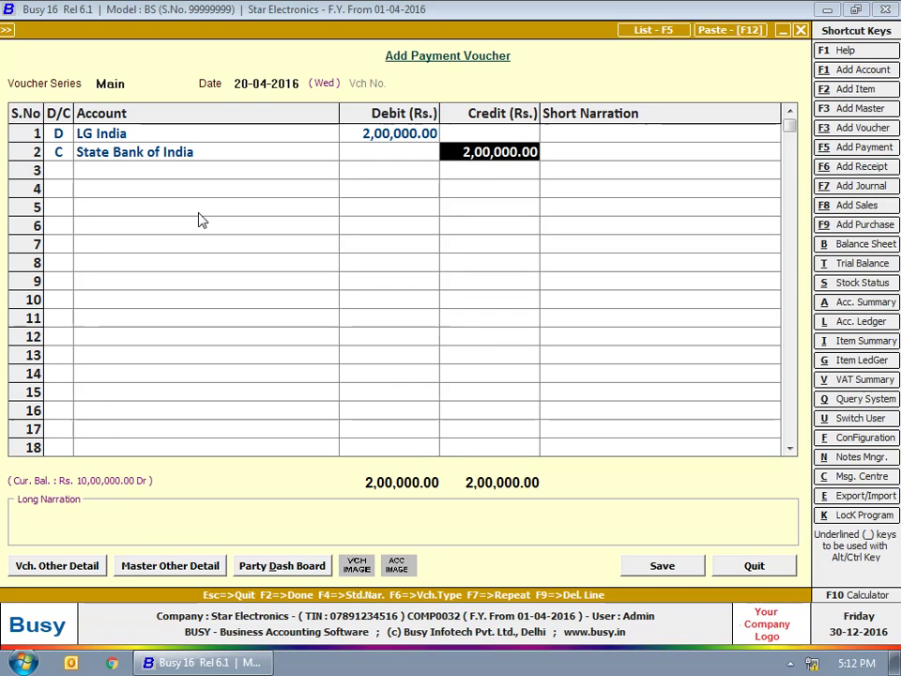
pyautogui.press('Return')
pyautogui.press('Return')
# - Adjust the 2,00,000.00 payment against LG India's bill reference 256 and save the payment voucher
pyautogui.press('Return')
pyautogui.press('Return')
pyautogui.press('Return')
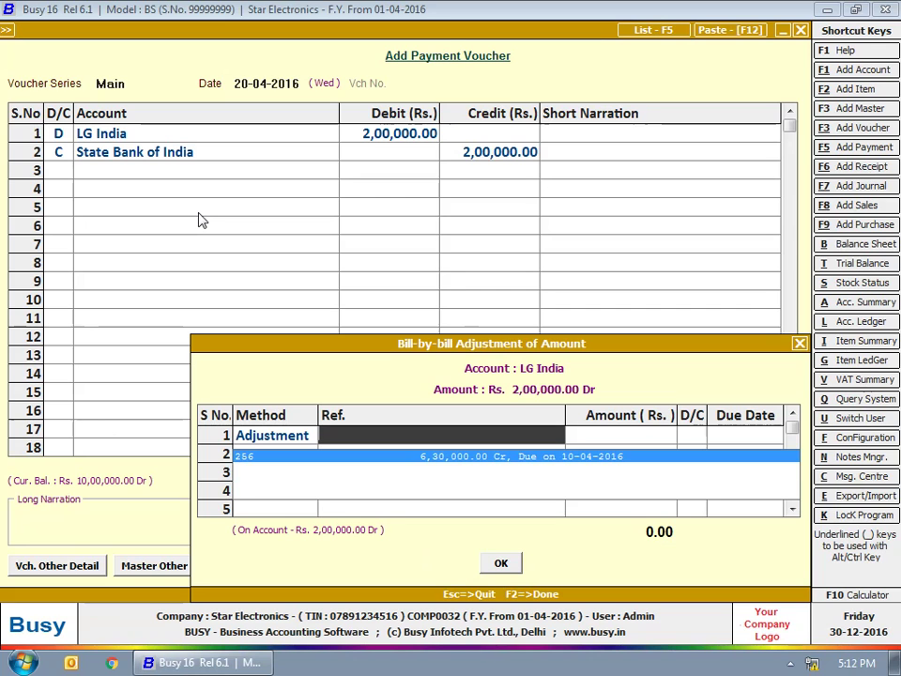
pyautogui.press('Return')
pyautogui.press('Return')
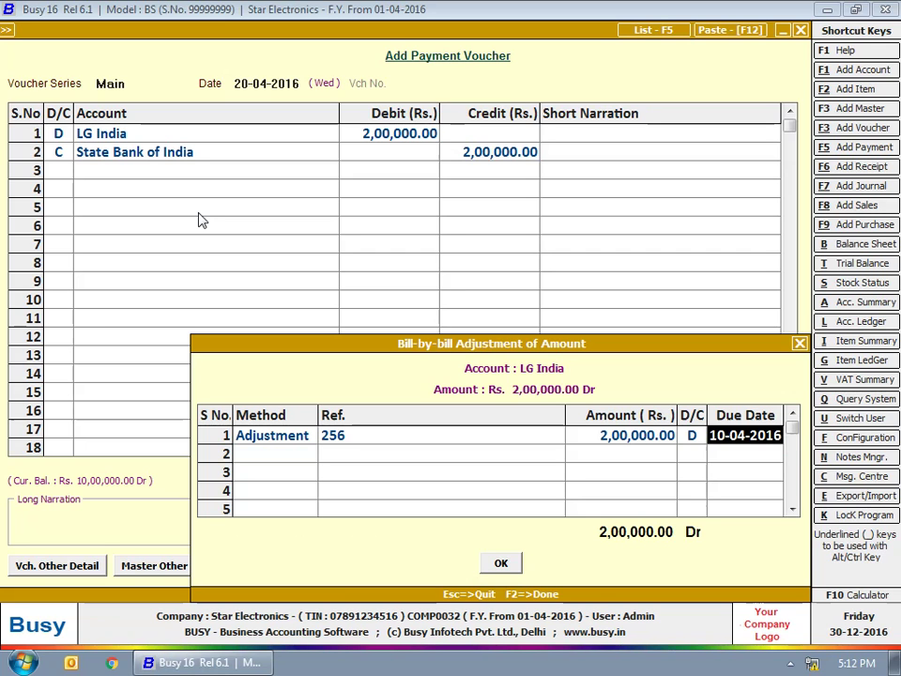
pyautogui.press('F2')
pyautogui.press('F2')
pyautogui.press('Return')
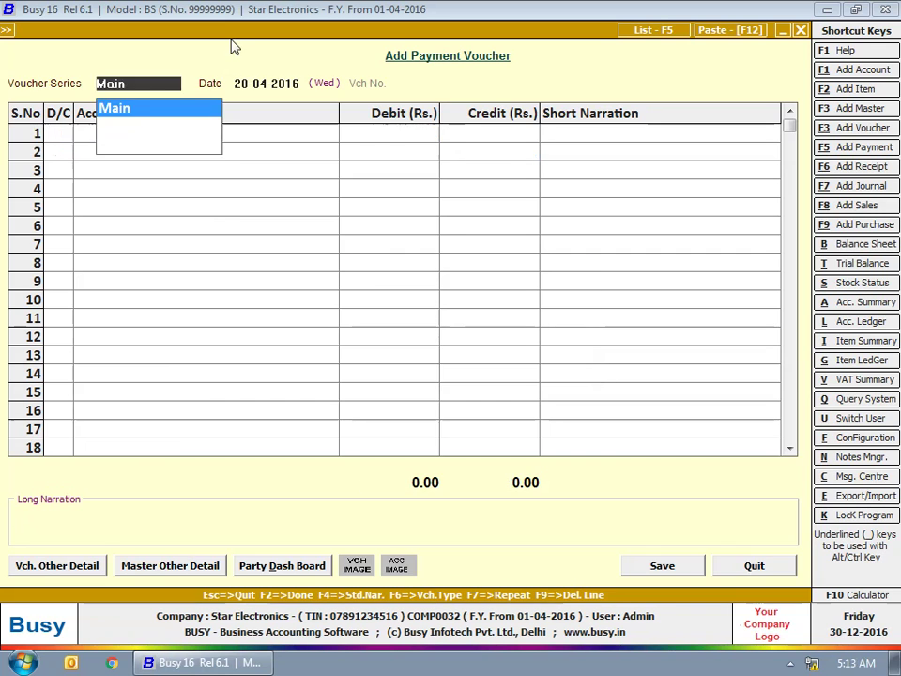
# - Start another payment voucher in series Main dated 10-05-2016 with a debit on its first line
pyautogui.press('Return')
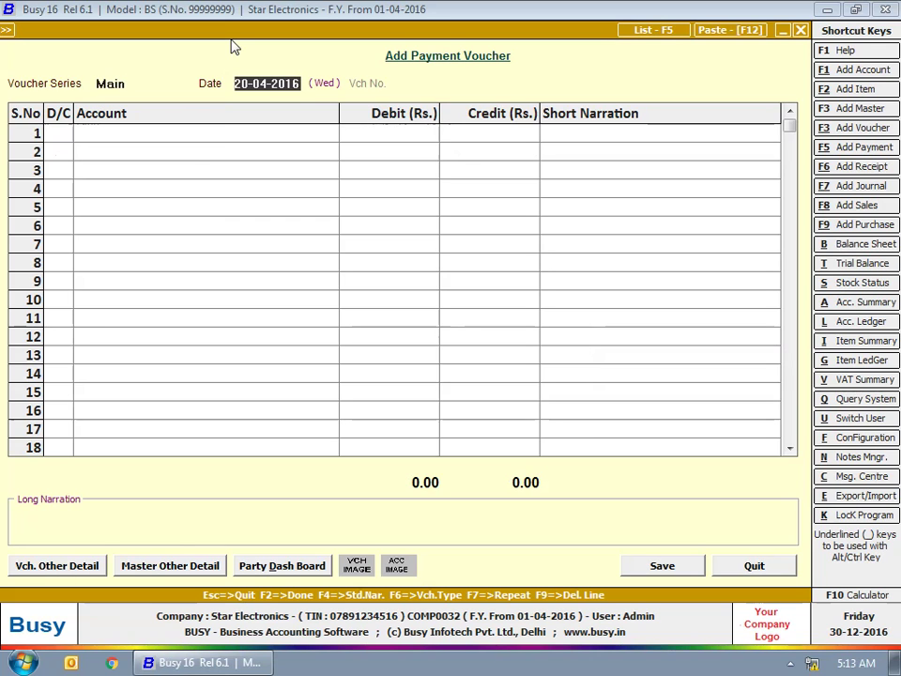
pyautogui.write('10-0')
pyautogui.write('5')
pyautogui.press('Return')
pyautogui.click(110, 139)
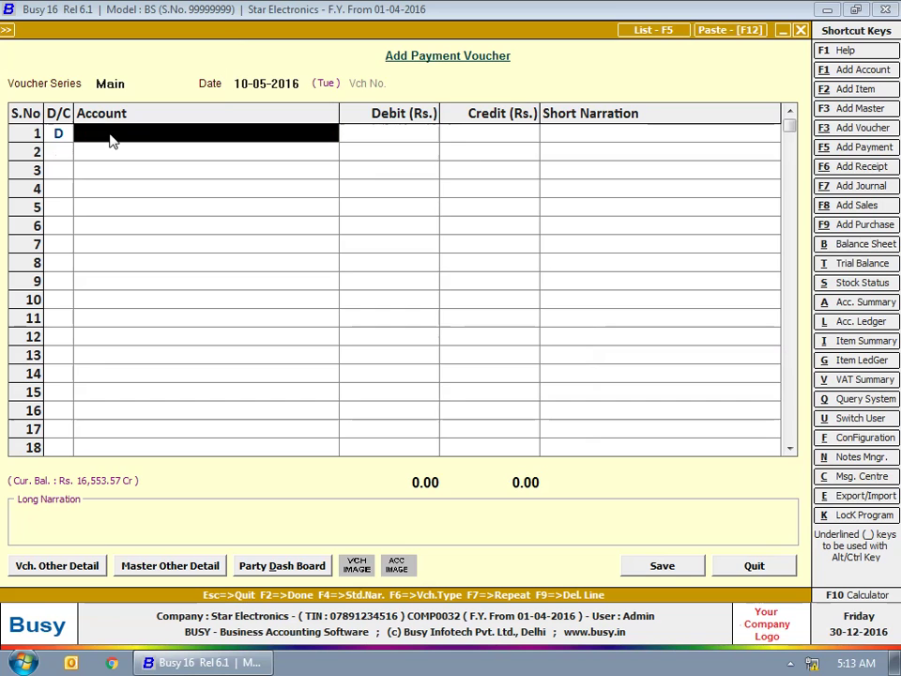
# - Debit the VAT account with 16,555.00 and credit State Bank of India with the same amount
pyautogui.write('va')
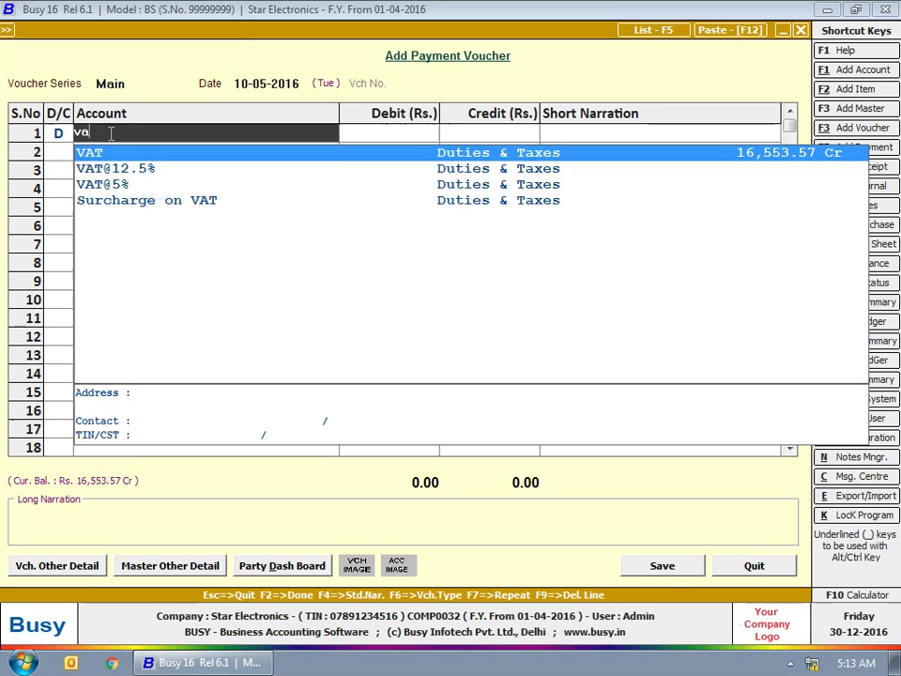
pyautogui.press('Return')
pyautogui.write('165555.00')
pyautogui.press('Return')
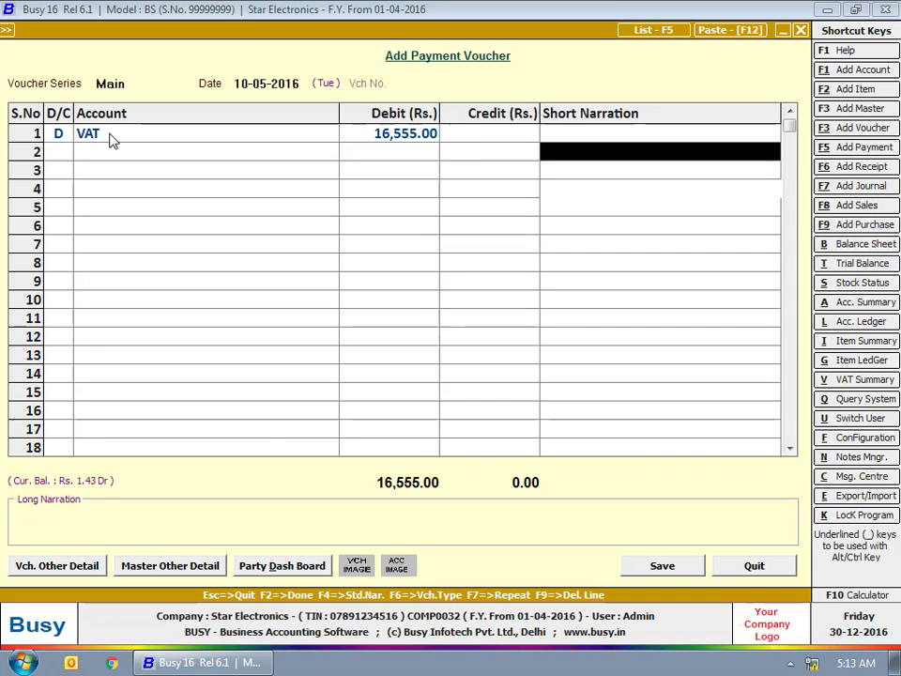
pyautogui.press('Return')
pyautogui.write('sb')
pyautogui.press('Return')
pyautogui.press('Return')
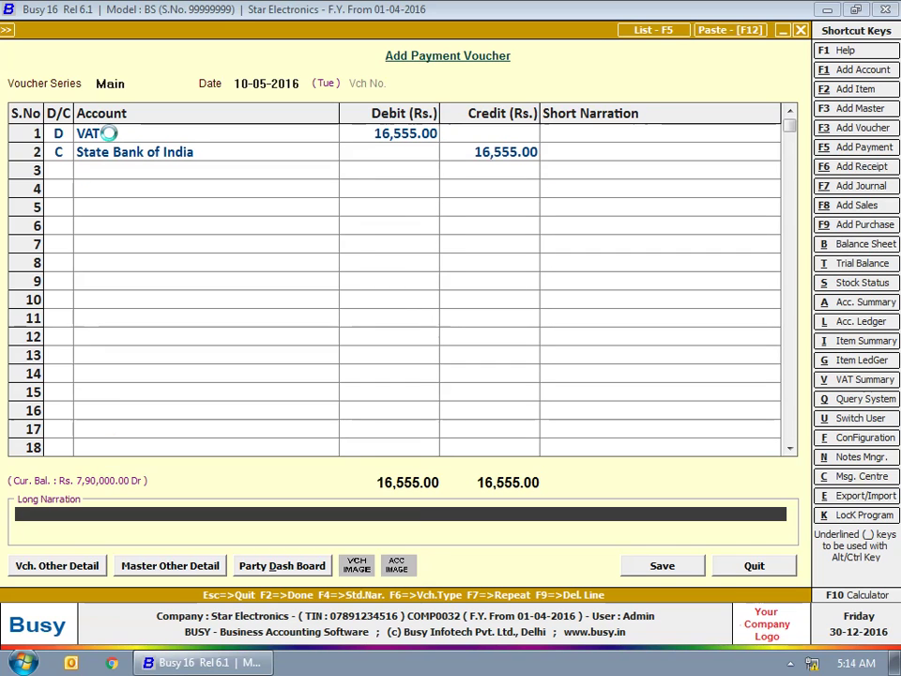
# - Enable the VAT adjustment details with type Payment, amount 16,555.00 and challan number 2356
pyautogui.press('Return')
pyautogui.press('Return')
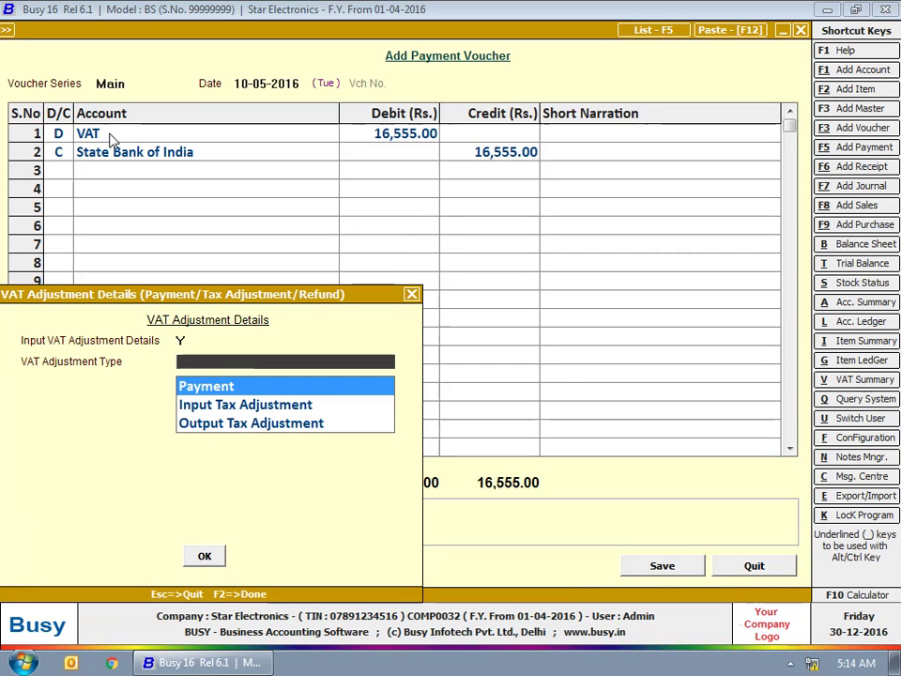
pyautogui.press('Return')
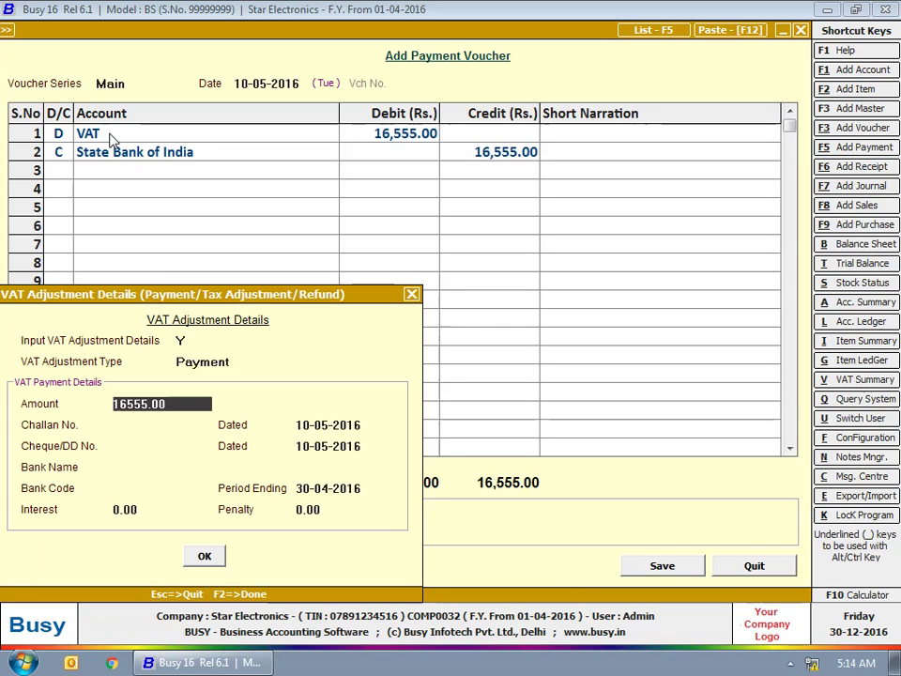
pyautogui.press('Return')
pyautogui.write('2356')
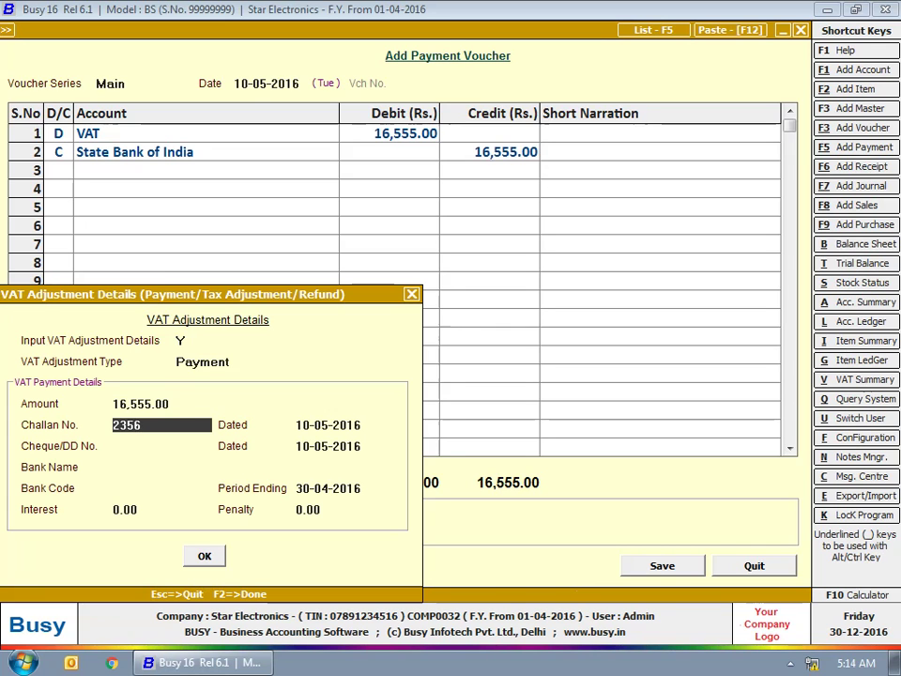
# - Fill in cheque number 0025, bank name State Bank of India and bank code 078 in the VAT payment details
pyautogui.press('Return')
pyautogui.write('0025')
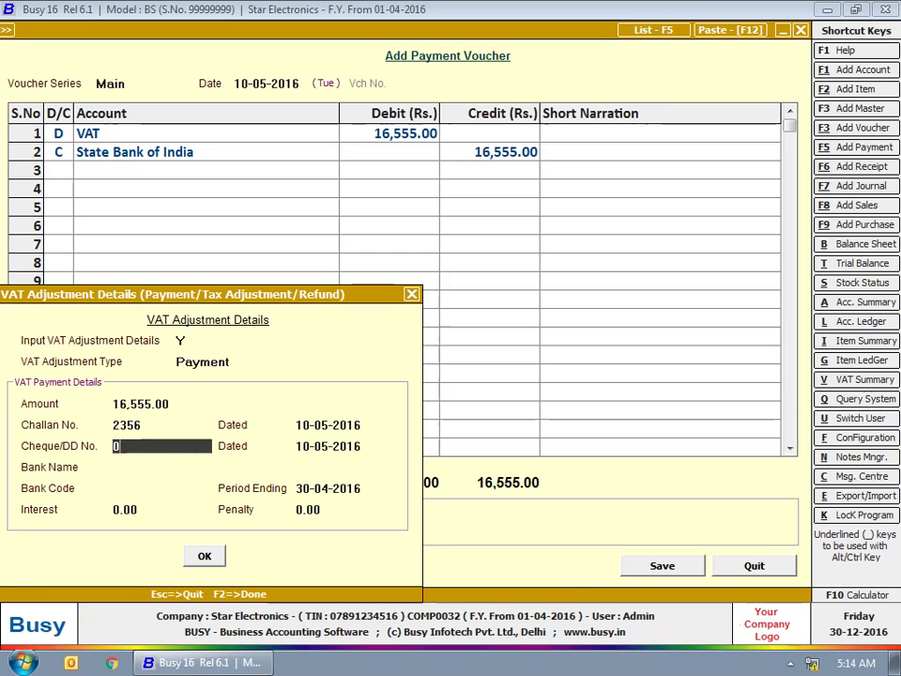
pyautogui.press('Return')
pyautogui.press('Return')
pyautogui.write('State Bank of India')
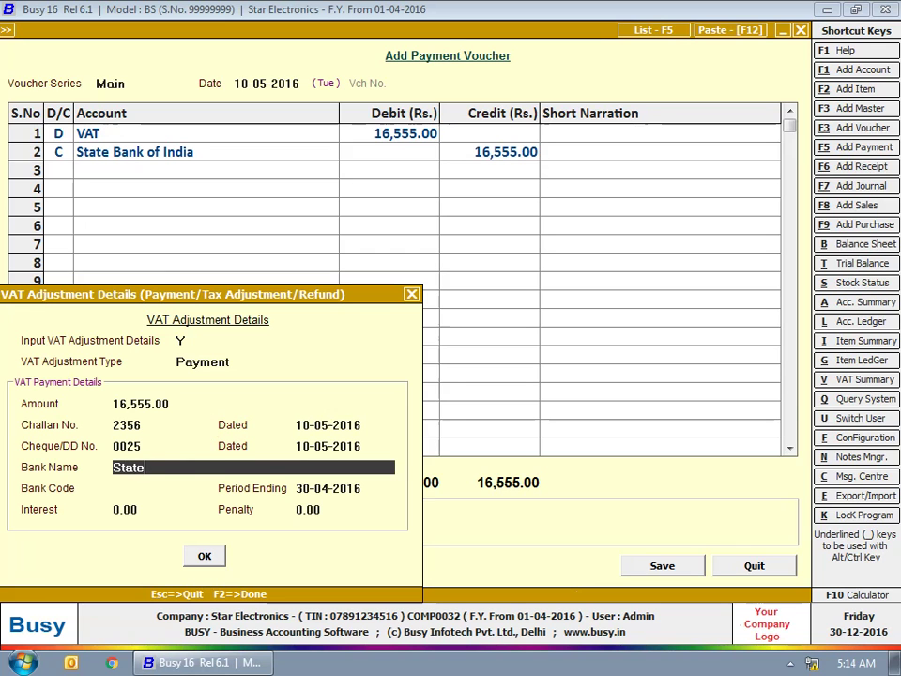
pyautogui.press('Return')
pyautogui.write('078')
pyautogui.press('Return')
# - Accept the remaining VAT payment details, save the payment voucher and close the form
pyautogui.press('Return')
pyautogui.press('Return')
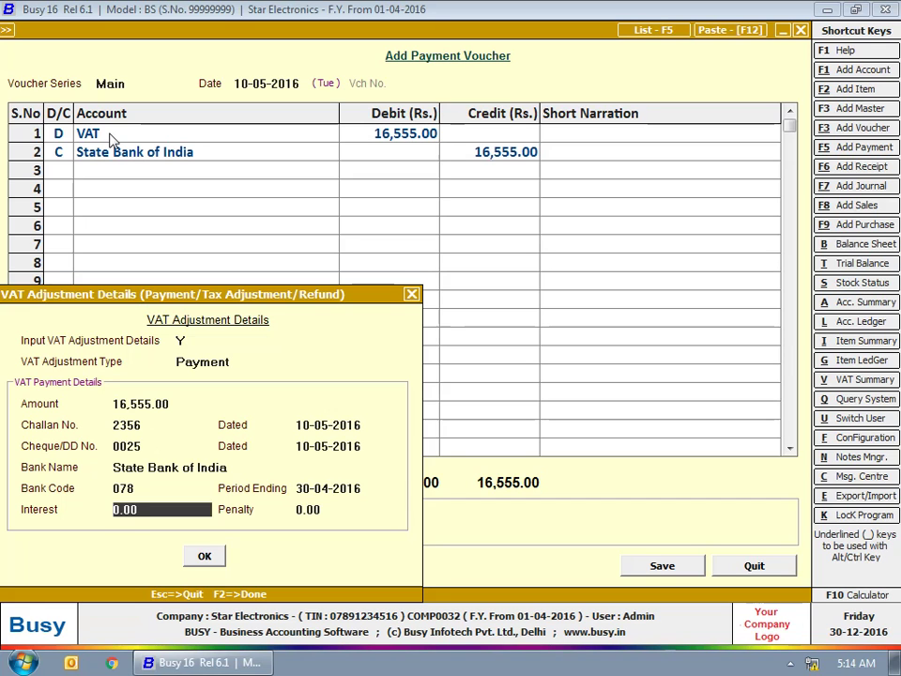
pyautogui.press('Return')
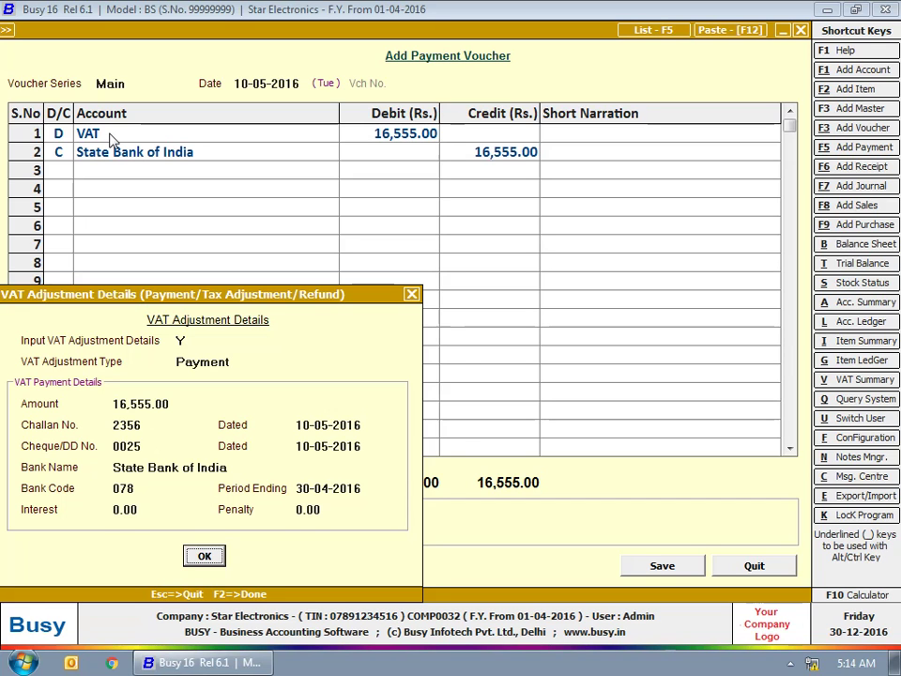
pyautogui.press('Return')
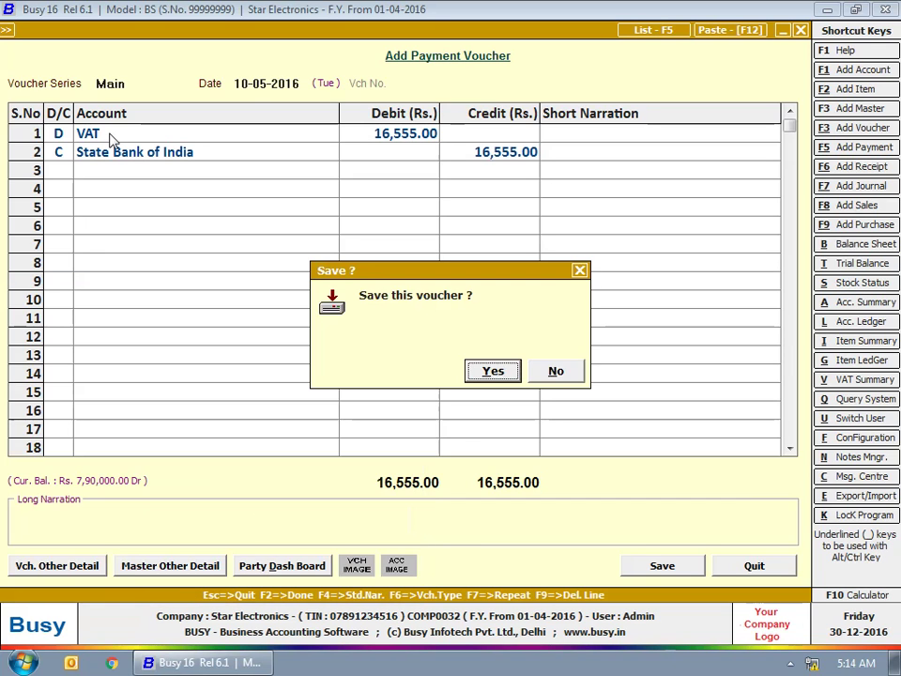
pyautogui.press('Return')
pyautogui.press('Escape')
pyautogui.press('Escape')
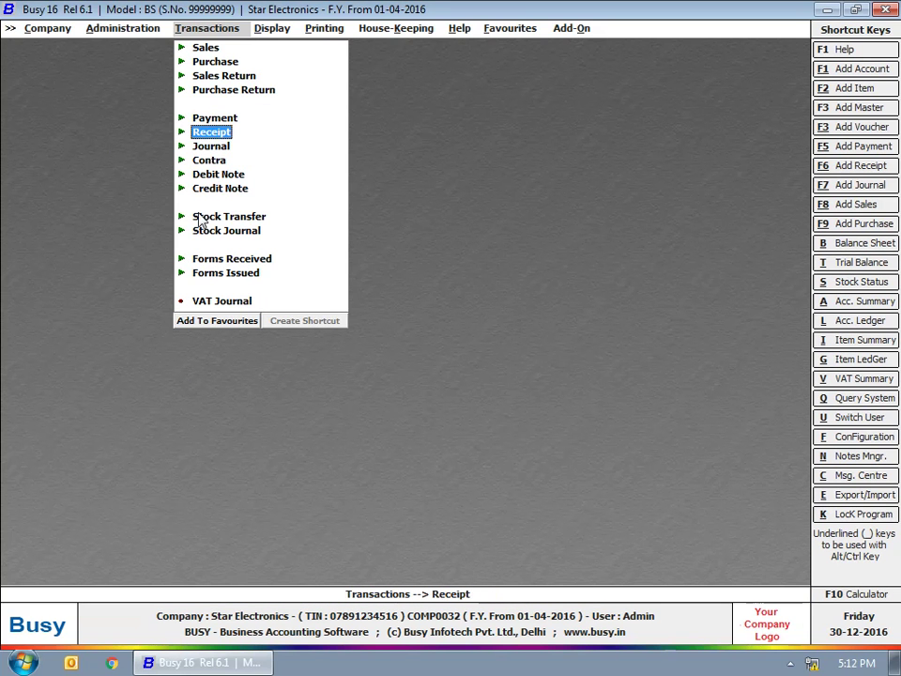
# - Start a new receipt voucher in series Main dated 30-04-2016
pyautogui.press('Return')
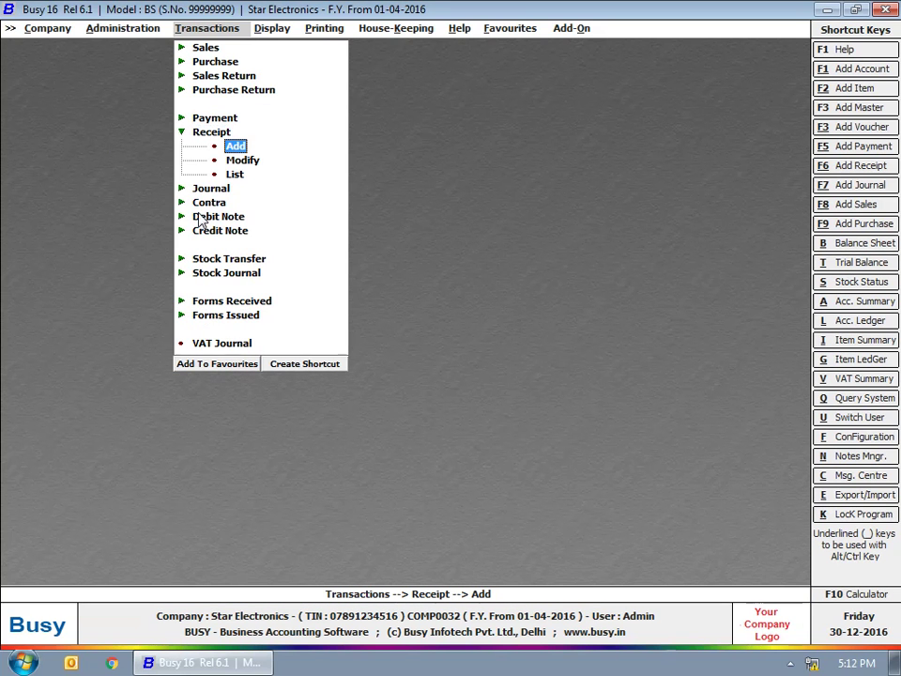
pyautogui.press('Return')
pyautogui.press('Return')
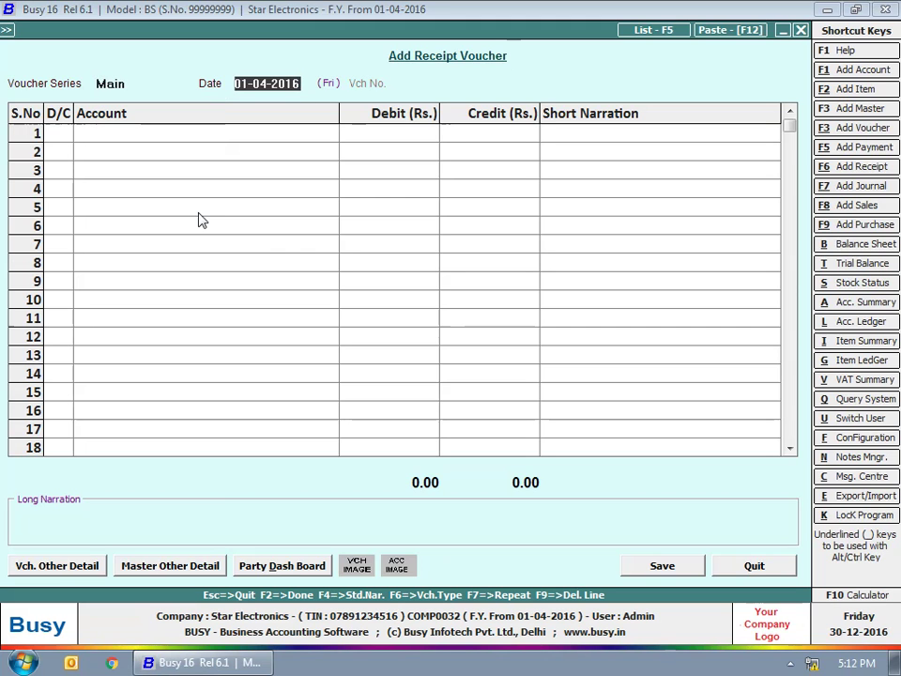
pyautogui.write('30-4')
pyautogui.press('Return')
# - Credit Bright Electricals with 50,000.00 in the receipt voucher and move on to the debit line
pyautogui.write('br')
pyautogui.press('Return')
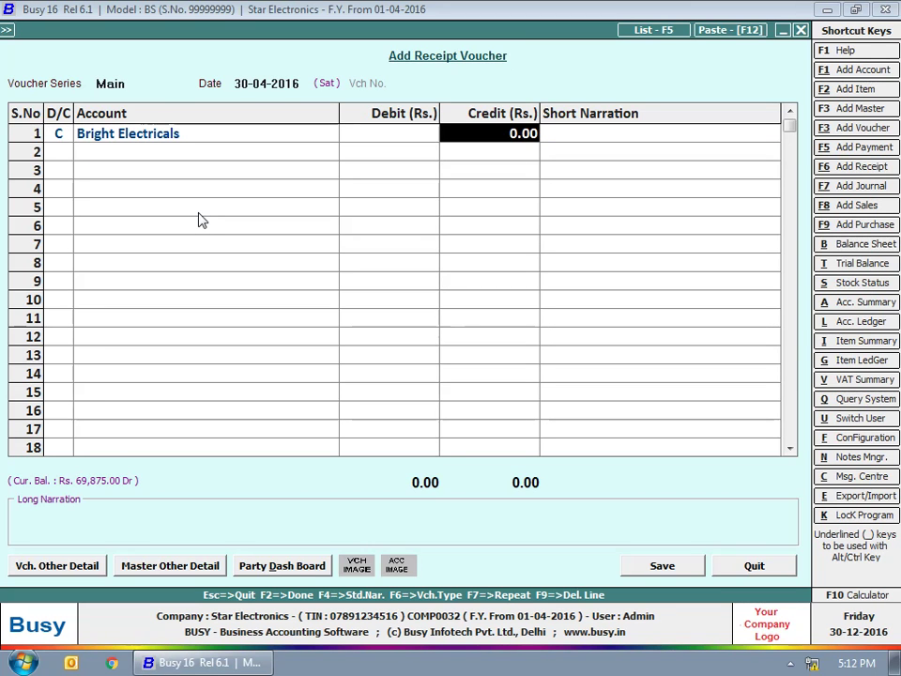
pyautogui.write('50000')
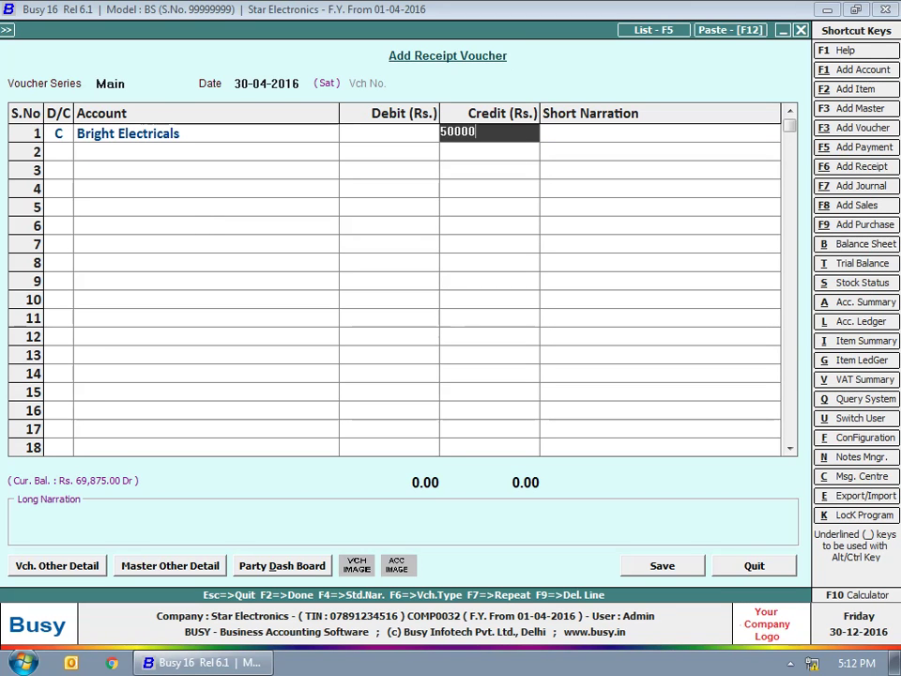
pyautogui.press('Return')
pyautogui.press('Return')
pyautogui.press('Return')
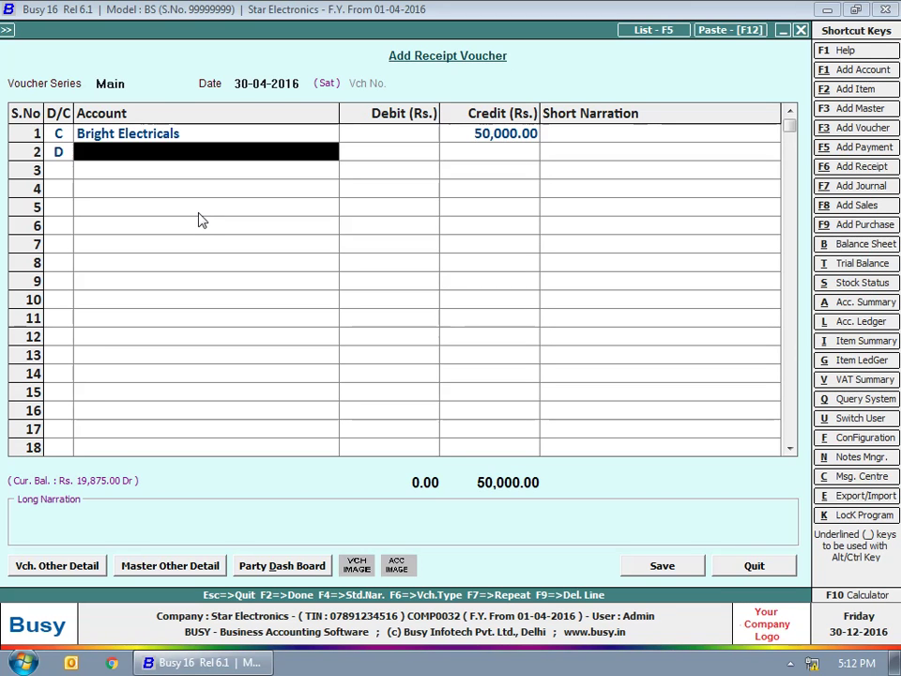
# - Debit Cash with 50,000.00 on the second line of the receipt voucher
pyautogui.write('cas')
pyautogui.press('Return')
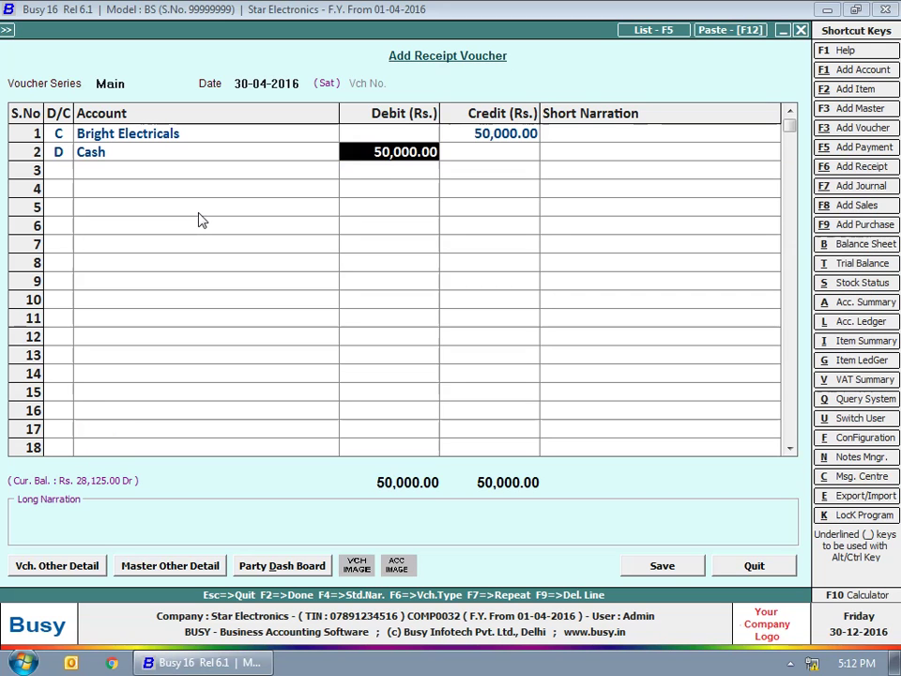
pyautogui.press('Return')
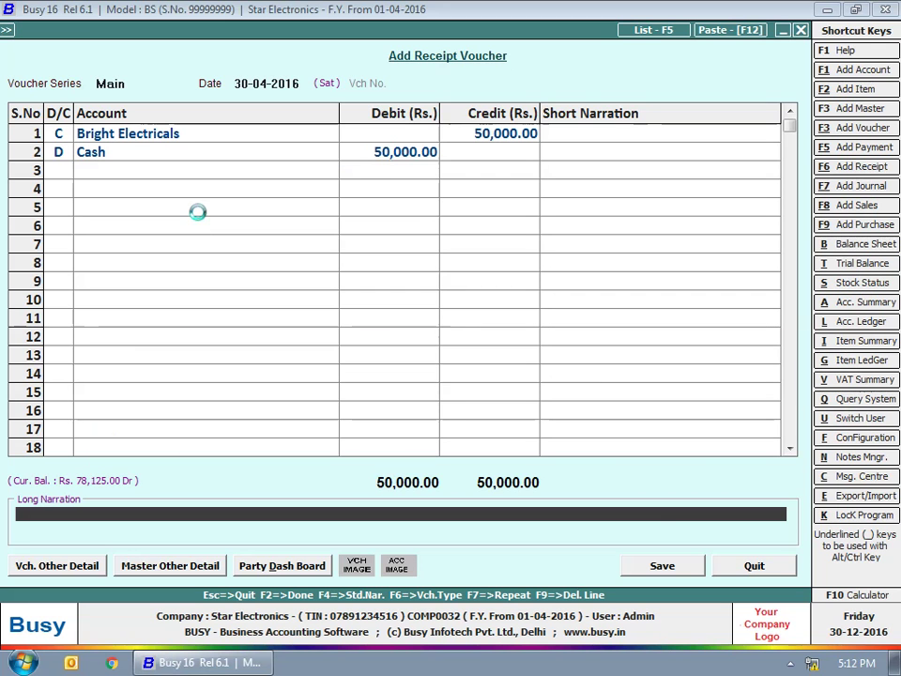
pyautogui.press('Return')
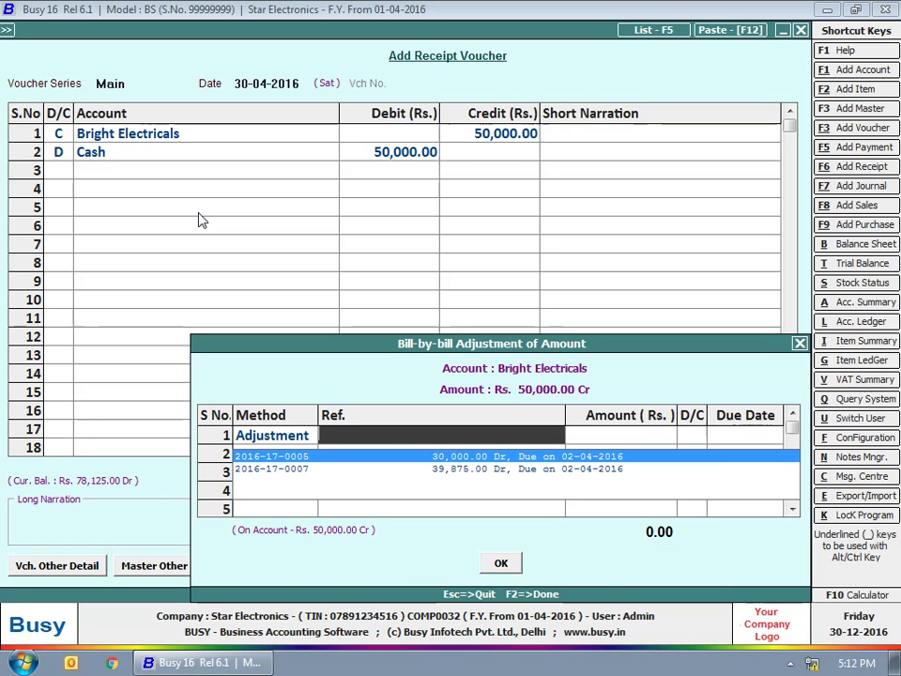
pyautogui.press('Return')
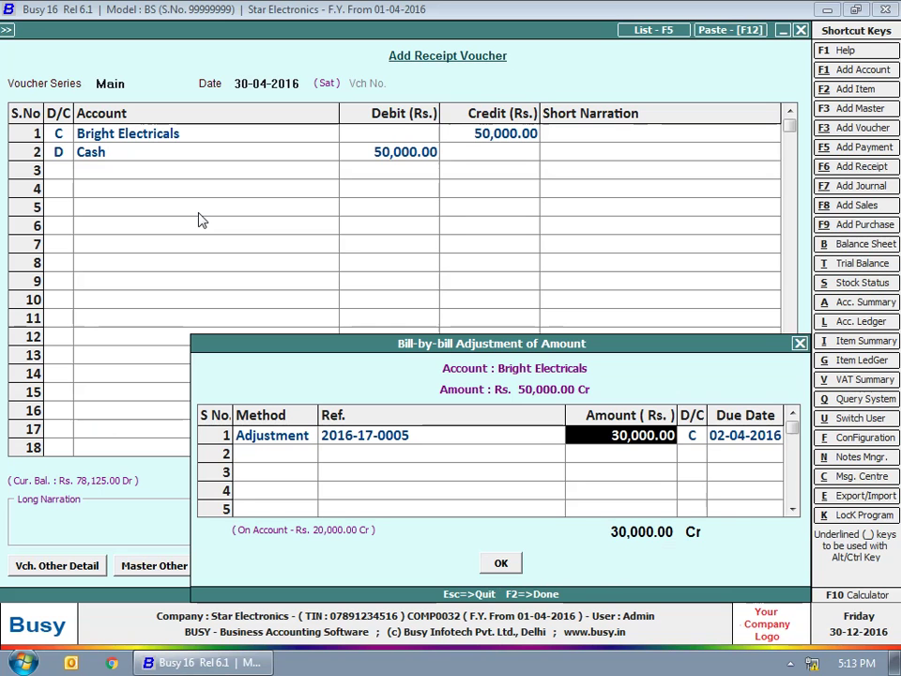
pyautogui.press('Return')
pyautogui.press('Return')
pyautogui.press('F2')
pyautogui.press('Return')
pyautogui.press('Escape')
pyautogui.press('Escape')
pyautogui.press('Escape')
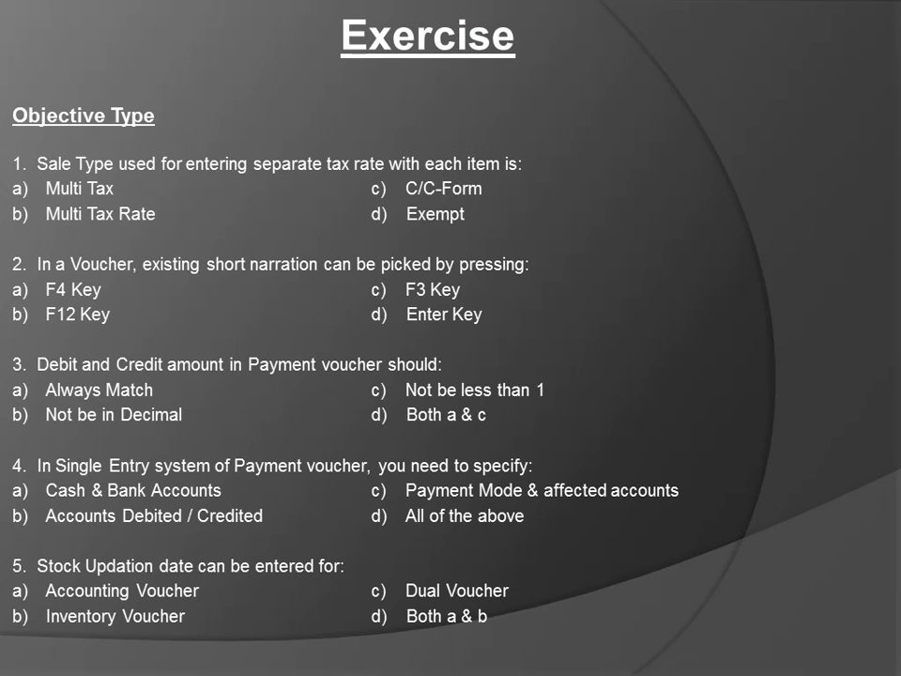
pyautogui.press('Right')
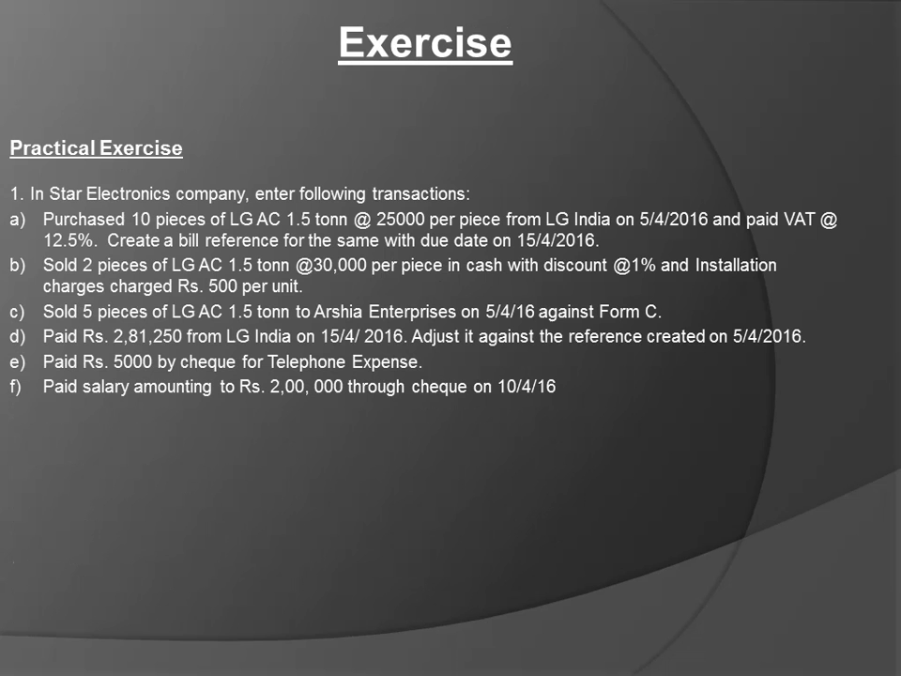
pyautogui.press('Right')
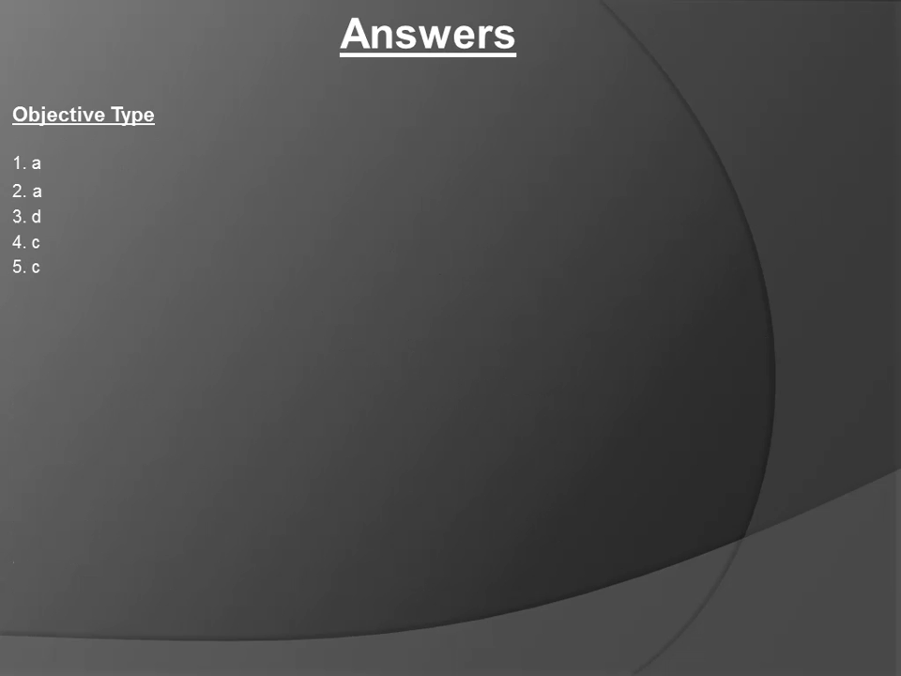